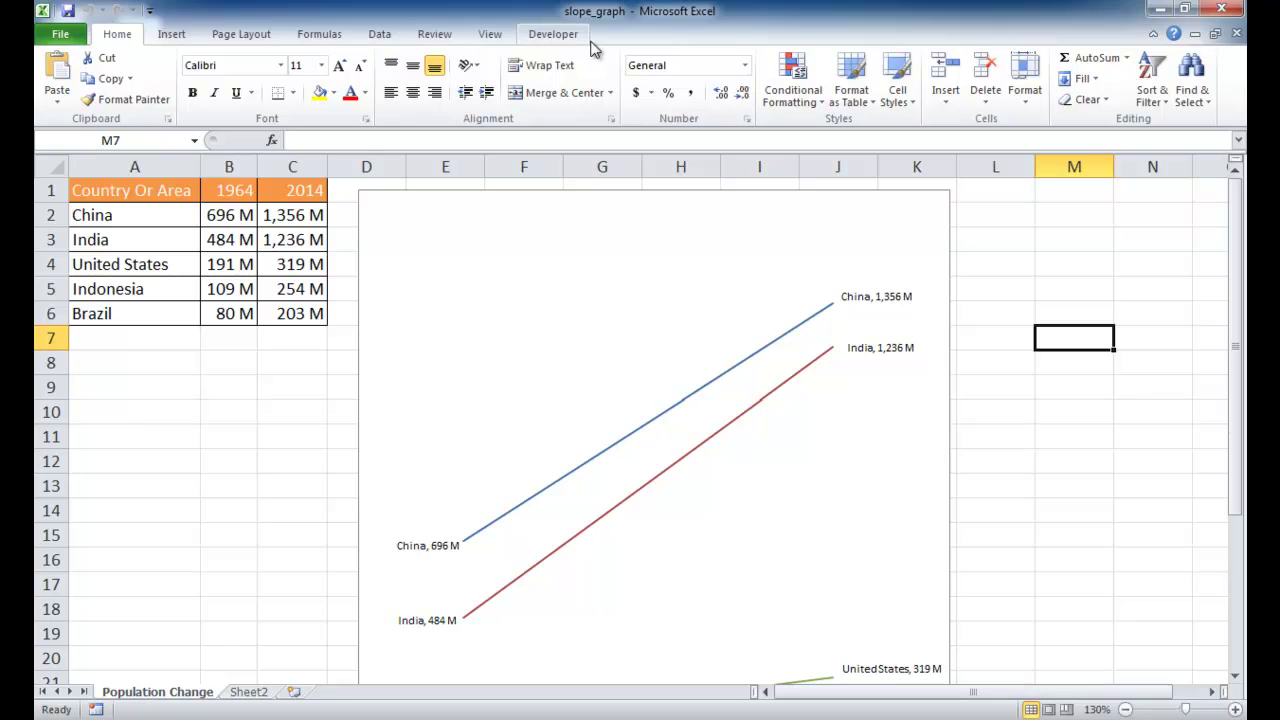
- Collapse the ribbon and zoom the sheet out to 110%
right_click(585, 45)
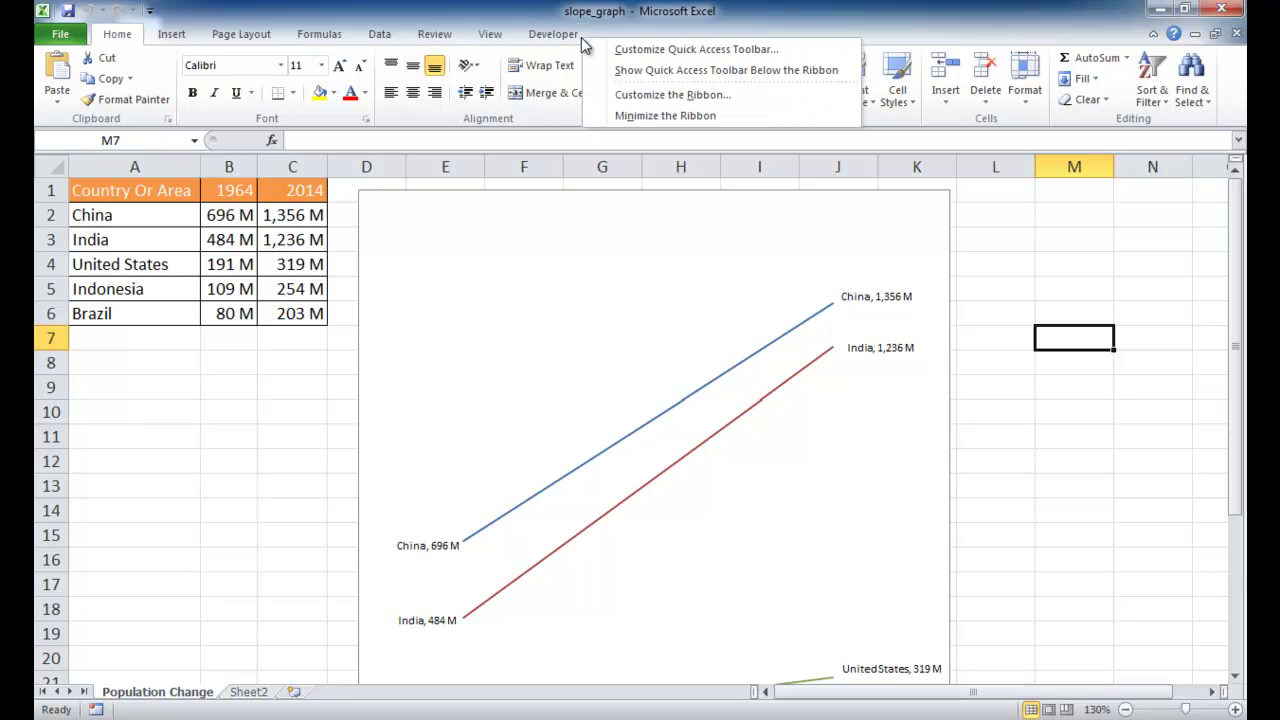
click(612, 118)
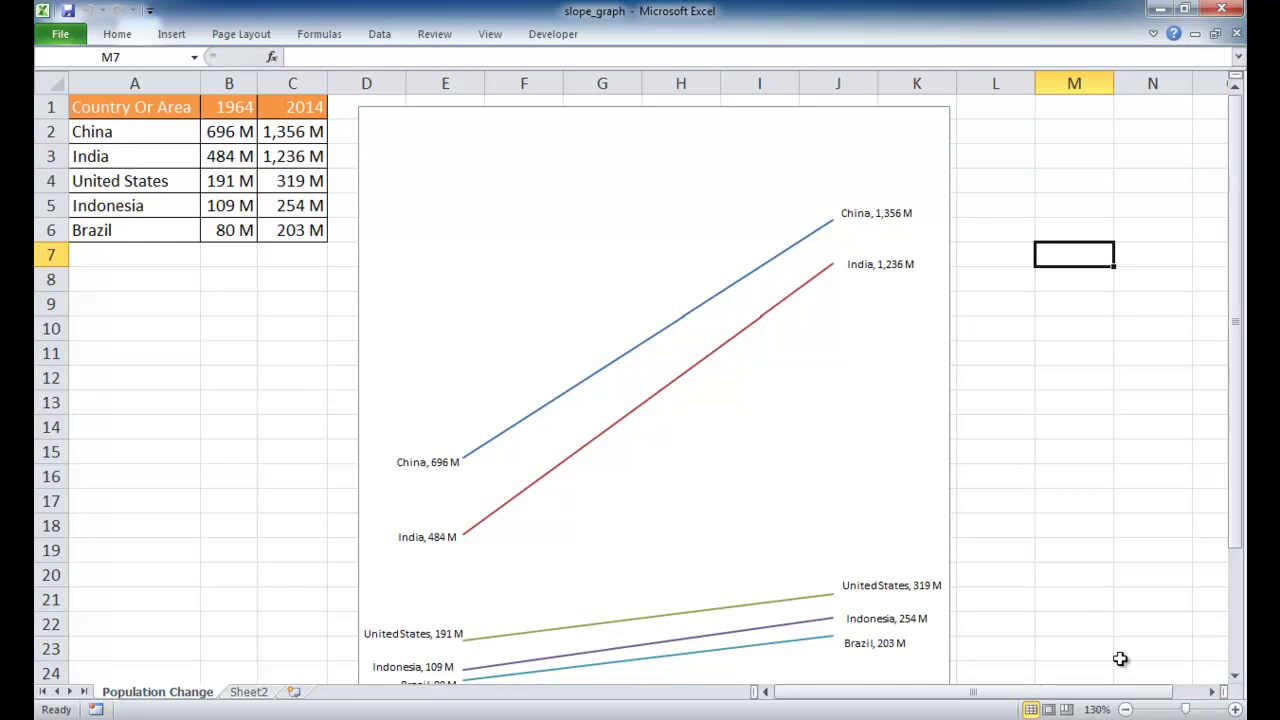
click(1125, 709)
click(1125, 709)
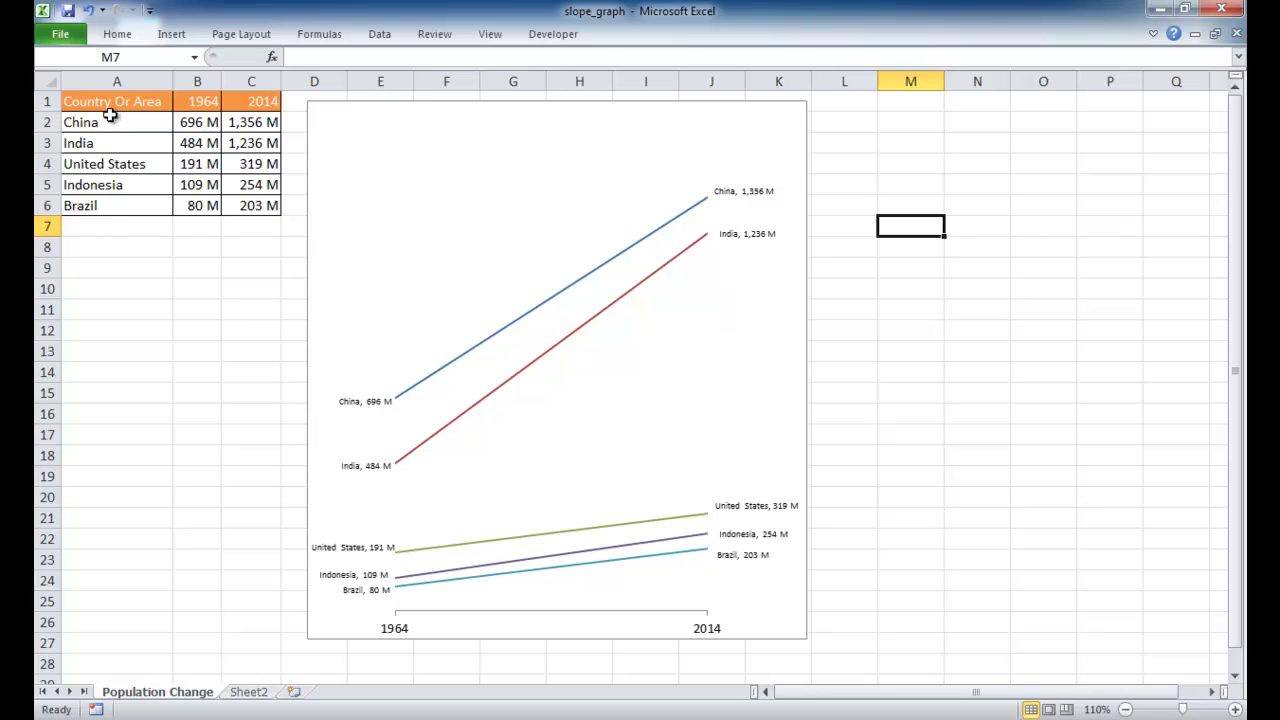
- Copy the population table A1:C6 into cell A1 of Sheet2
drag(110, 108, 243, 218)
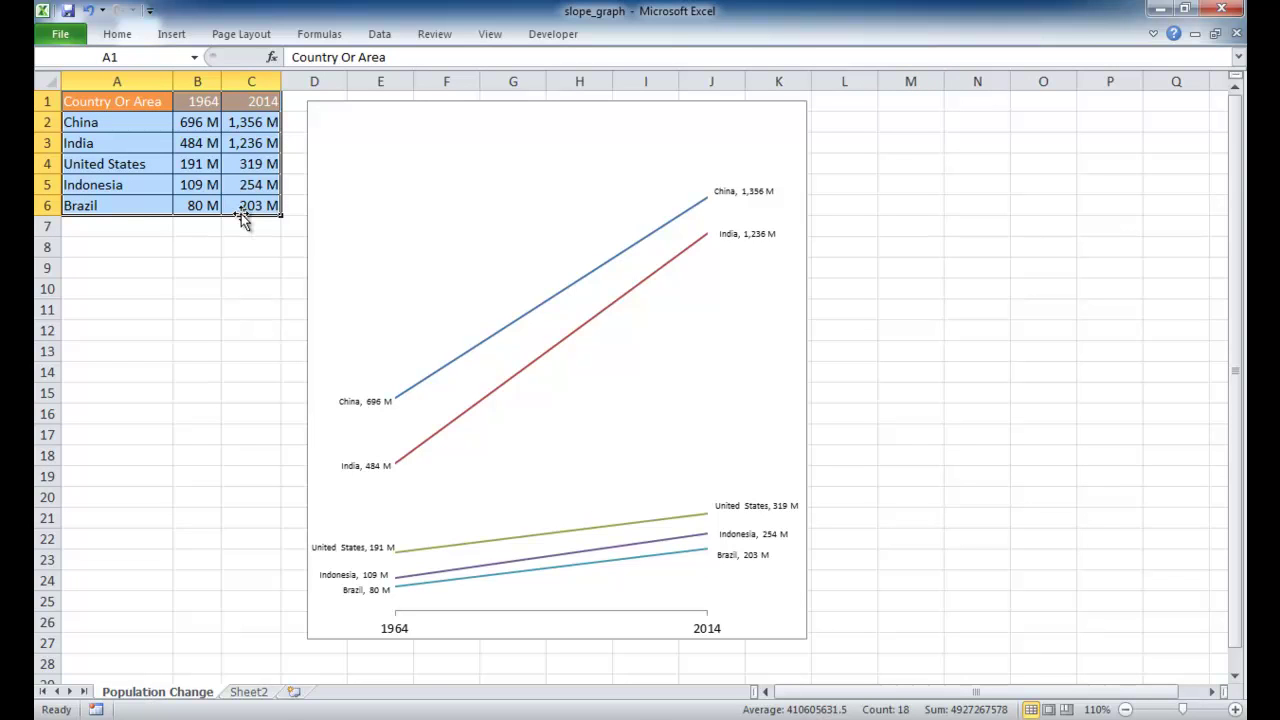
key(ctrl+c)
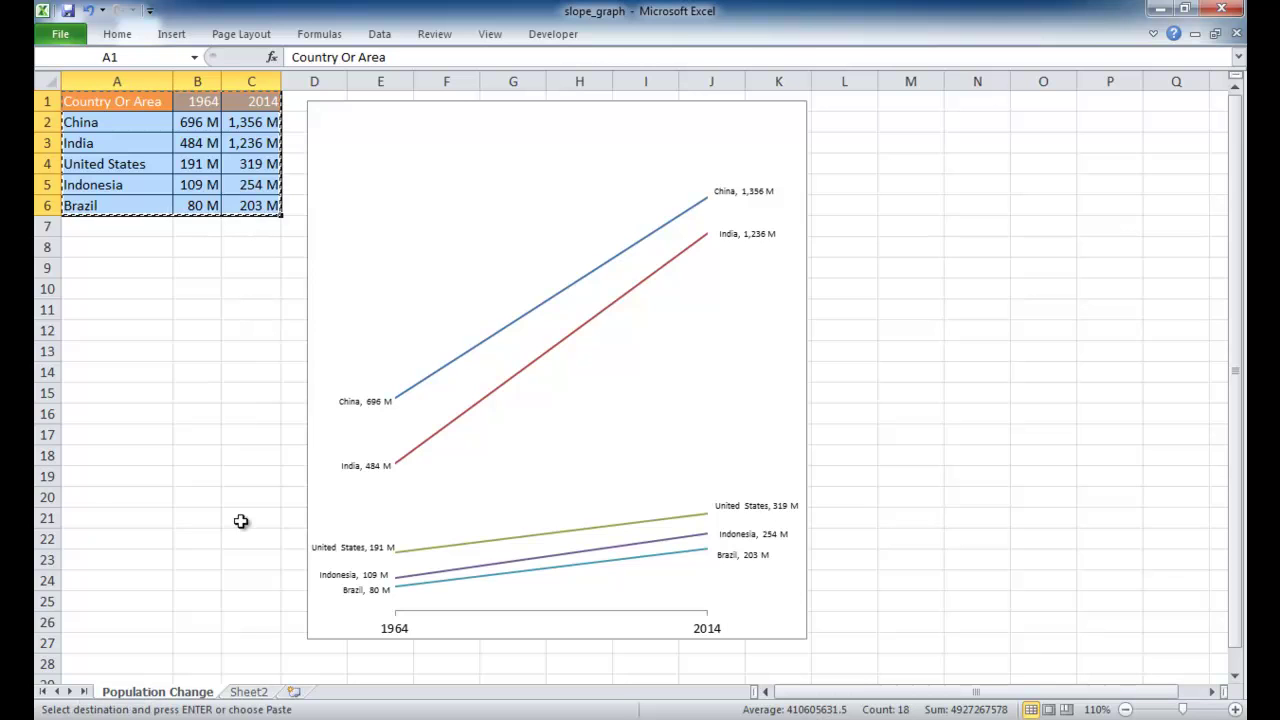
click(247, 692)
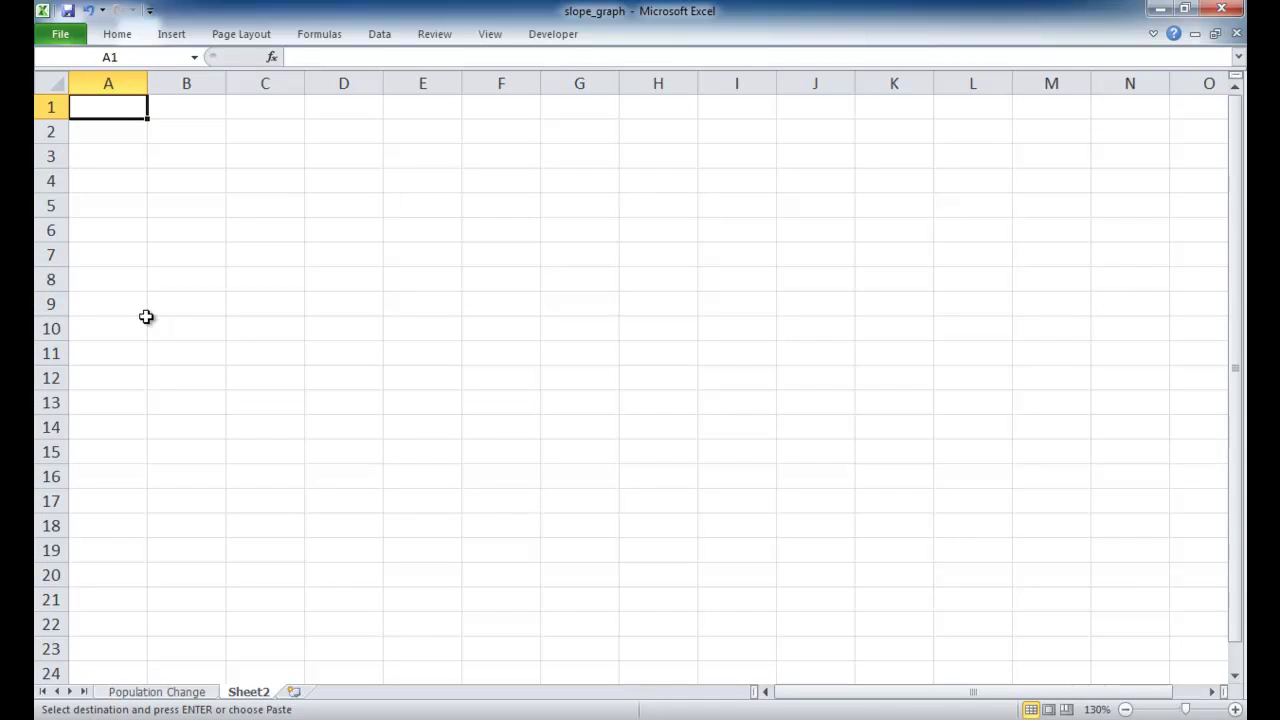
key(ctrl+v)
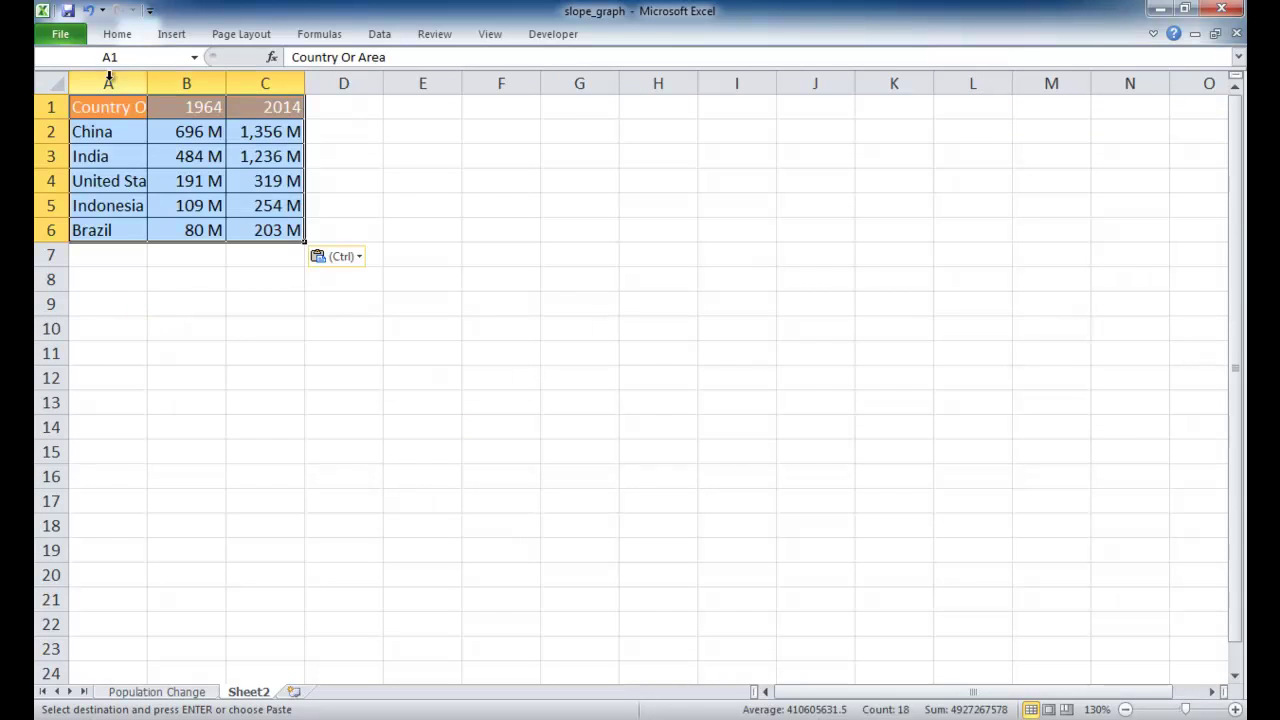
- Autofit column A to the country names and expand the ribbon again
double_click(147, 83)
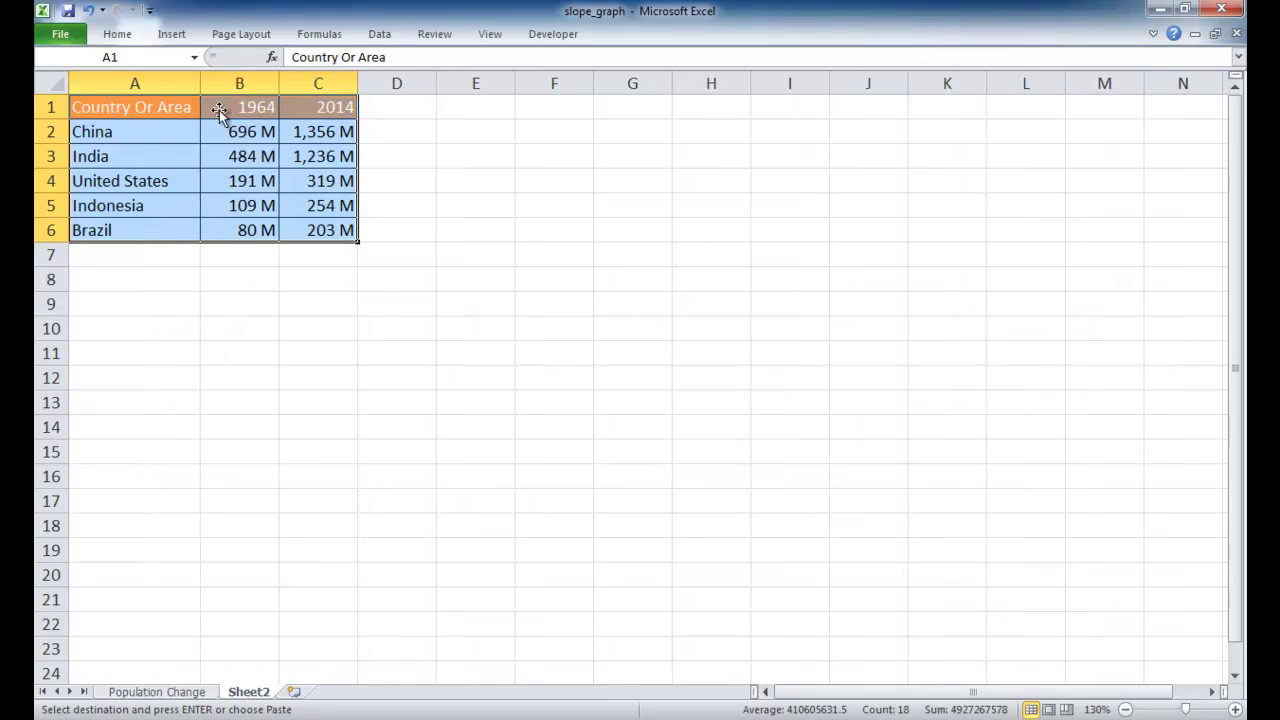
right_click(557, 45)
click(603, 116)
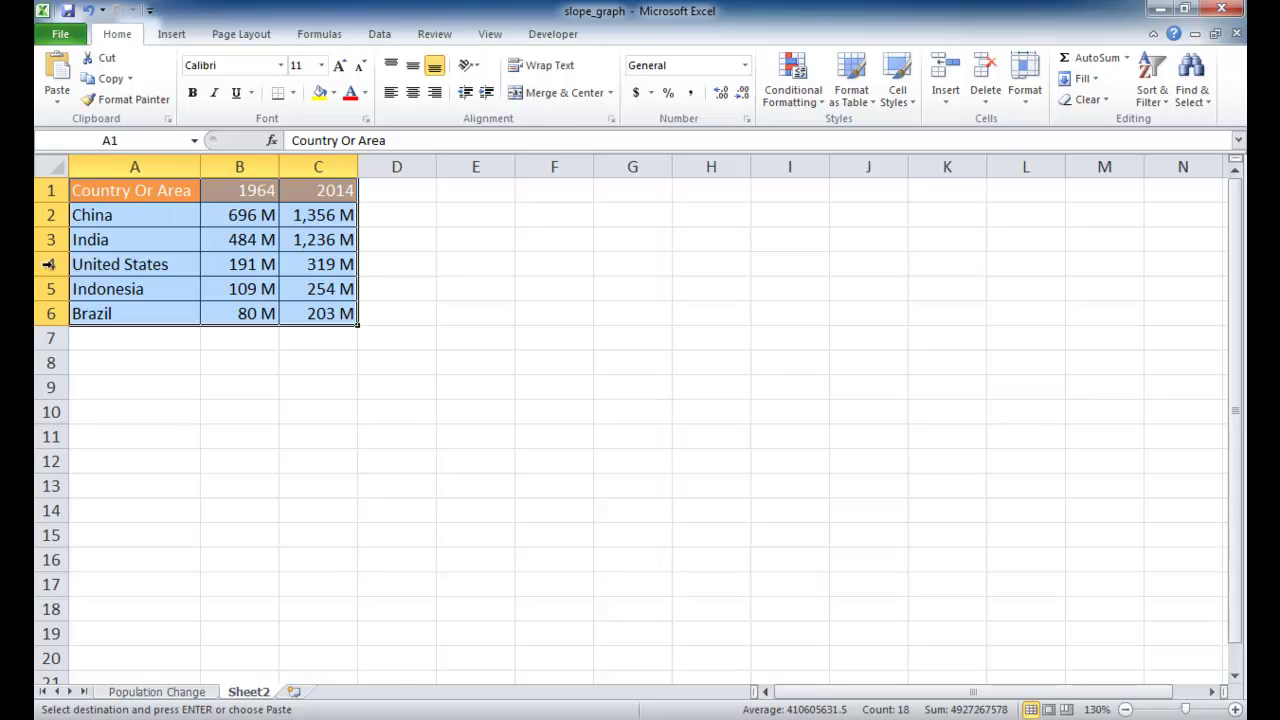
- Insert a 2-D line chart of the table and move it up beside the table
click(170, 36)
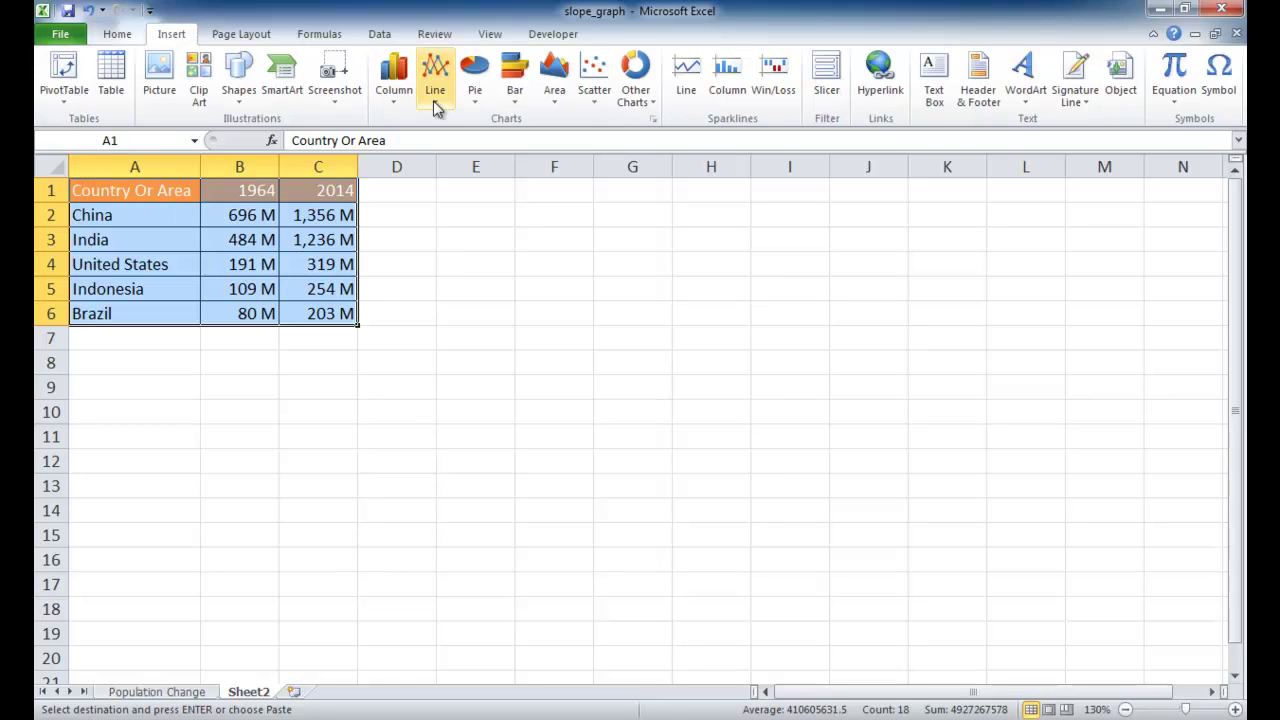
click(444, 74)
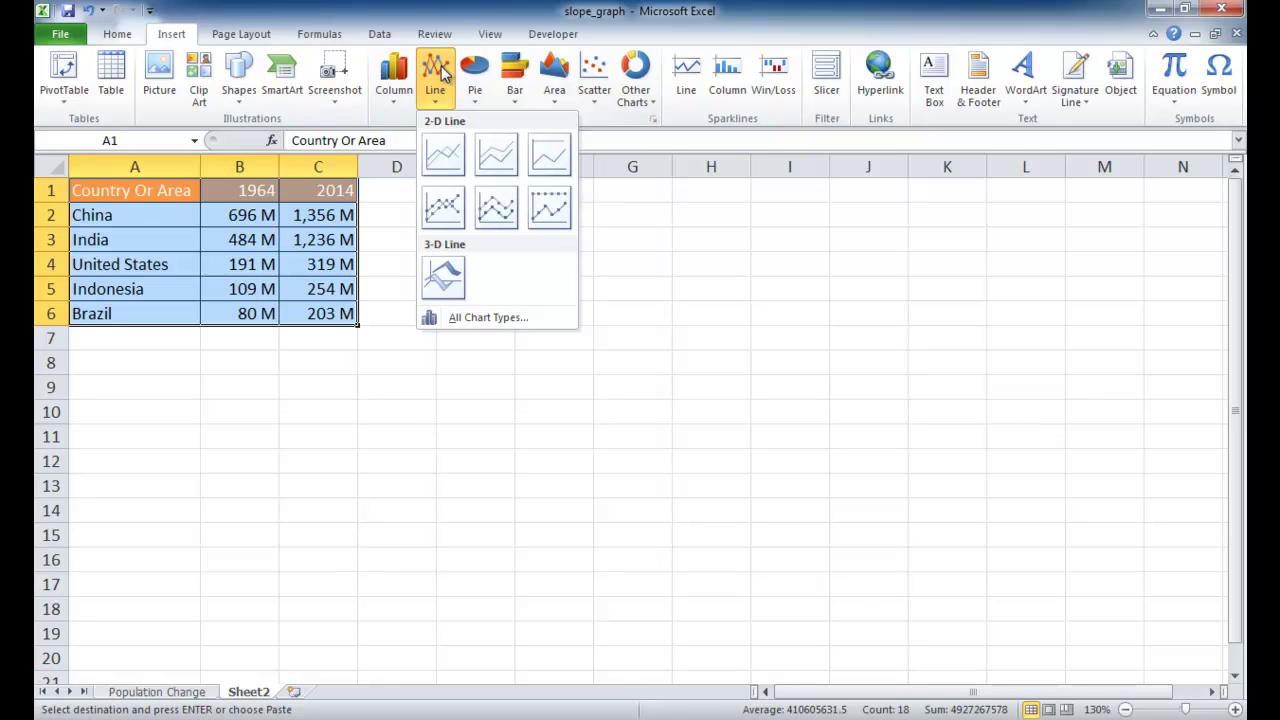
click(444, 158)
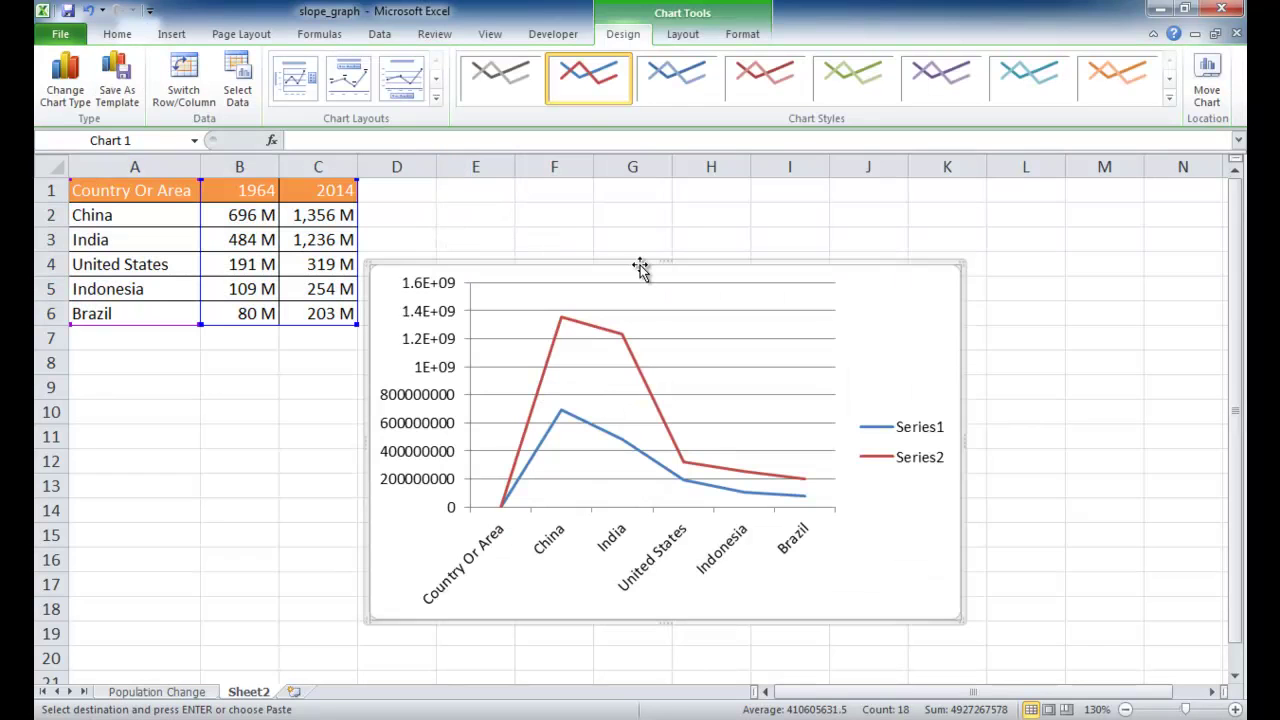
drag(646, 257, 669, 205)
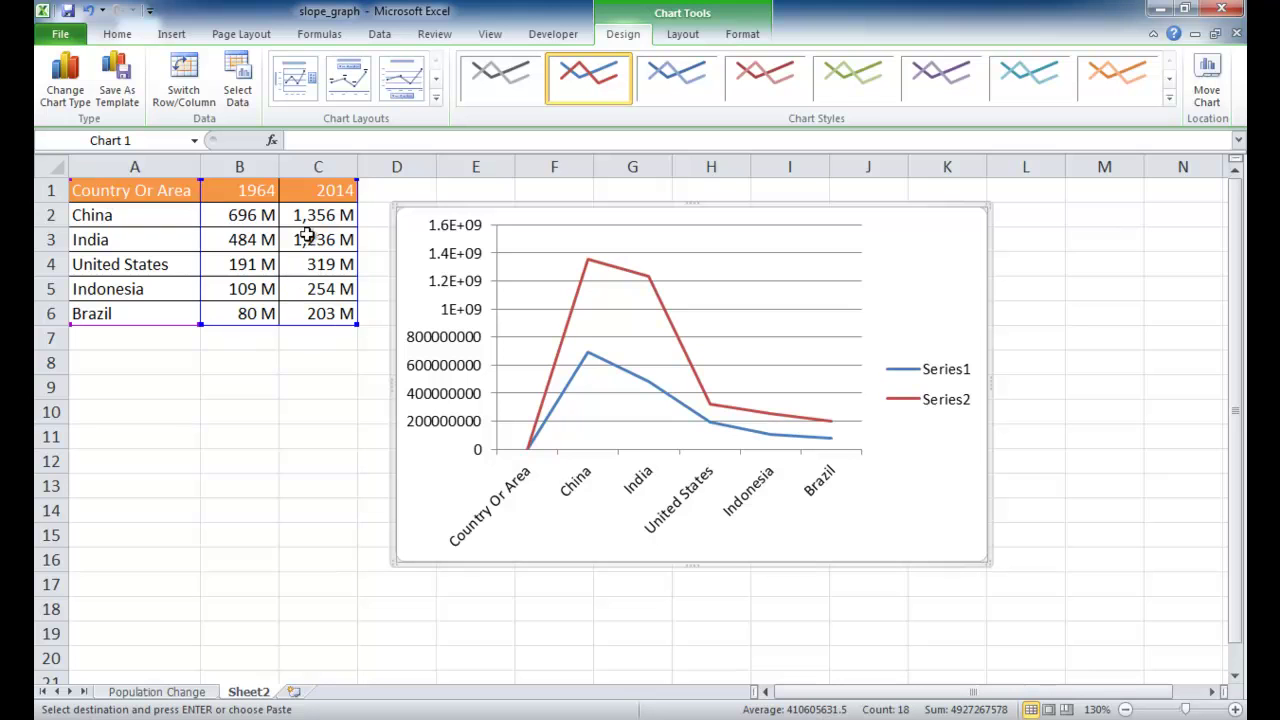
- Switch rows and columns so each country plots as its own two-point line
click(194, 84)
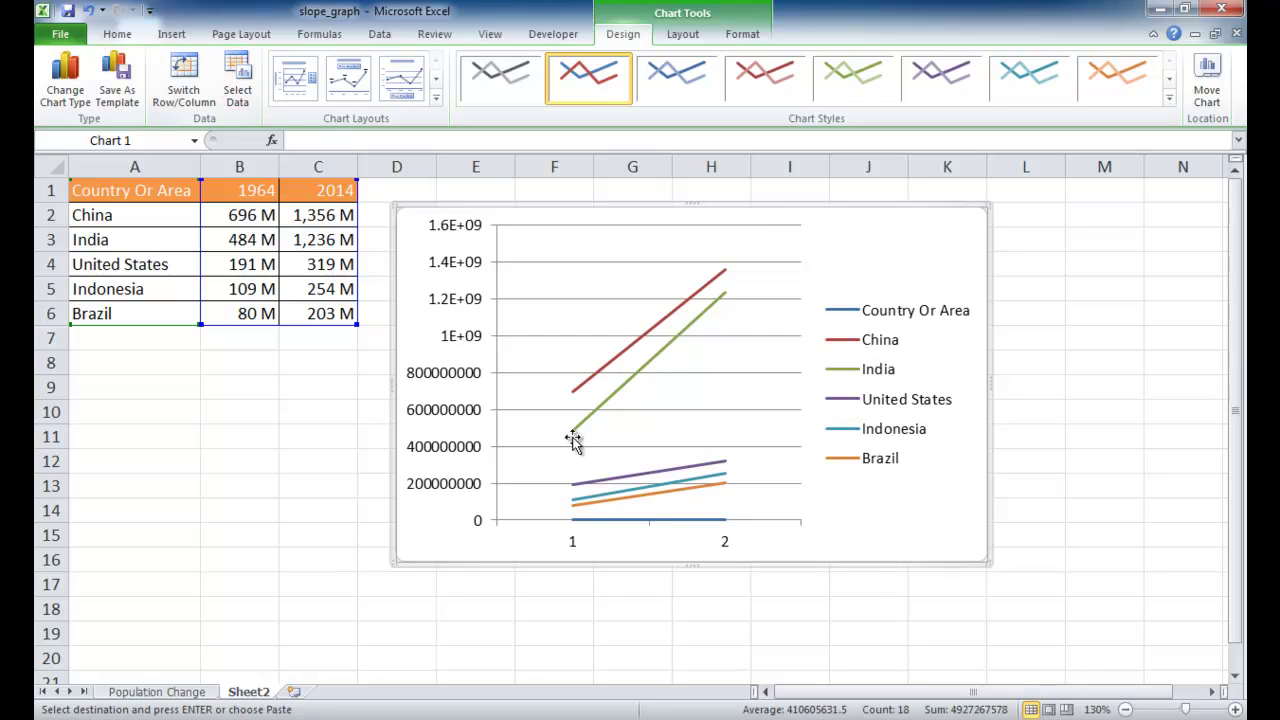
click(486, 311)
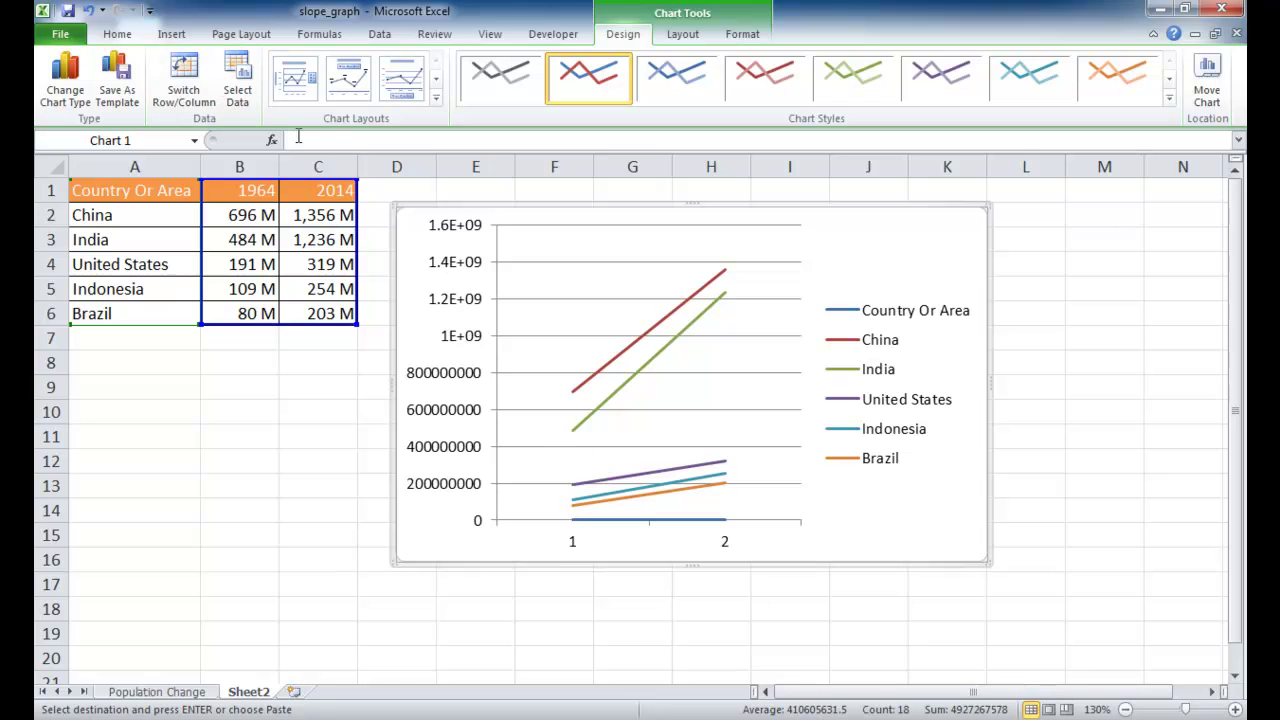
- Use cells B1:C1 (1964 and 2014) as the chart's horizontal axis labels
click(240, 95)
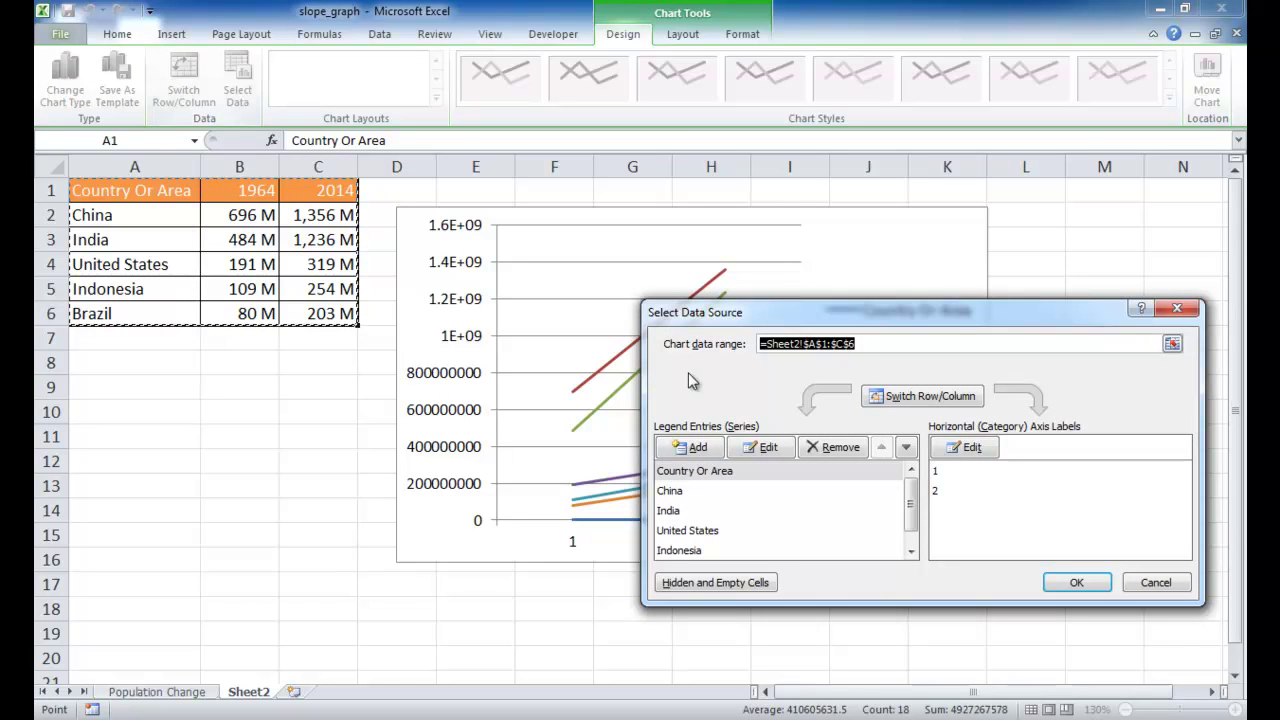
click(972, 449)
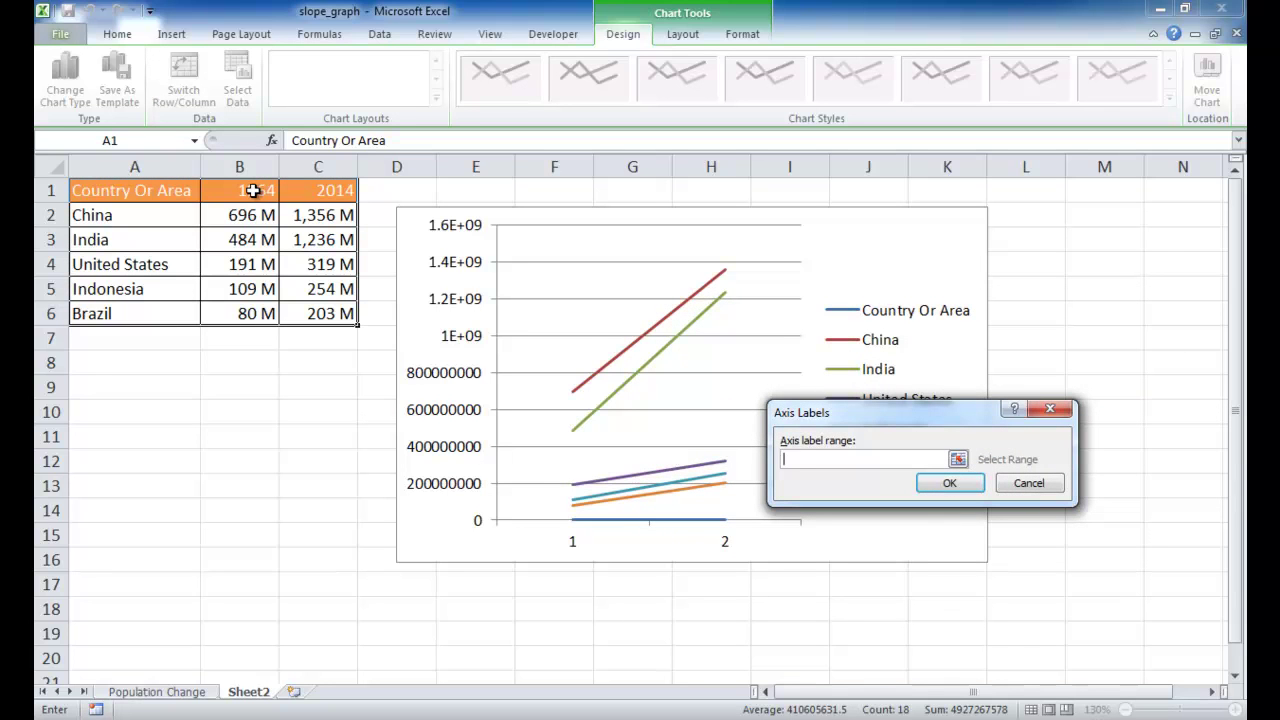
drag(253, 190, 295, 187)
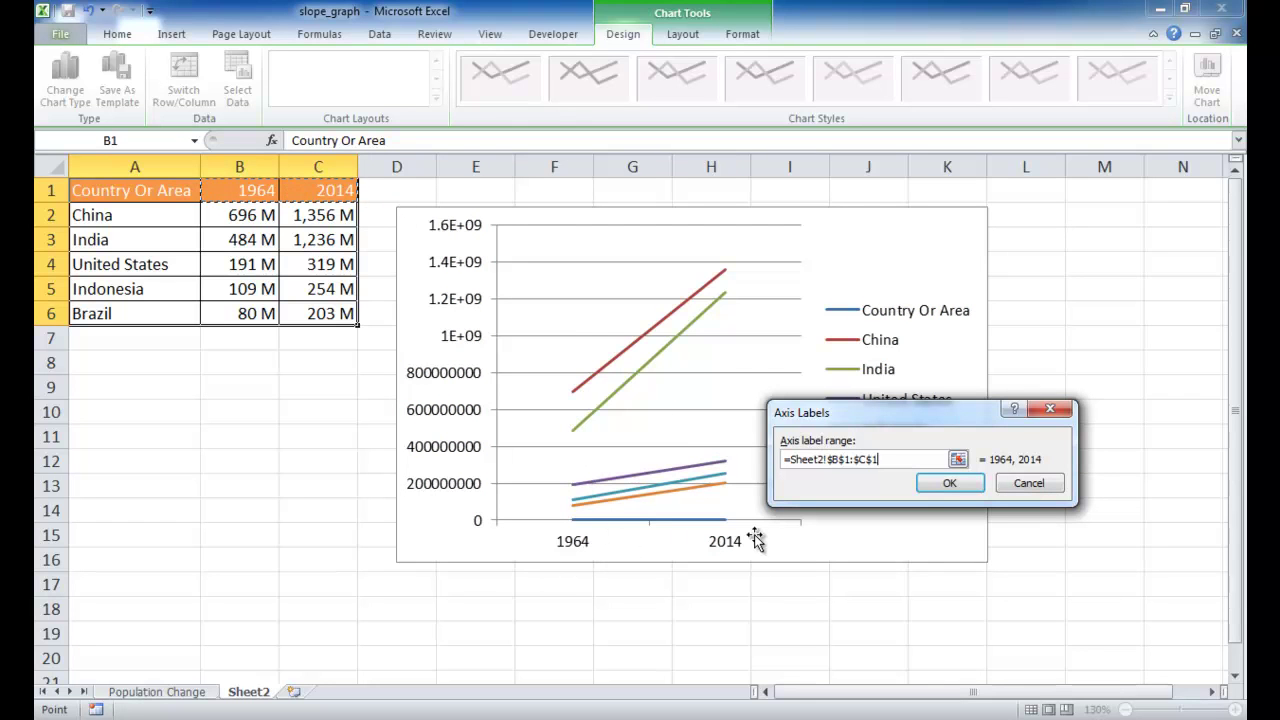
click(948, 483)
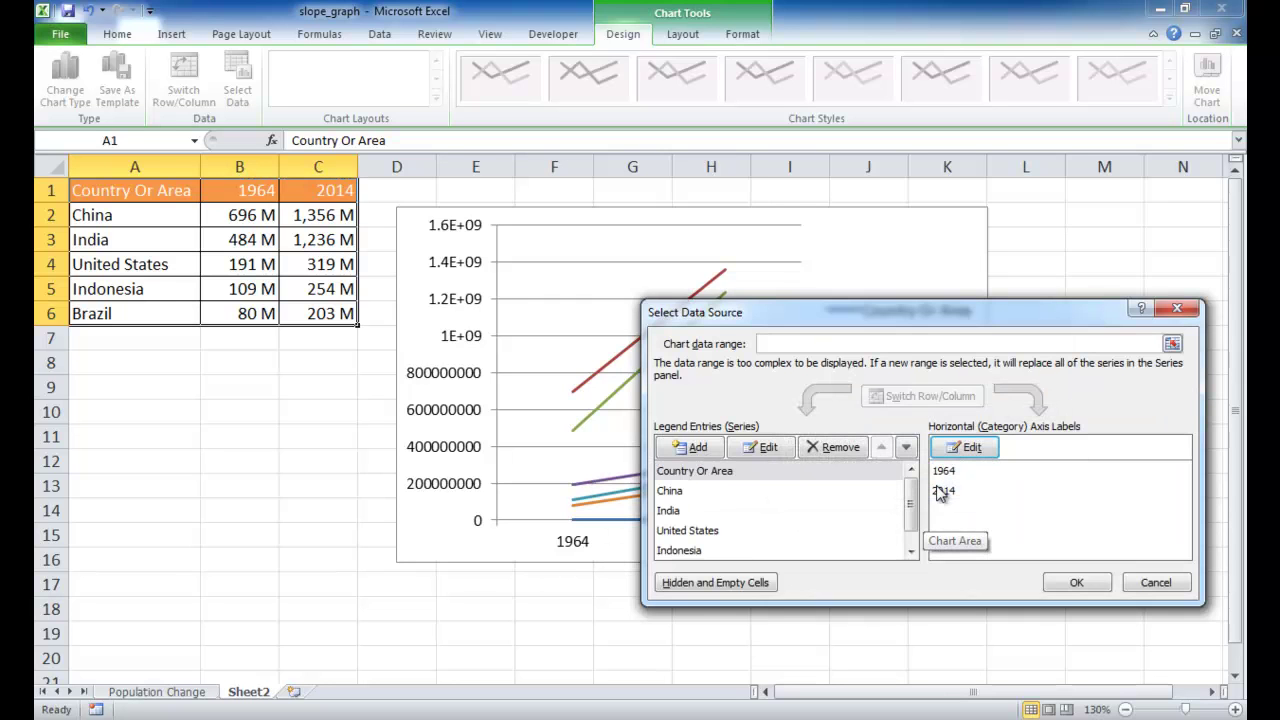
click(1070, 582)
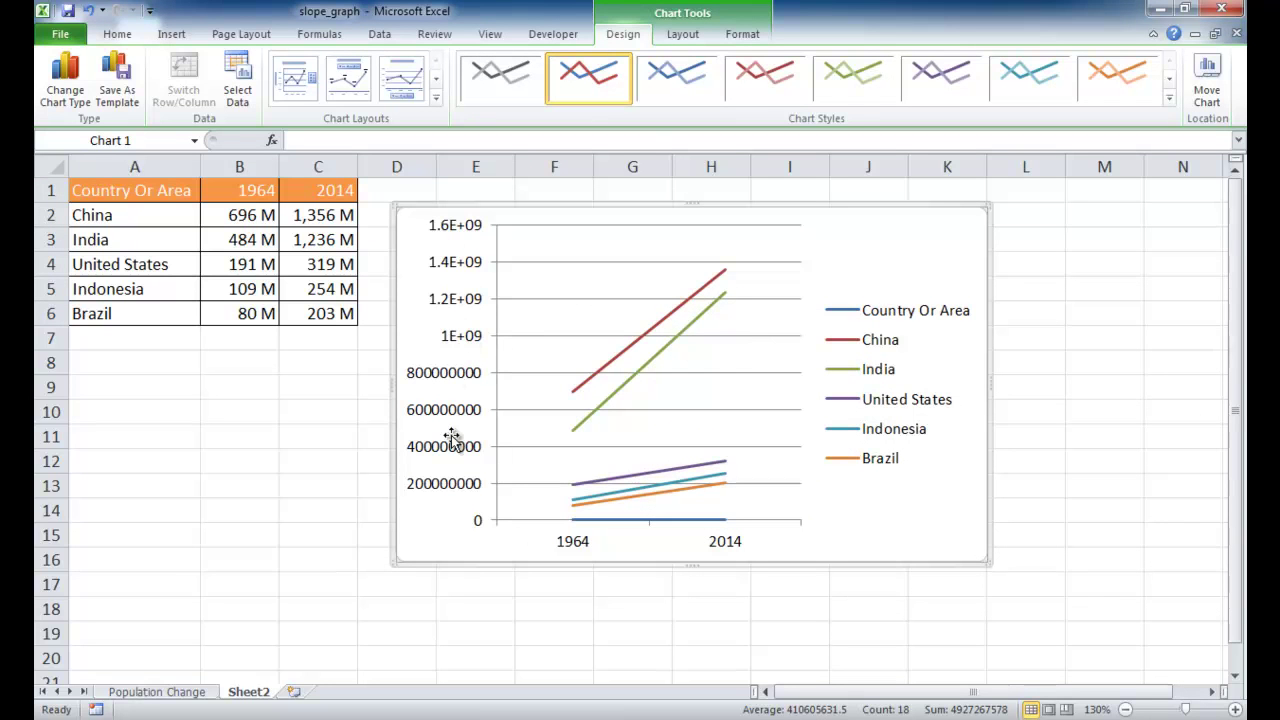
- Format the vertical axis with major tick marks None, axis labels None and No line
click(463, 344)
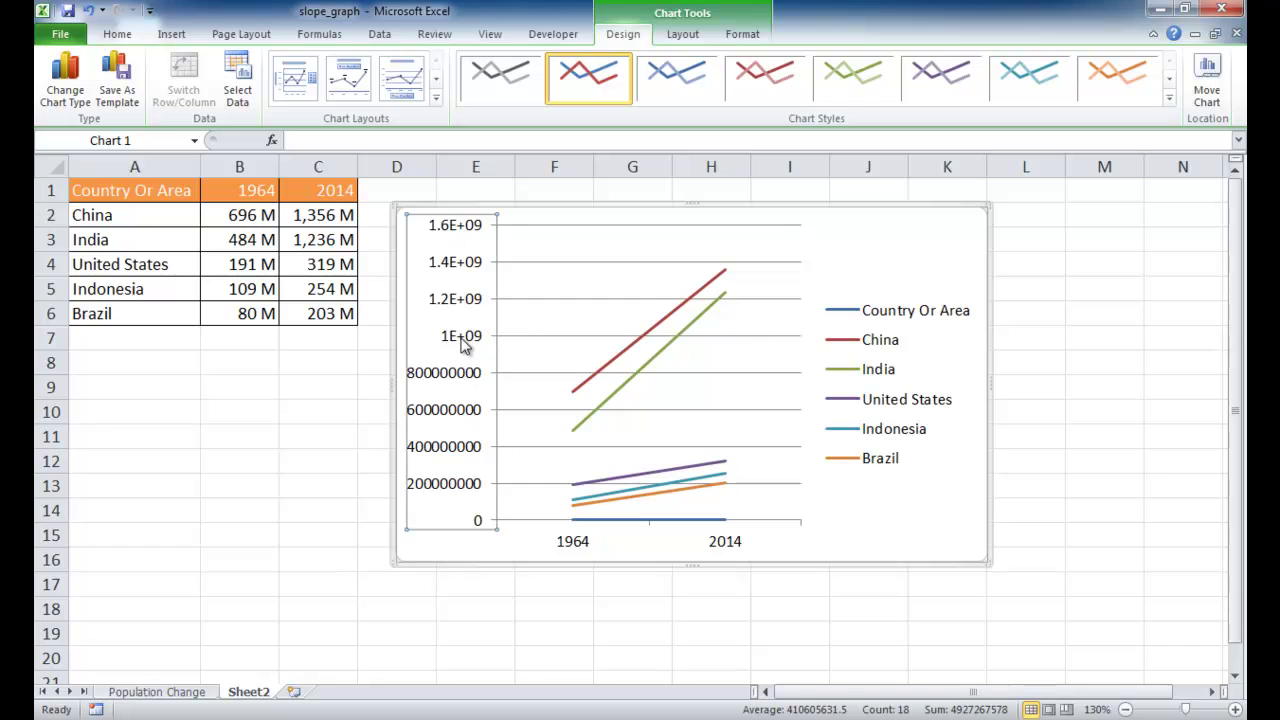
right_click(463, 344)
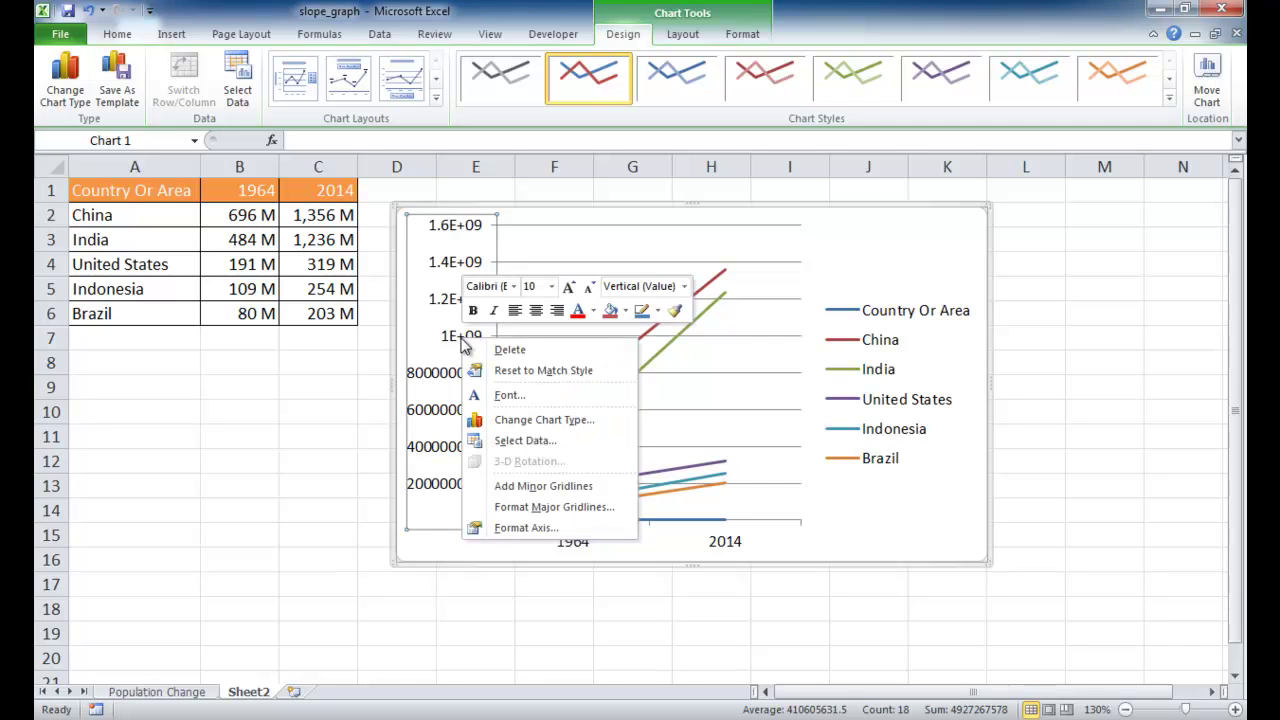
click(520, 528)
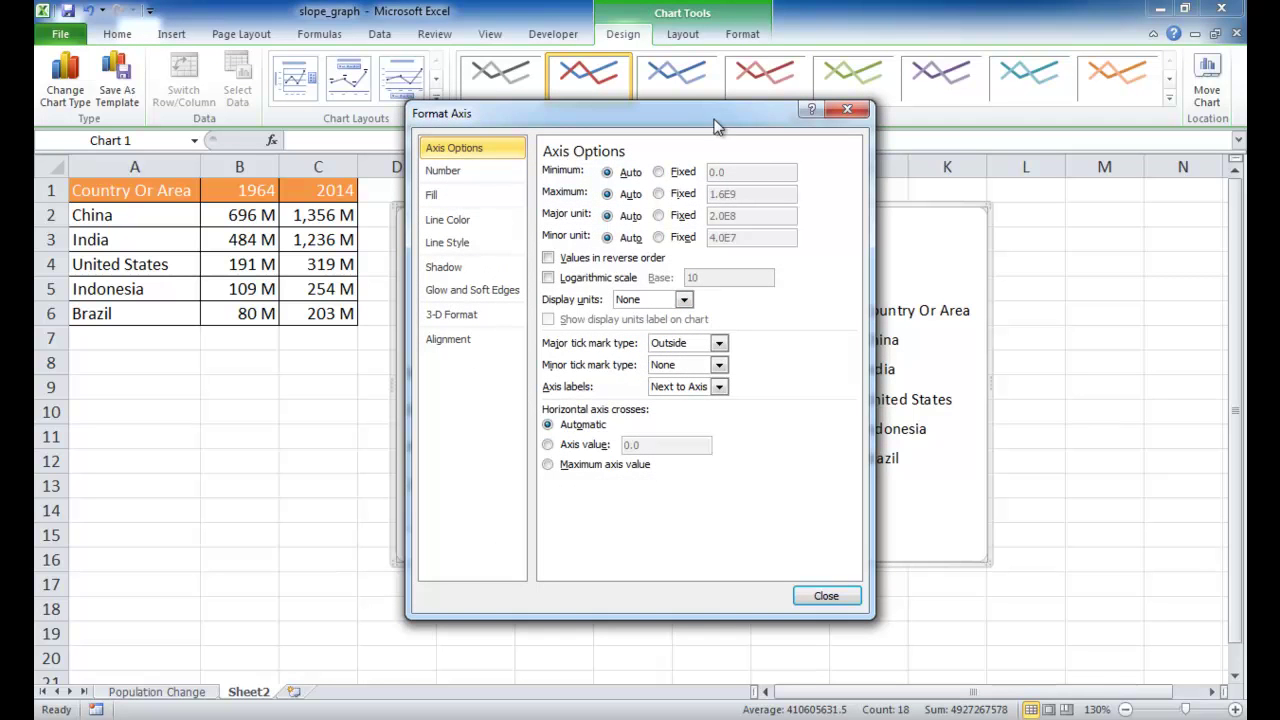
drag(705, 112, 947, 93)
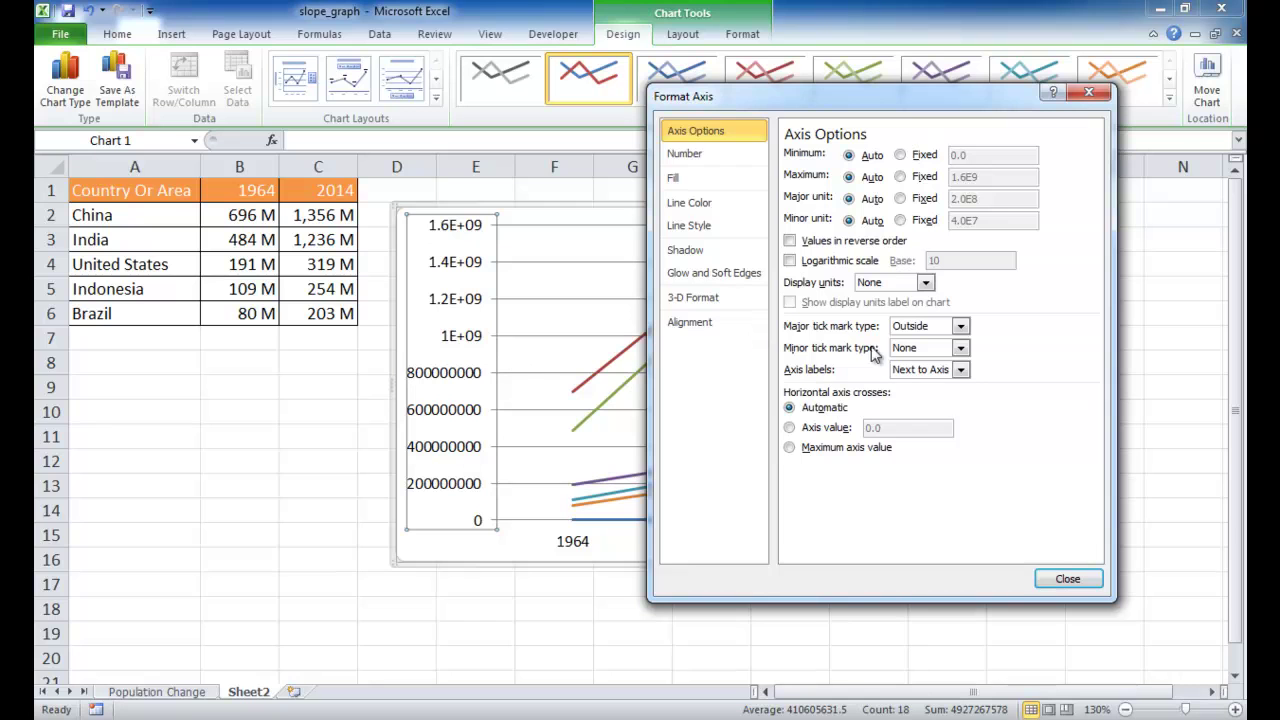
click(960, 327)
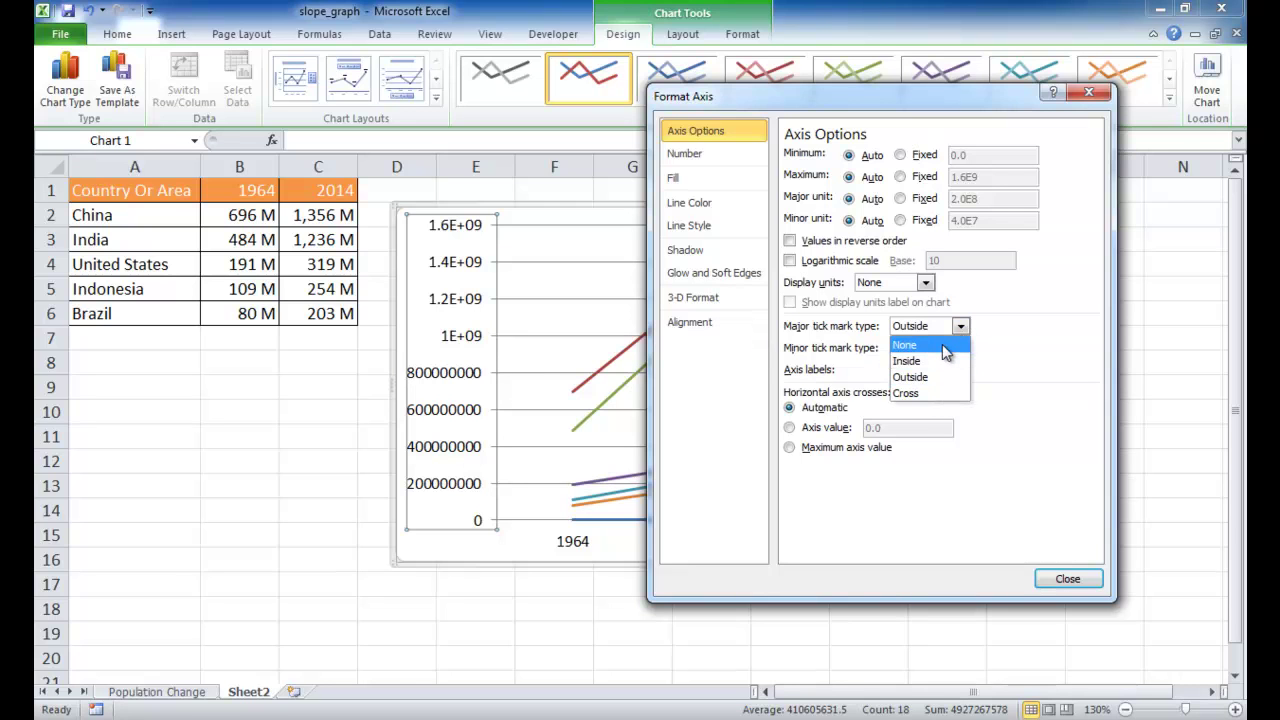
click(905, 345)
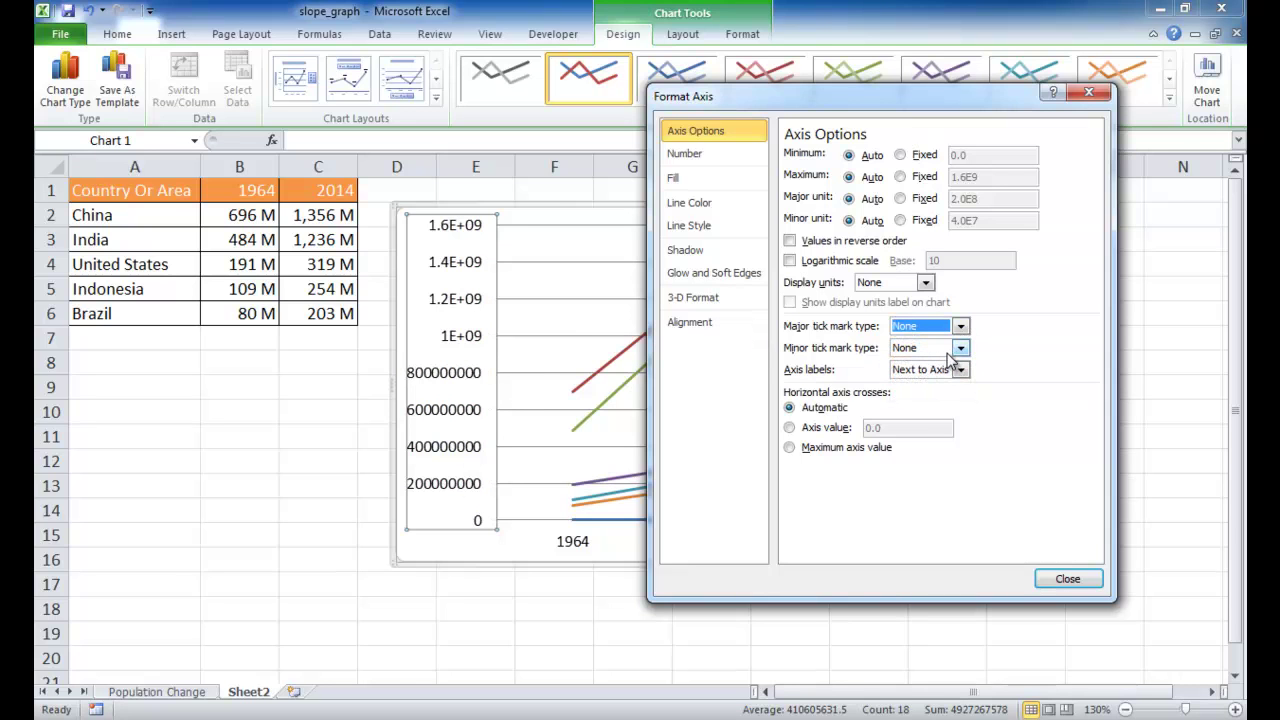
click(960, 371)
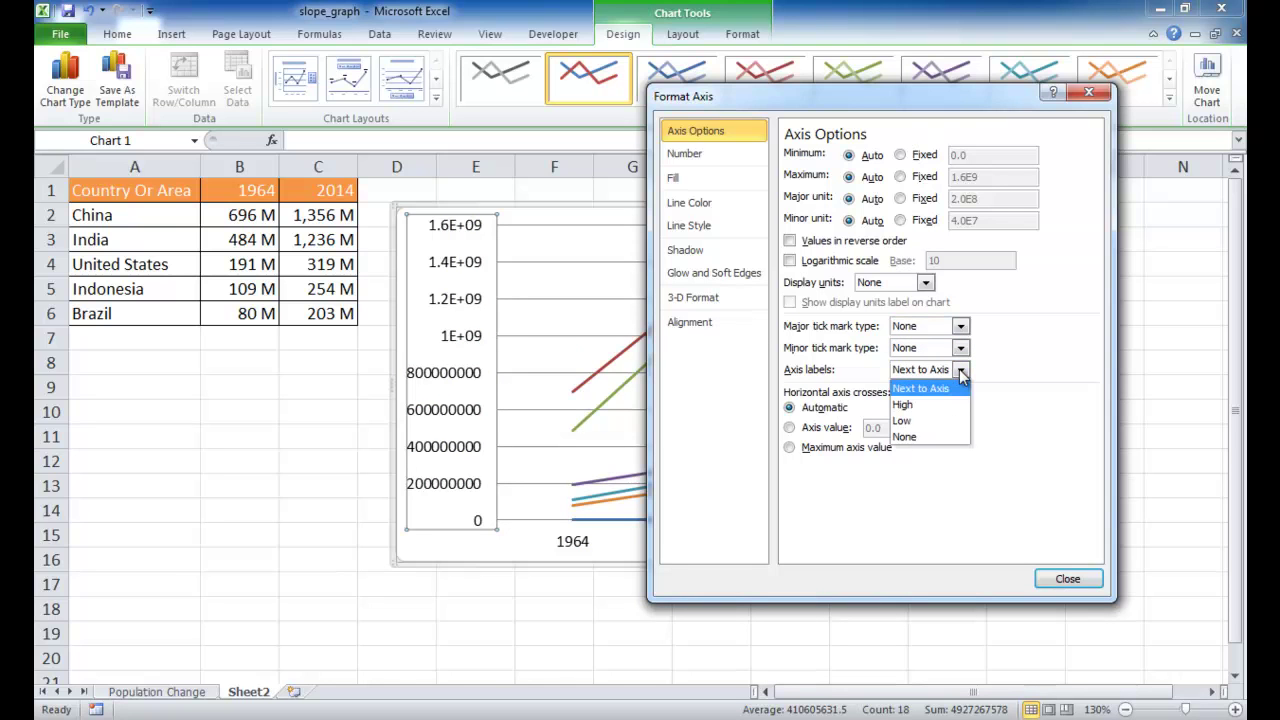
click(925, 437)
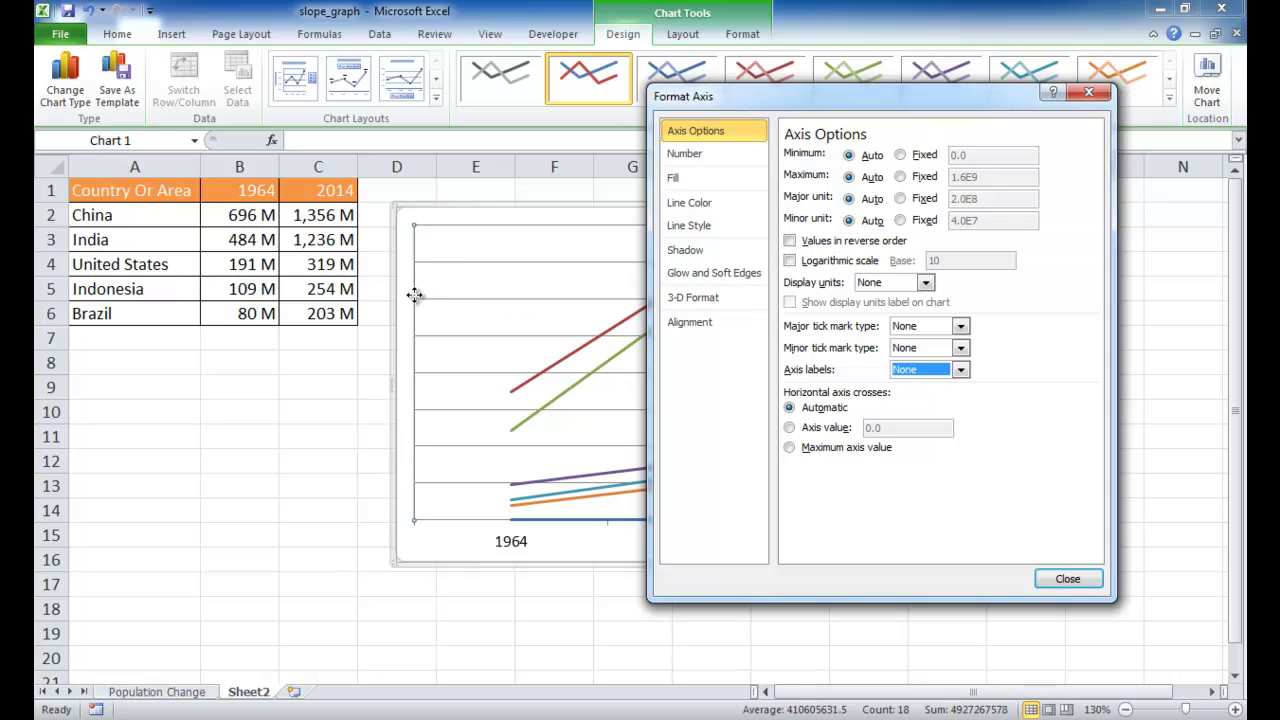
click(704, 206)
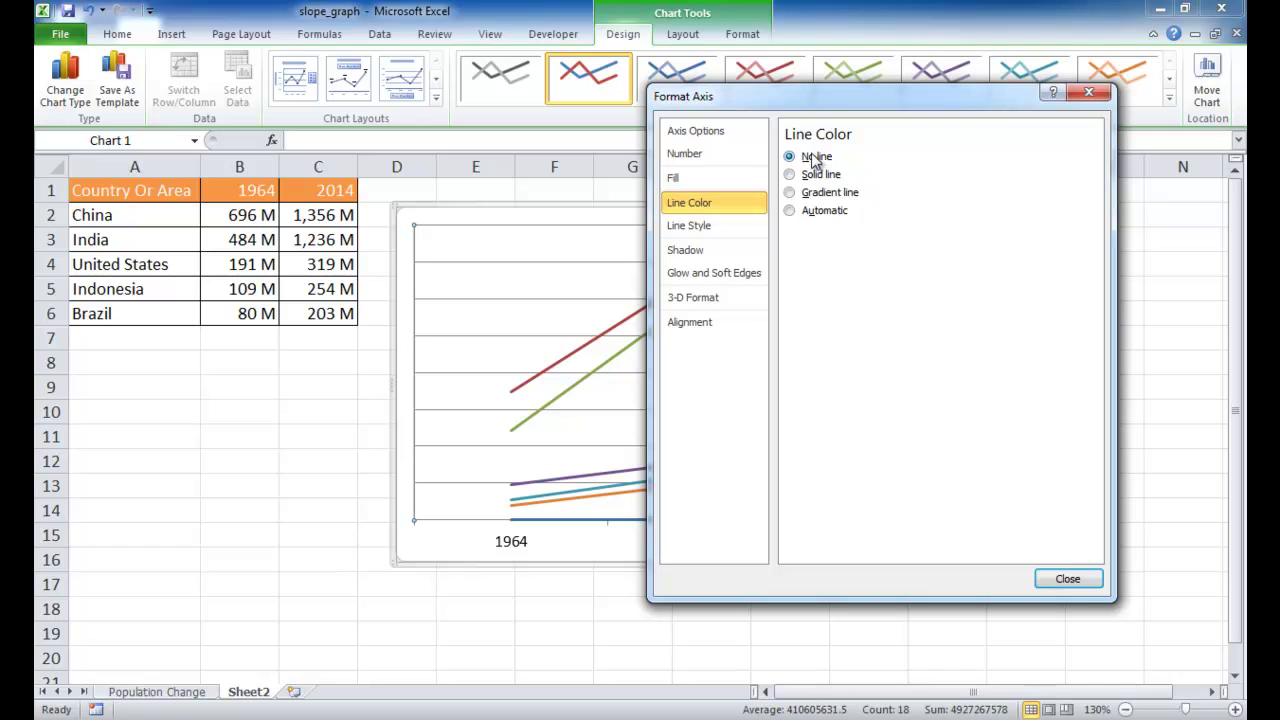
click(1067, 578)
click(826, 641)
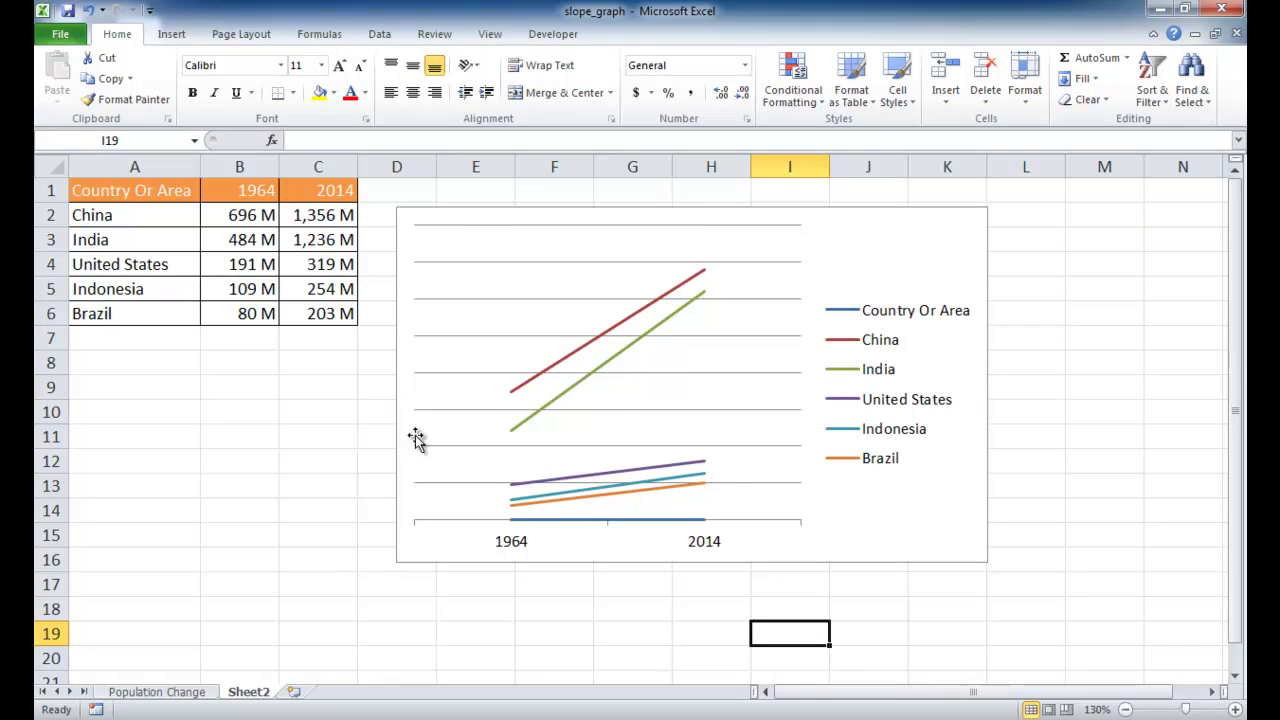
- Delete the chart's horizontal gridlines and its legend
click(765, 299)
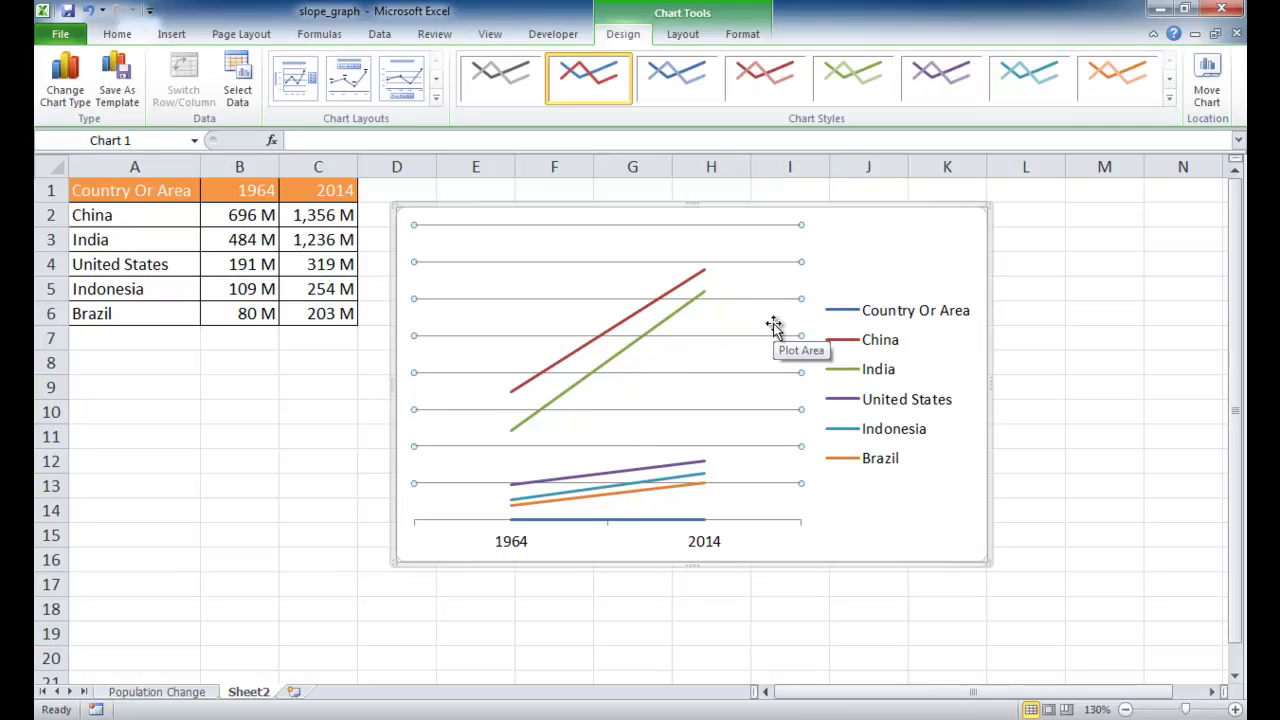
key(Delete)
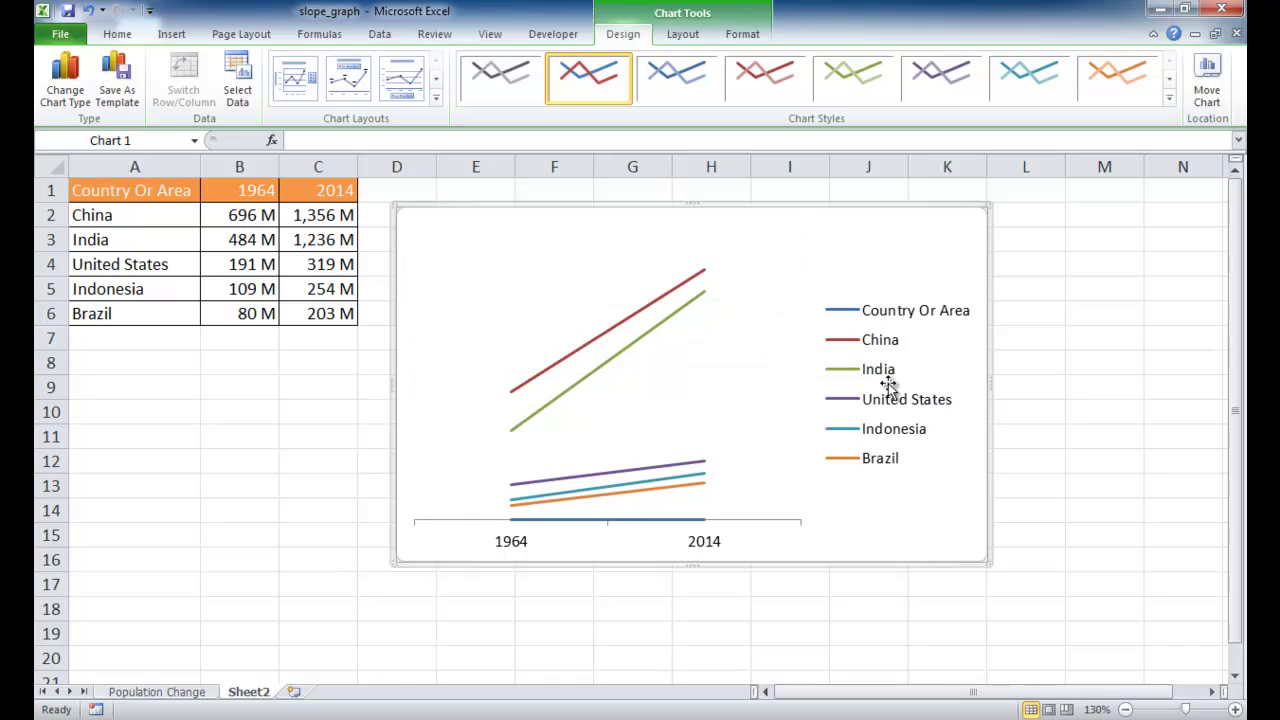
click(886, 318)
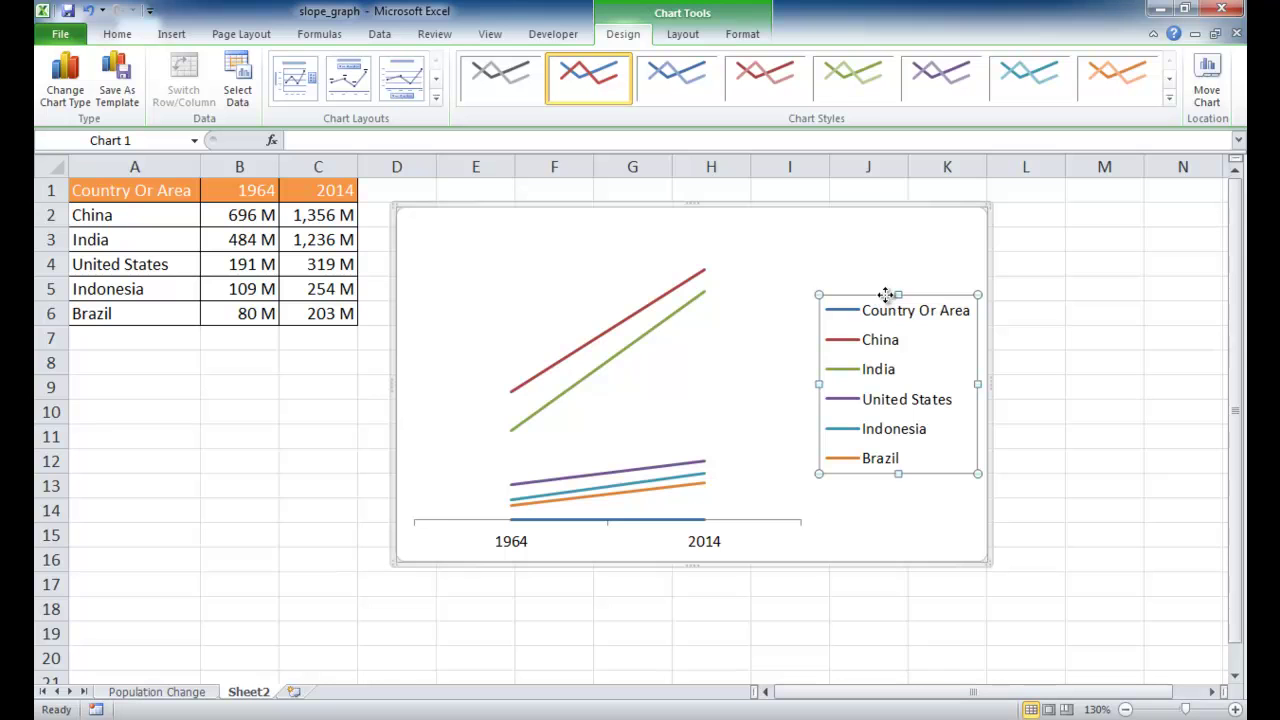
key(Delete)
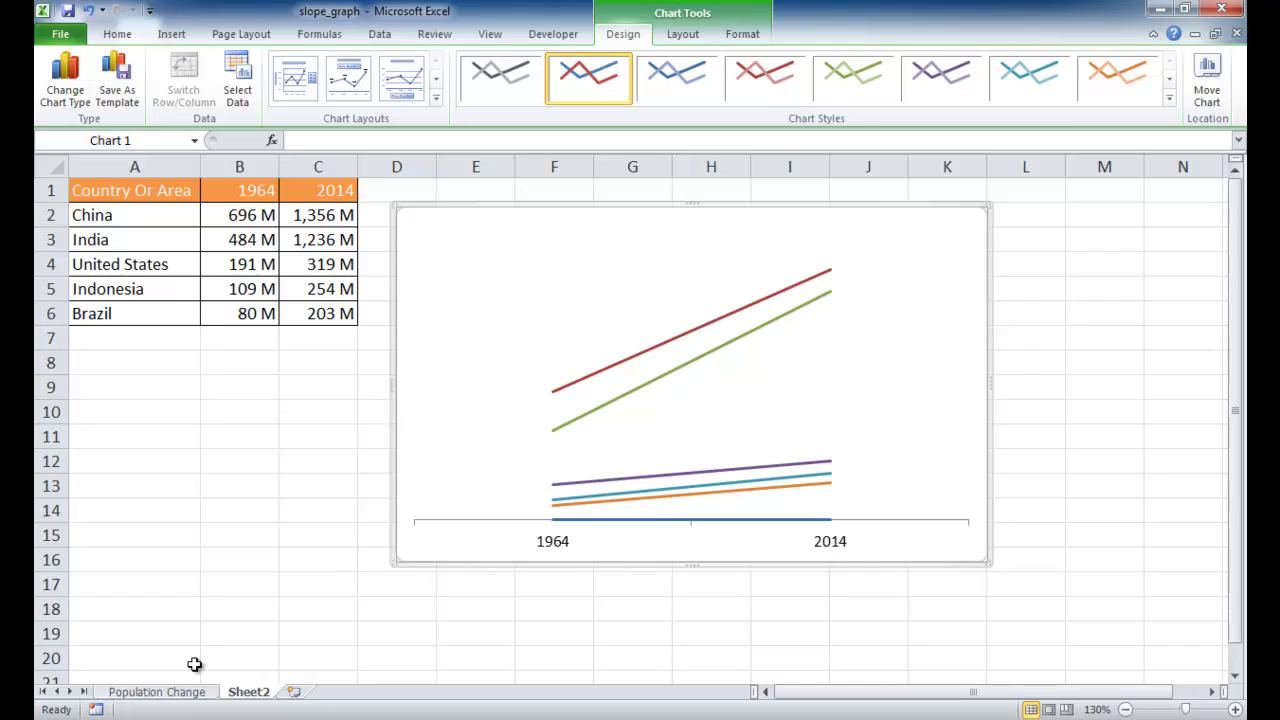
- Check the finished chart on the Population Change sheet, then return to Sheet2
click(175, 691)
scroll(404, 600, down, 13)
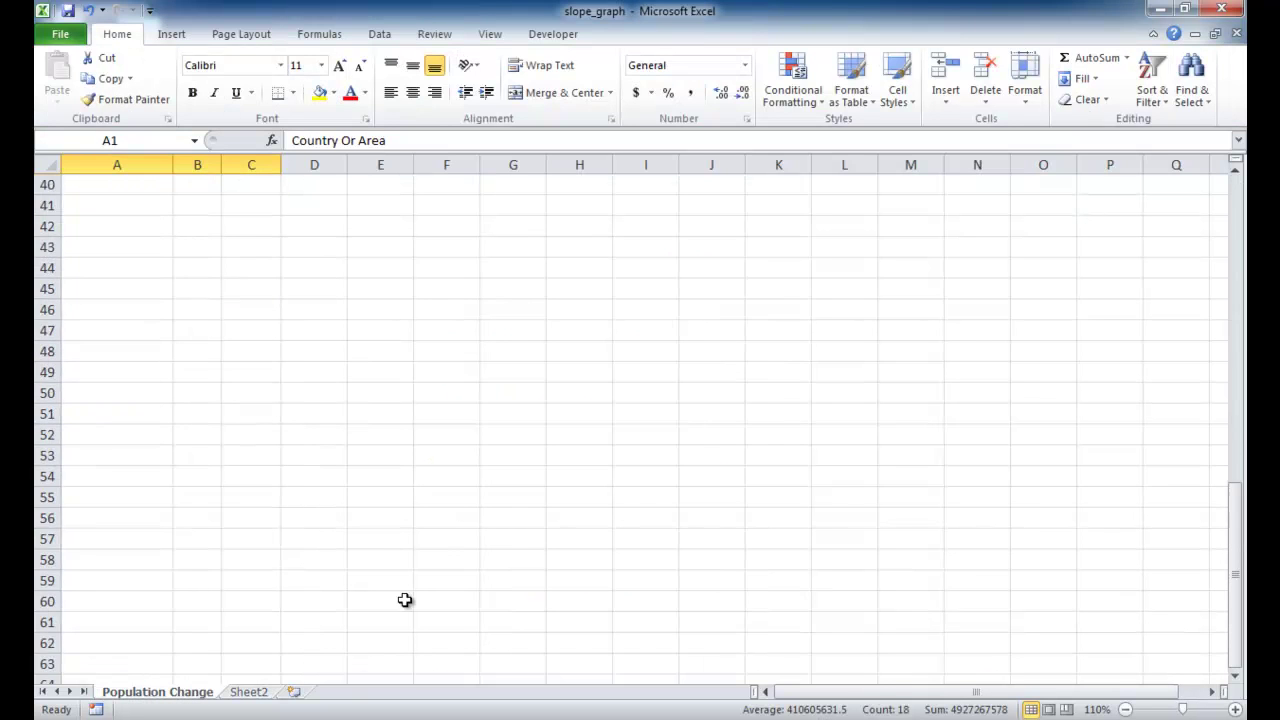
scroll(404, 600, up, 13)
scroll(404, 600, down, 3)
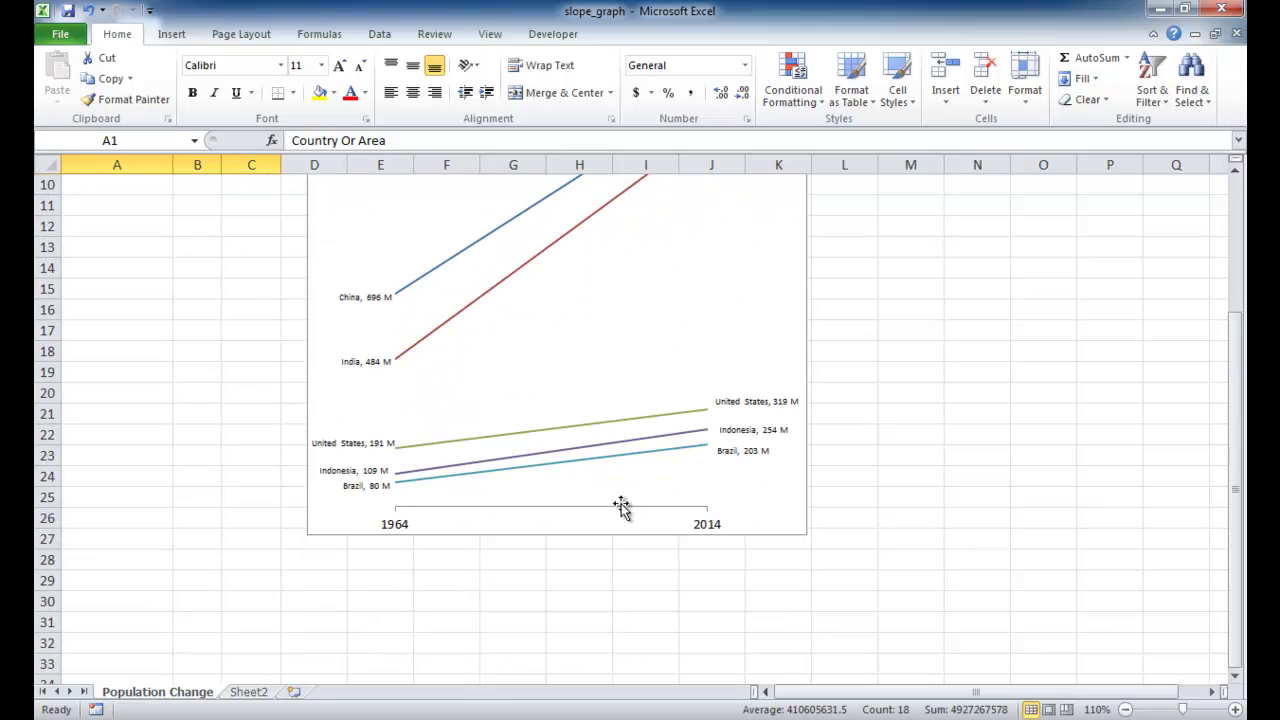
click(250, 692)
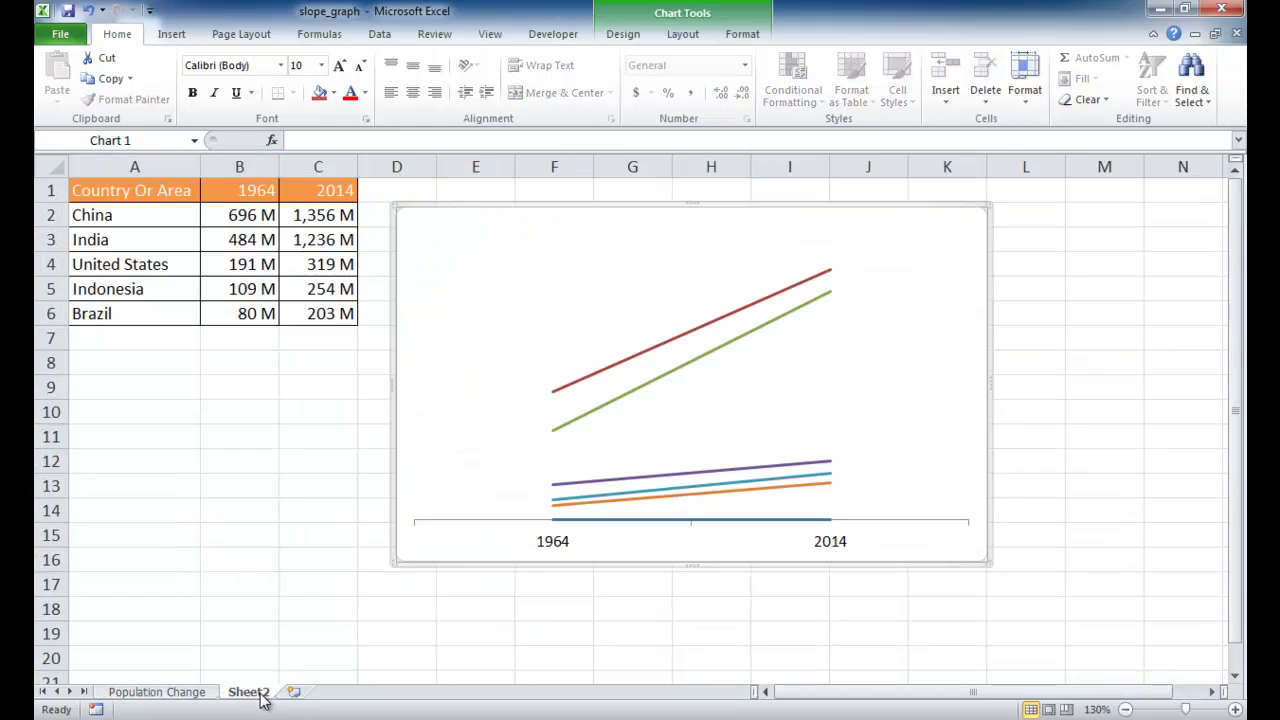
- Set the horizontal year axis position to On tick marks
click(551, 545)
right_click(551, 545)
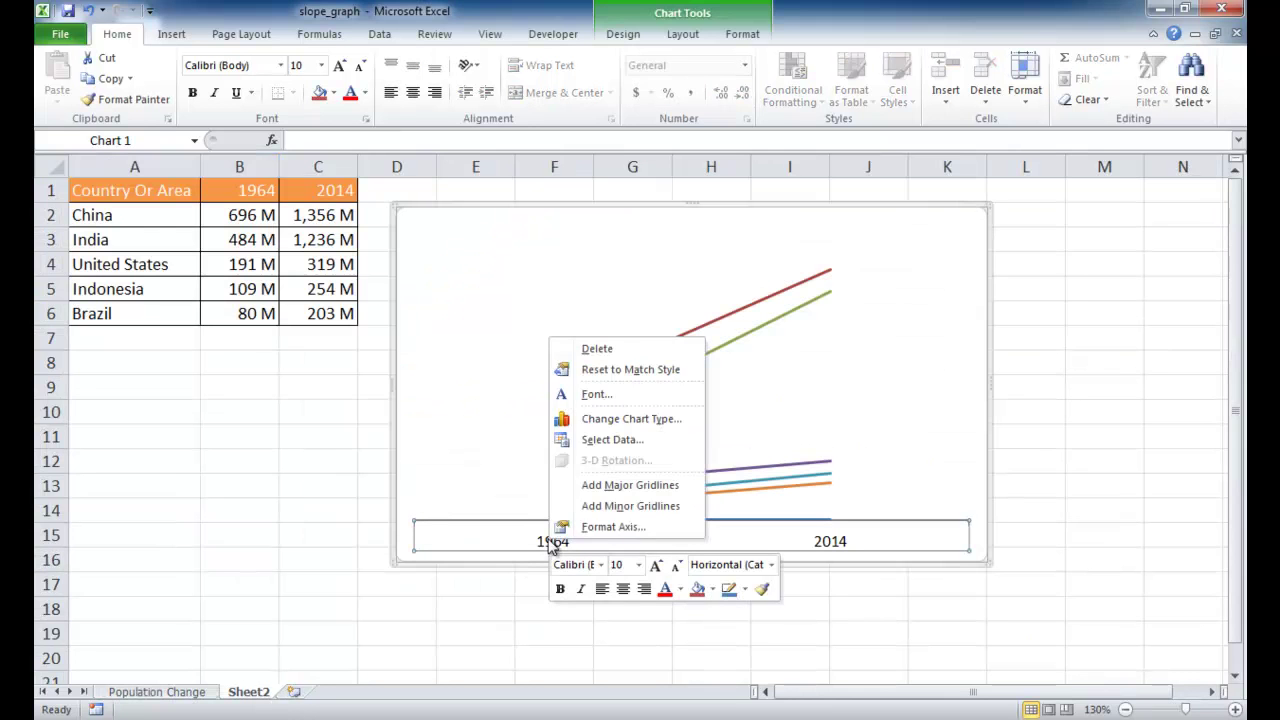
click(591, 531)
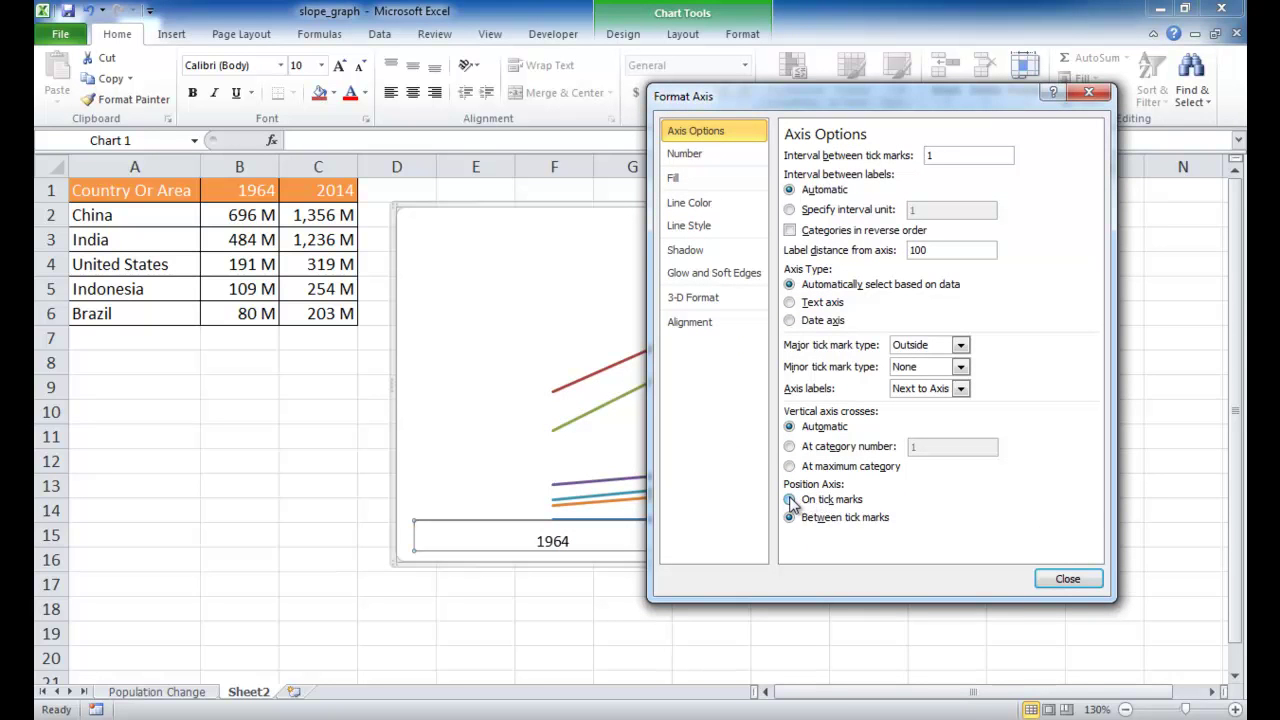
click(790, 500)
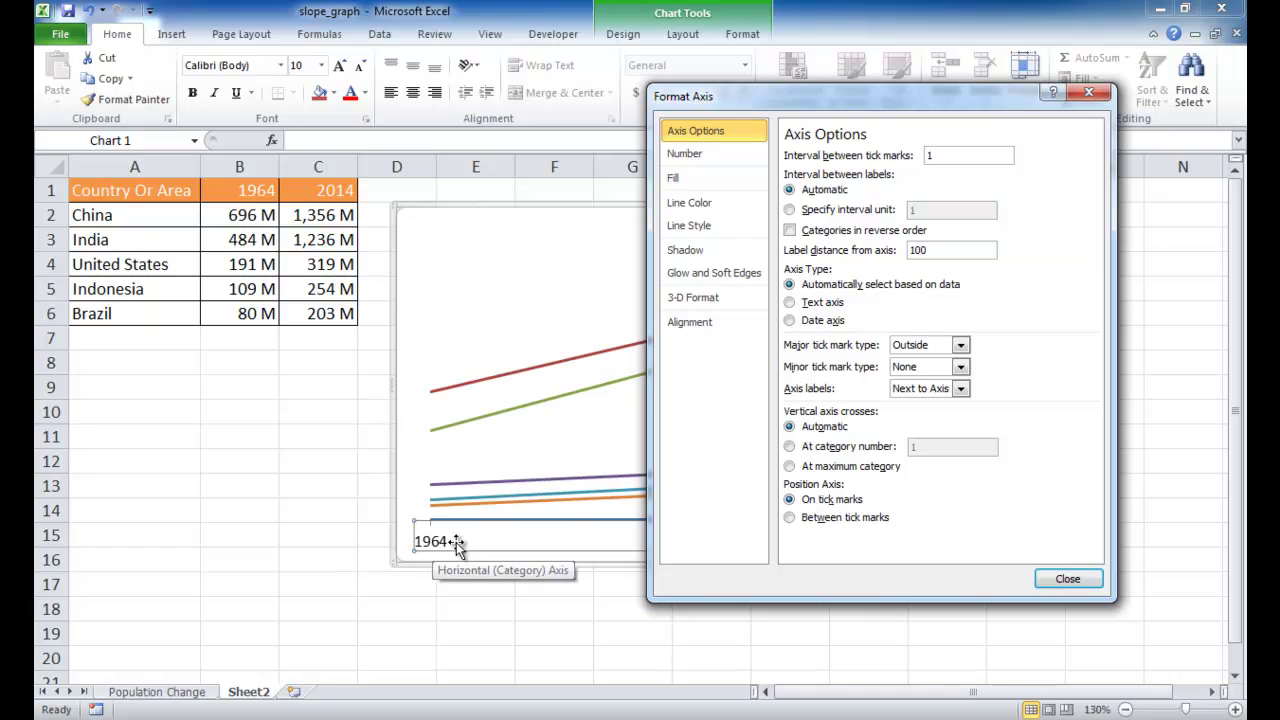
click(1068, 580)
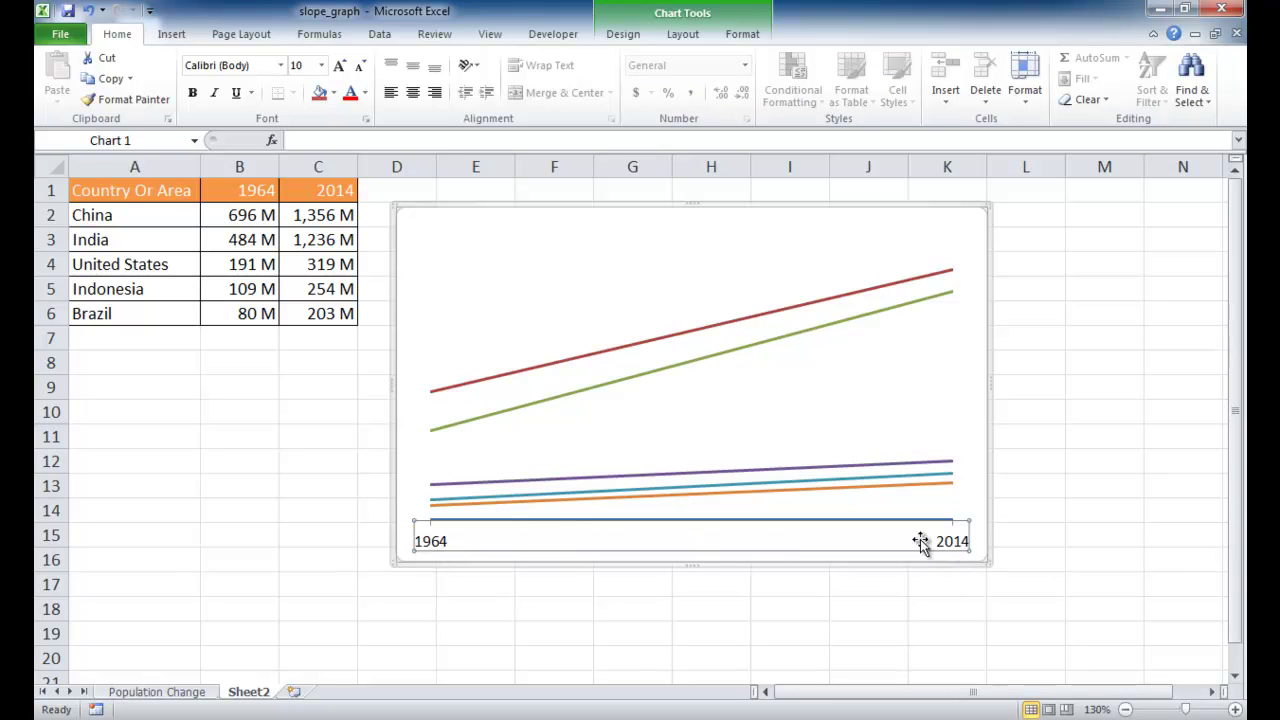
- Add data labels to the China and India lines
click(602, 423)
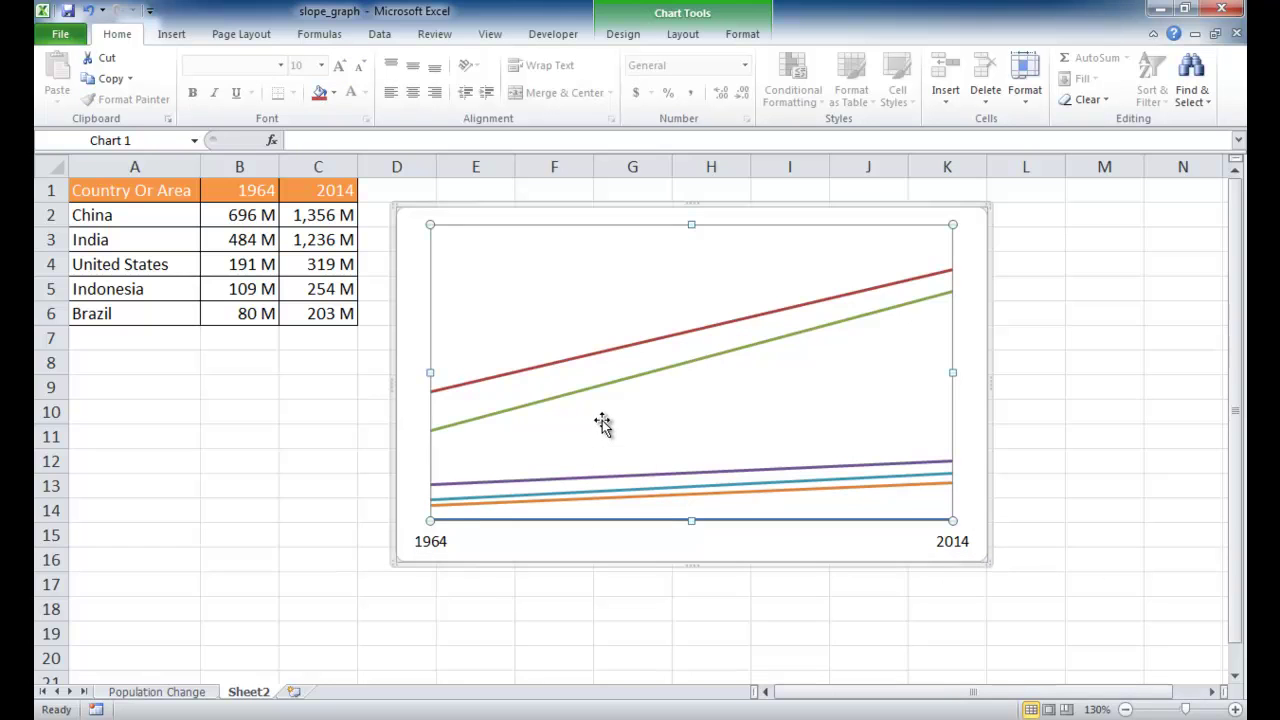
click(669, 345)
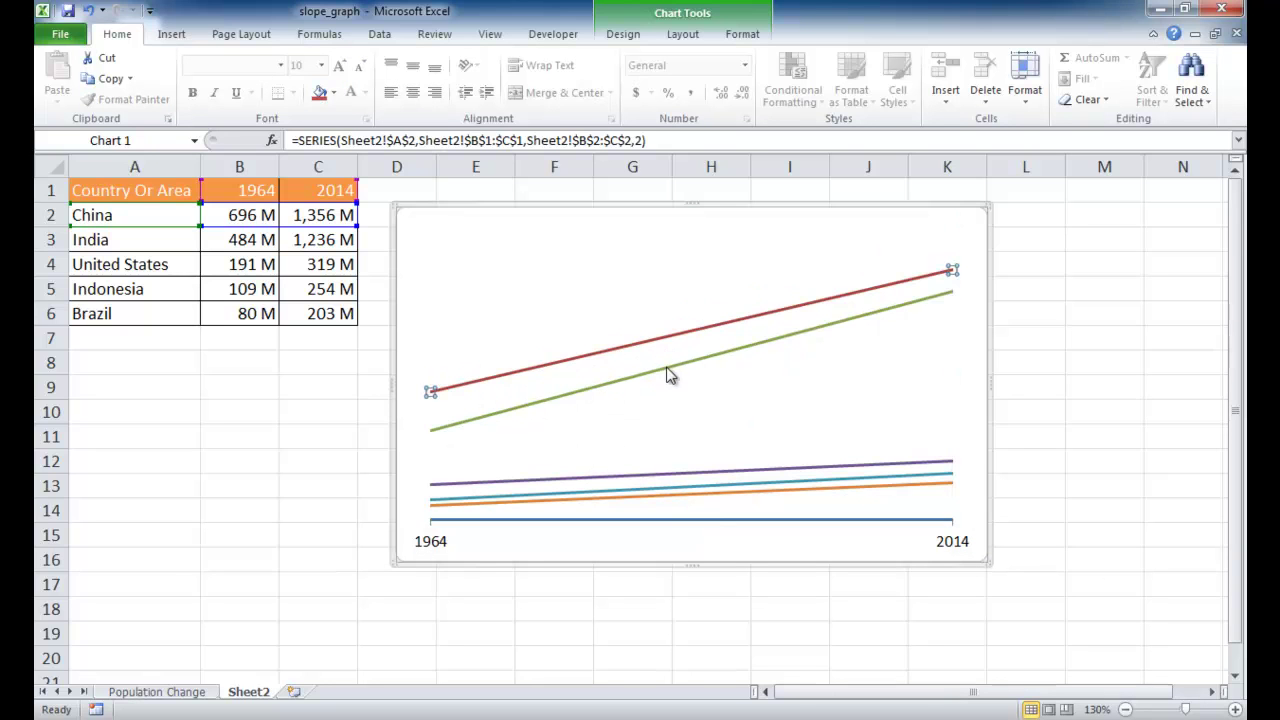
click(669, 370)
click(660, 477)
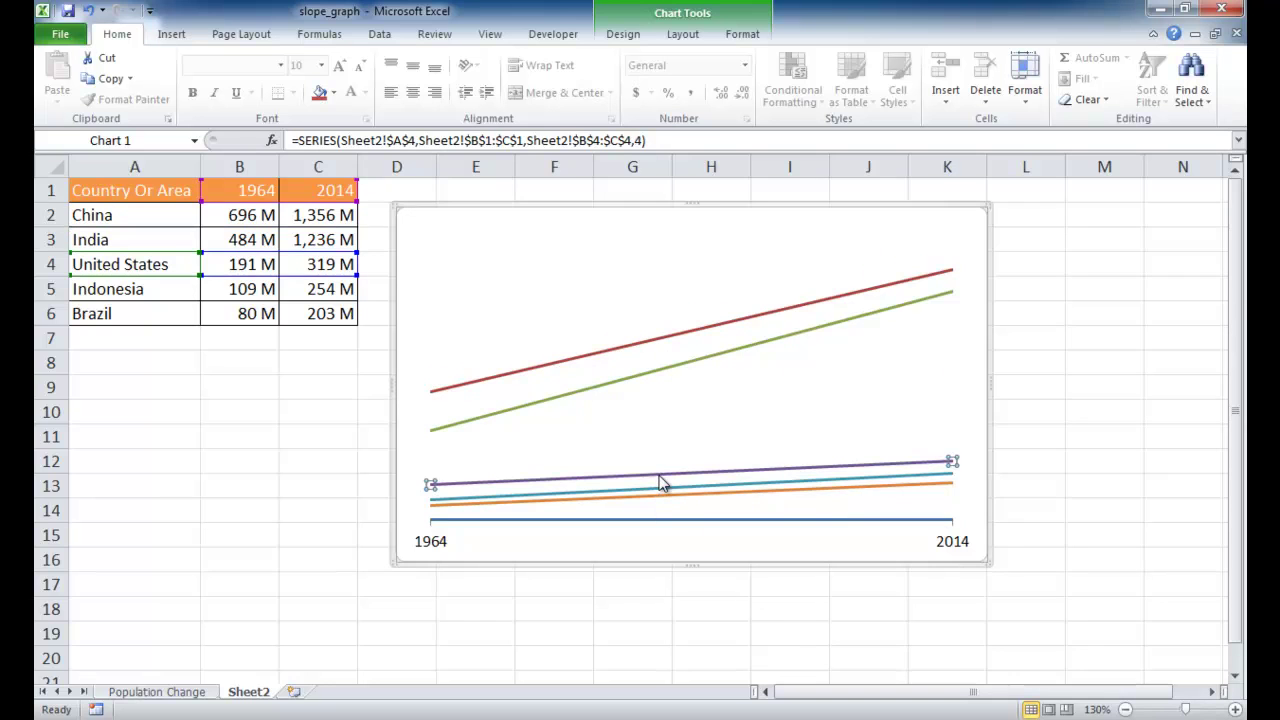
click(646, 347)
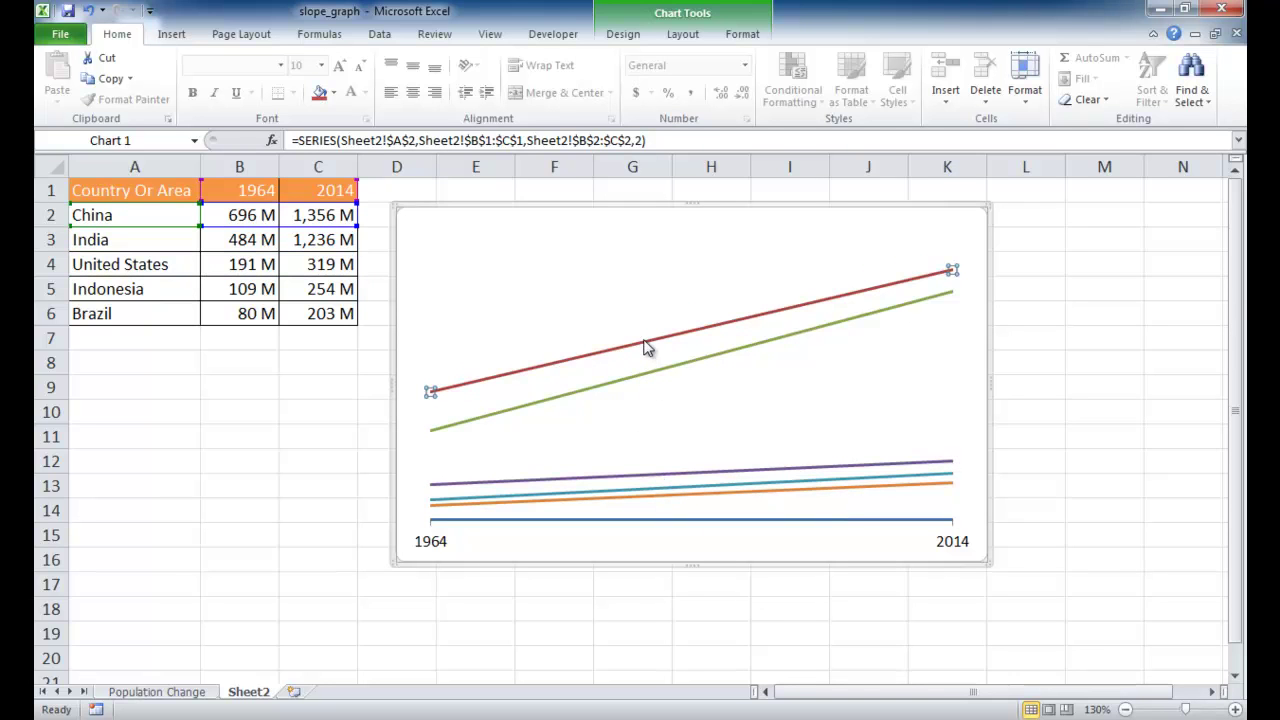
right_click(646, 347)
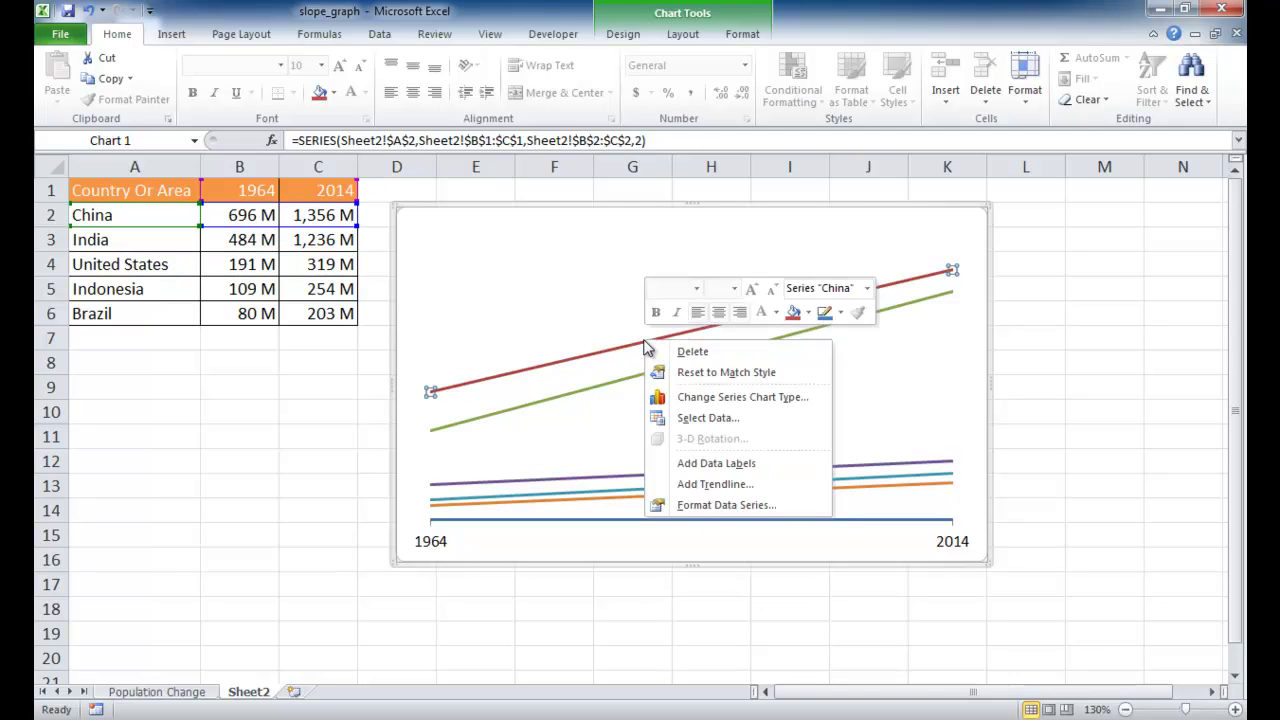
click(726, 464)
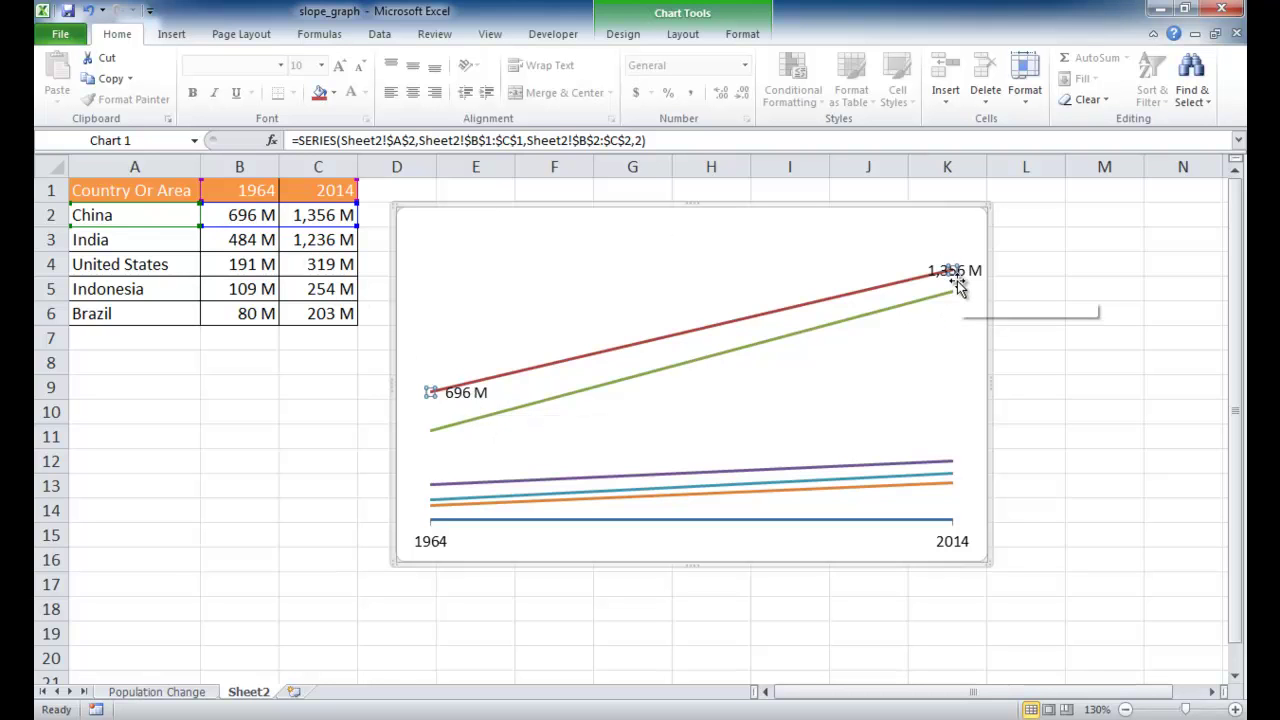
click(599, 389)
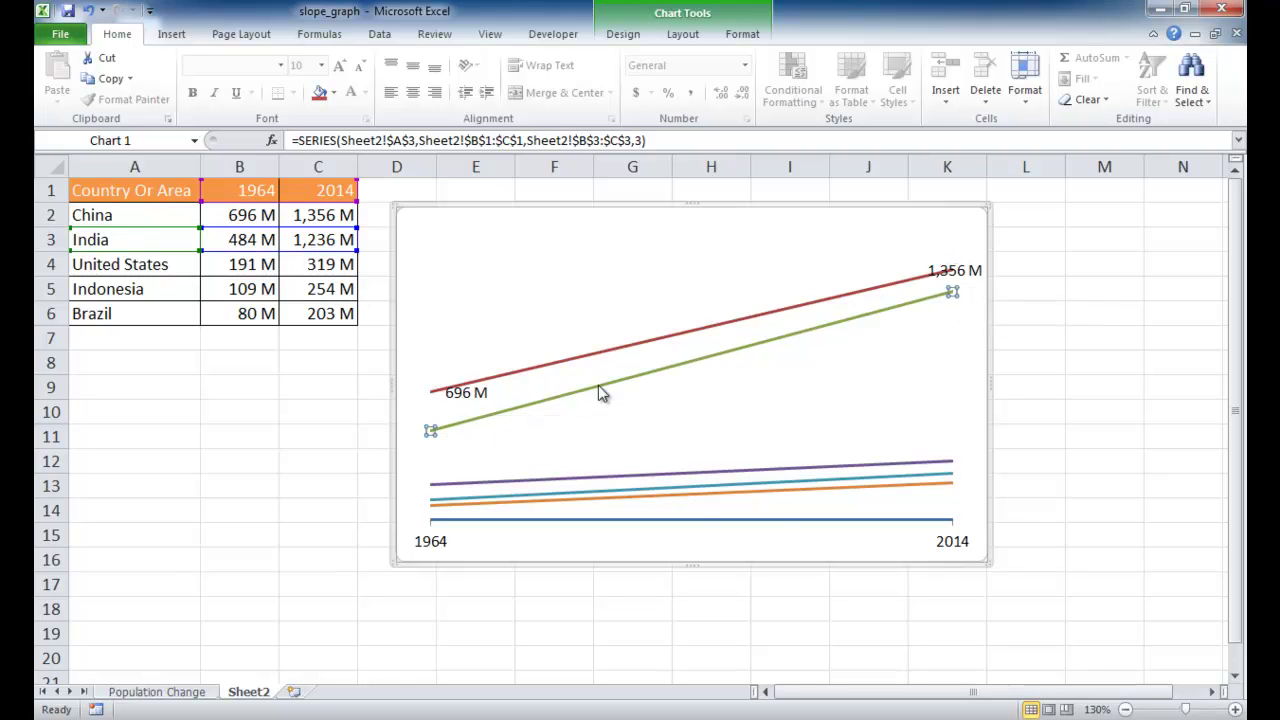
right_click(599, 392)
click(664, 508)
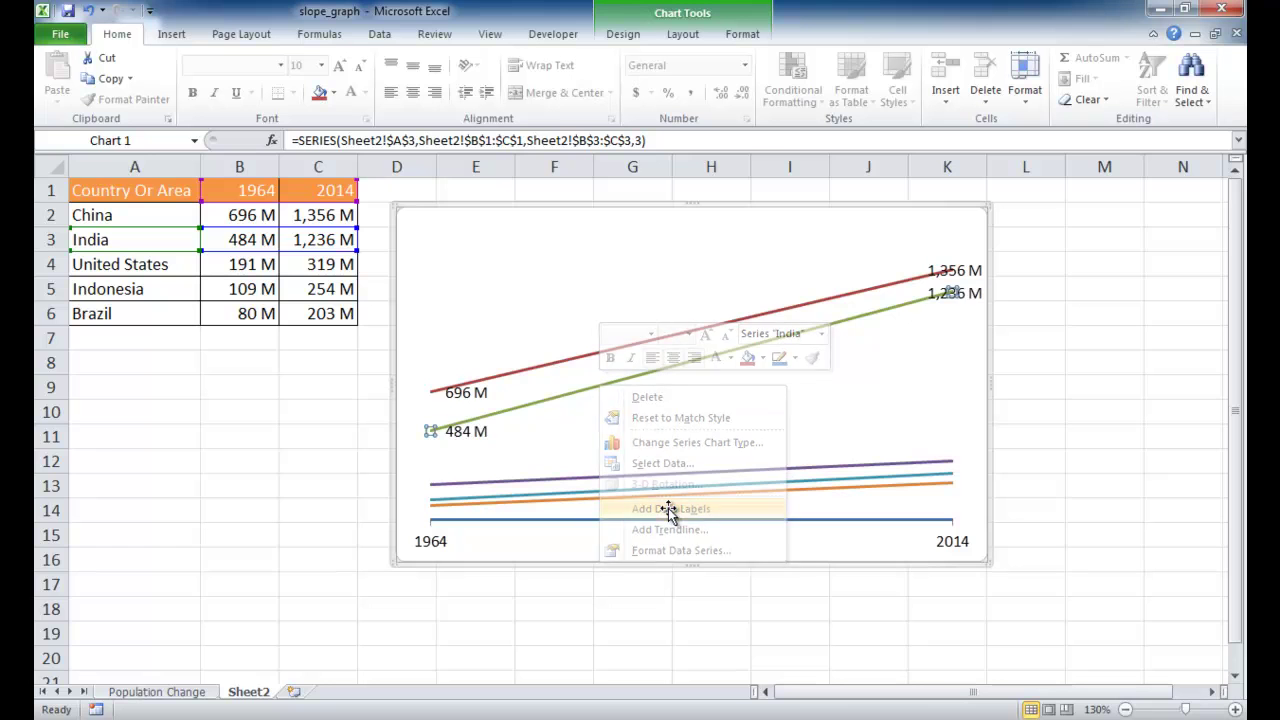
- Add data labels to the United States, Indonesia and Brazil lines
click(657, 475)
right_click(658, 472)
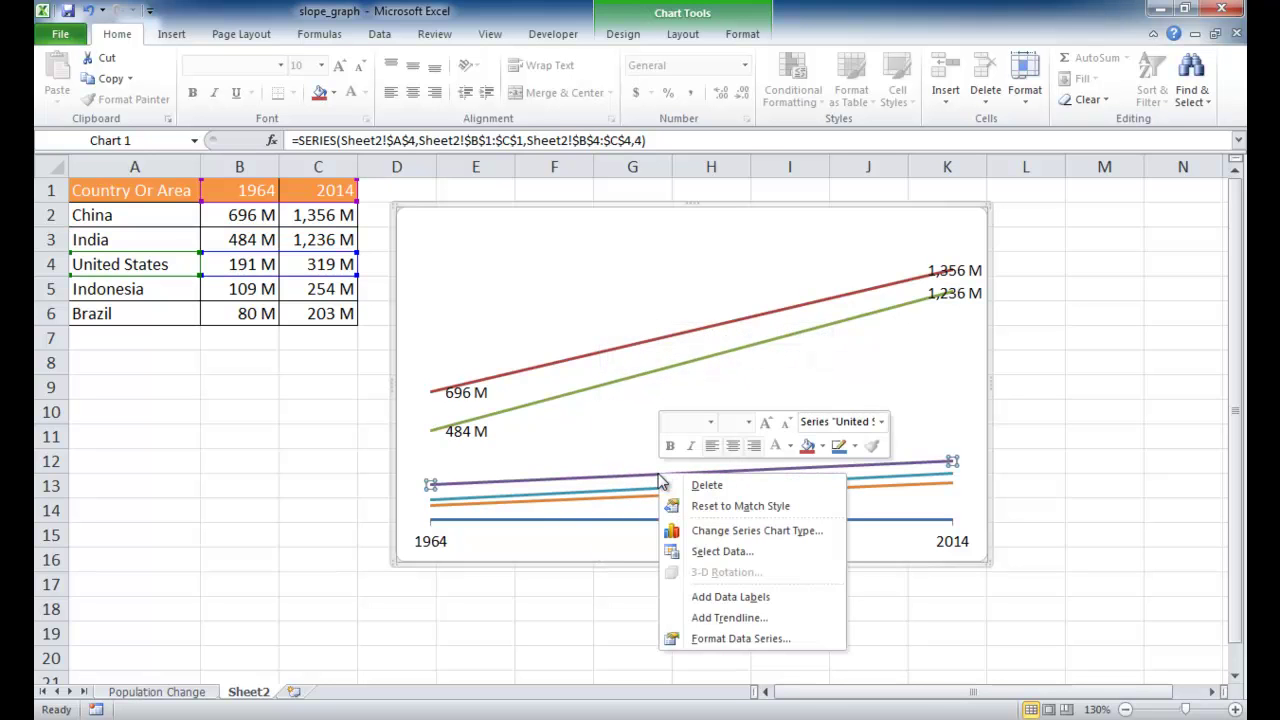
click(730, 597)
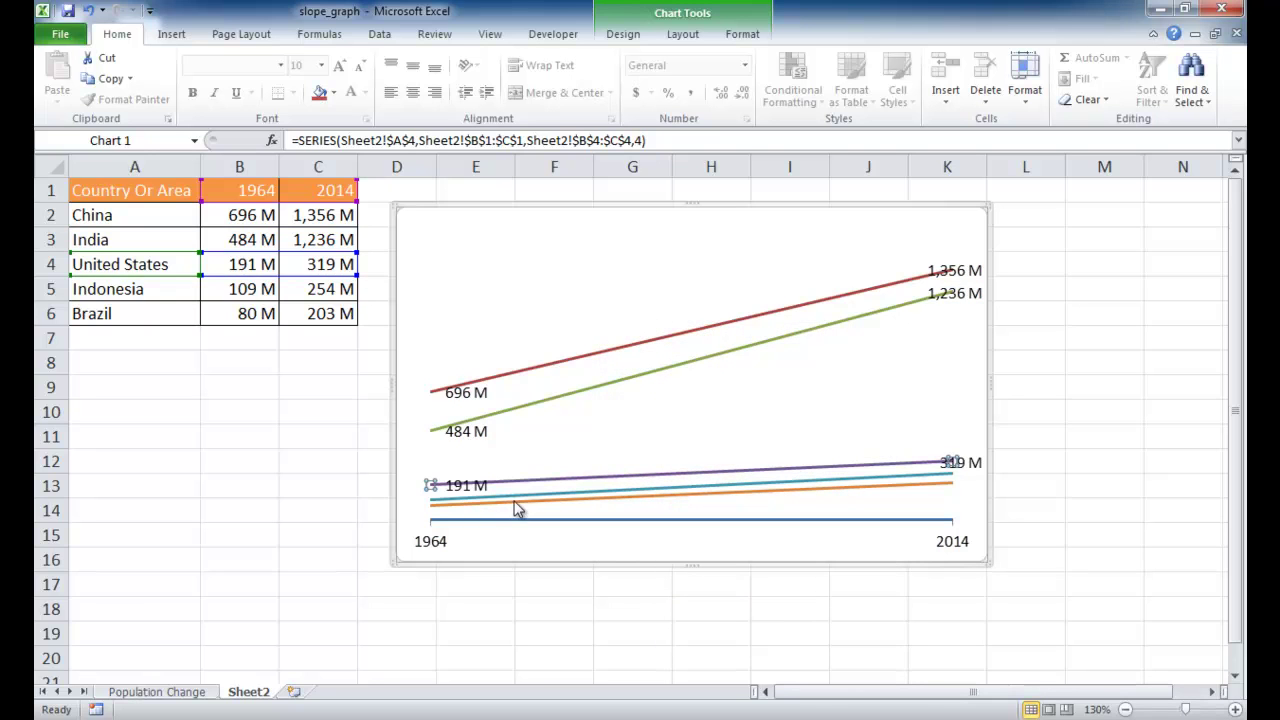
click(522, 502)
right_click(522, 502)
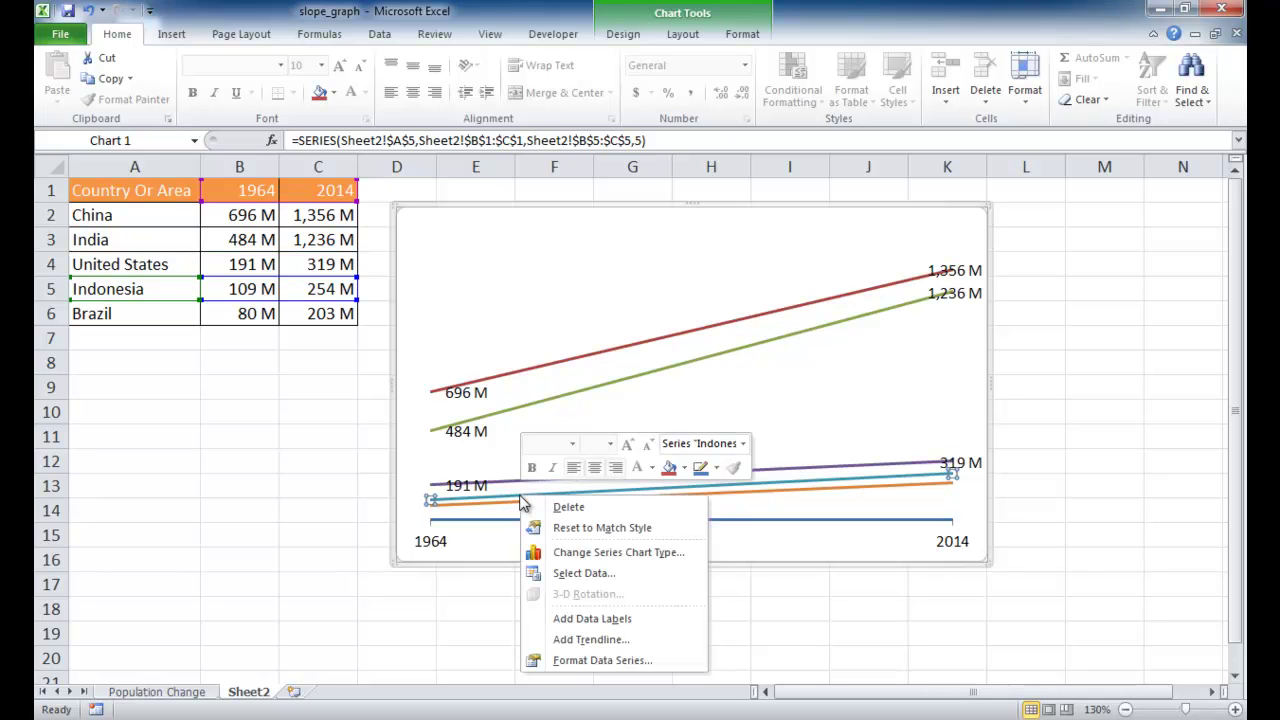
click(618, 619)
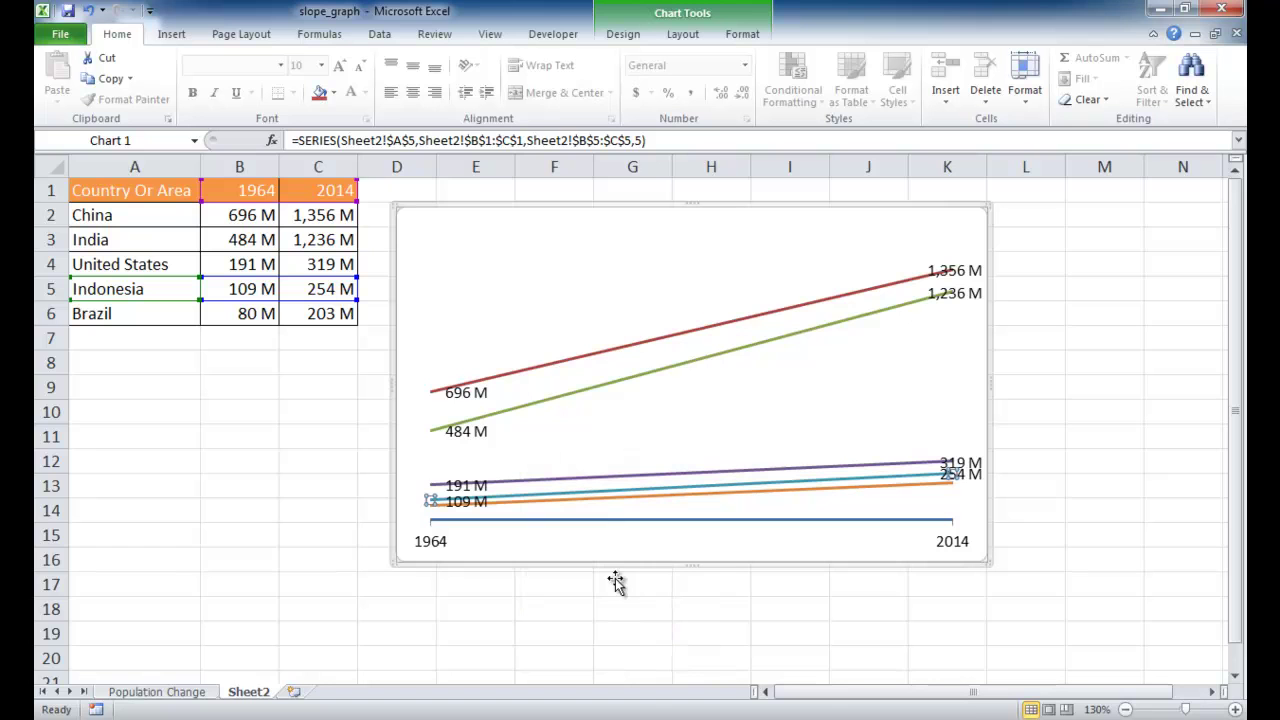
click(602, 526)
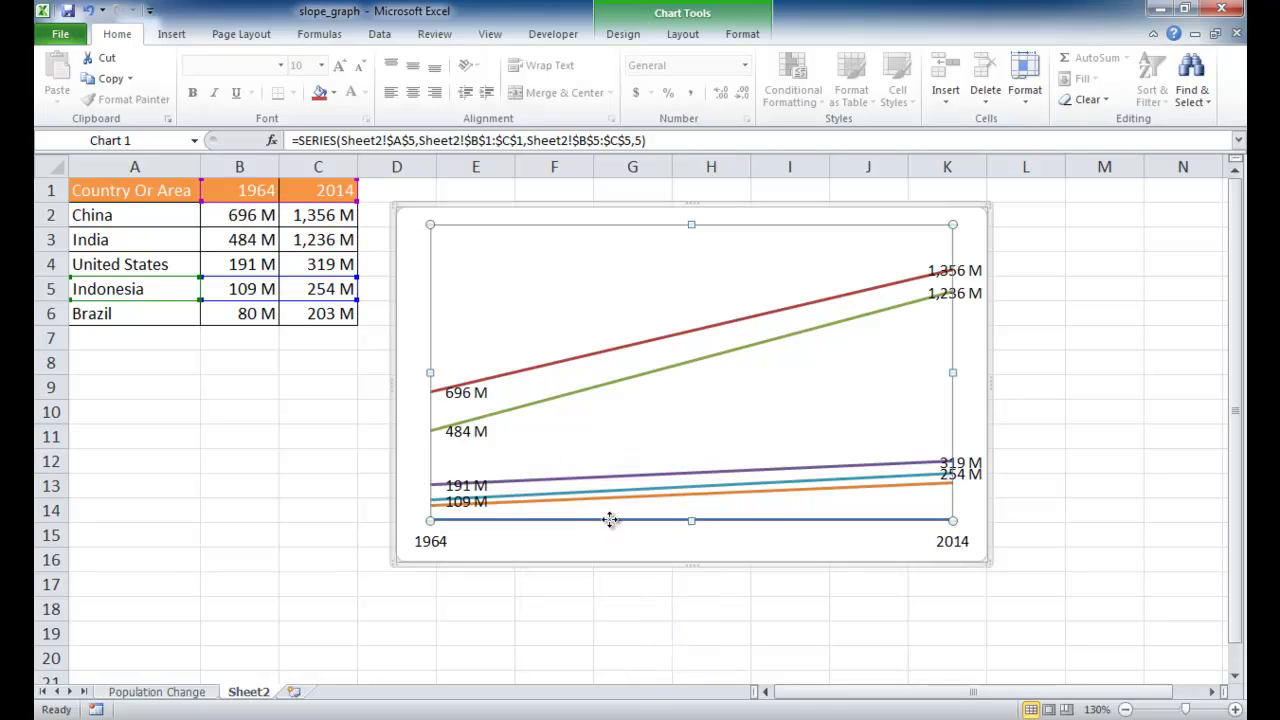
click(777, 521)
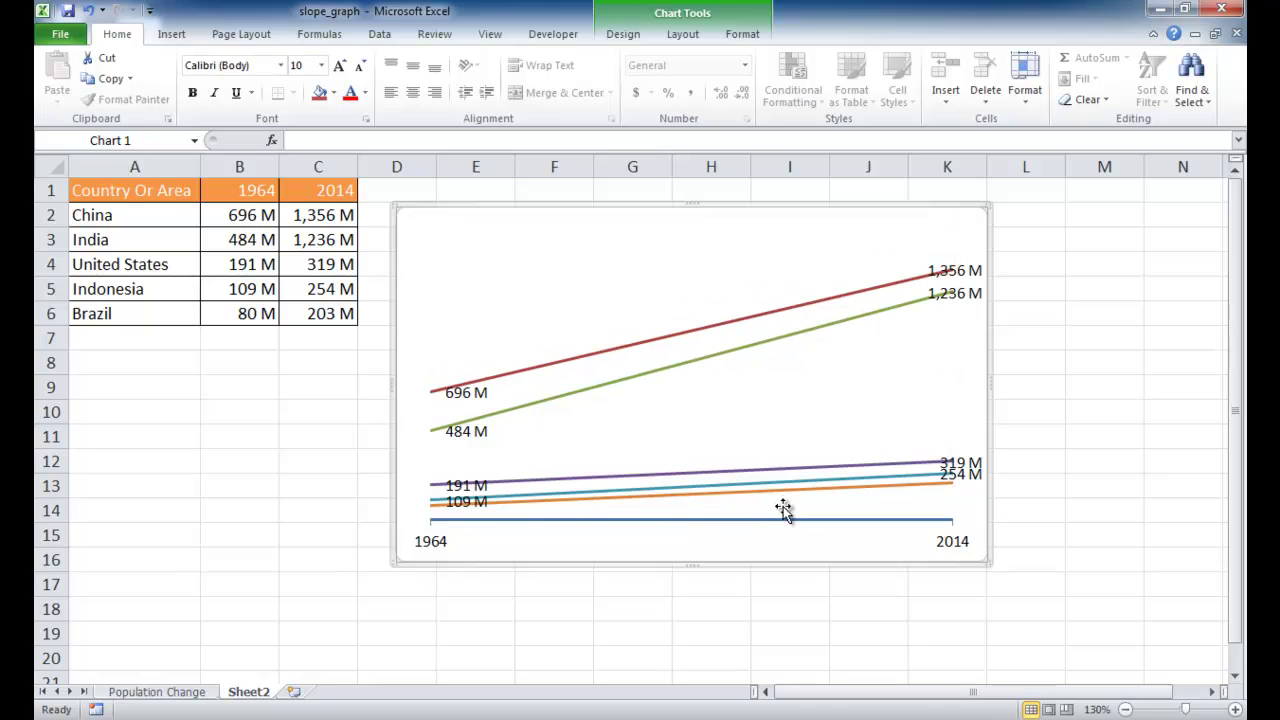
click(766, 491)
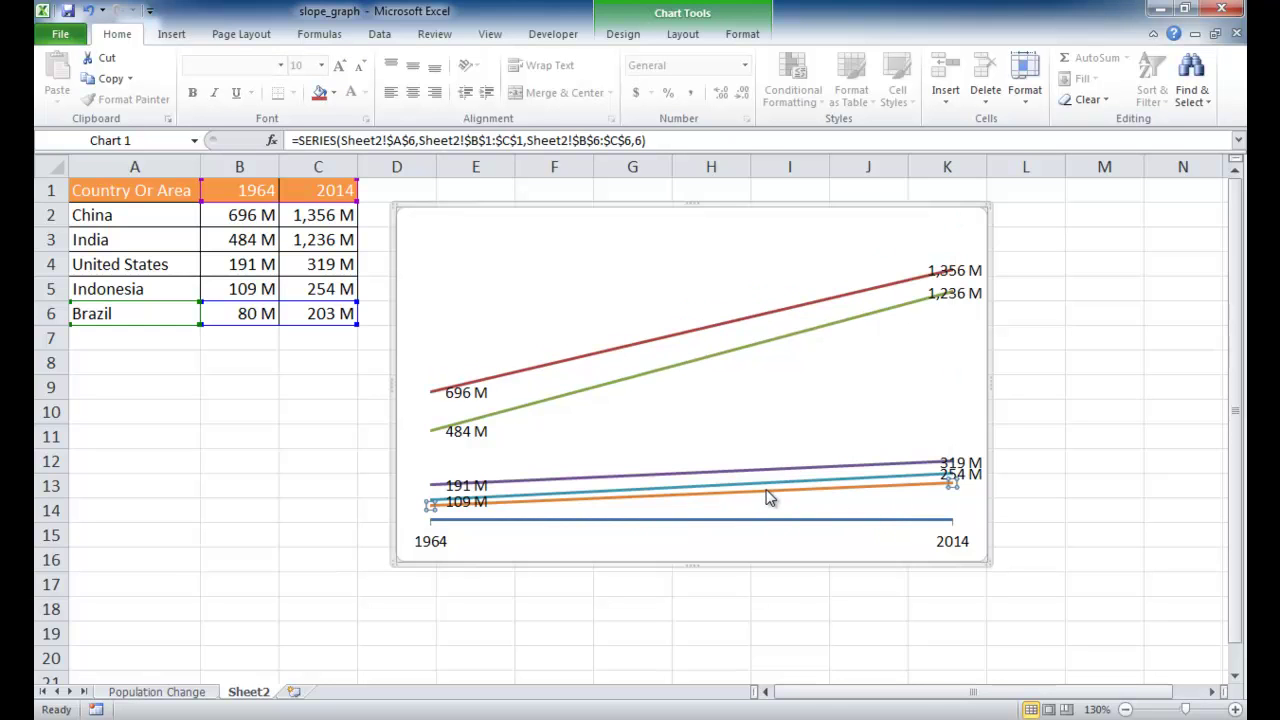
right_click(769, 497)
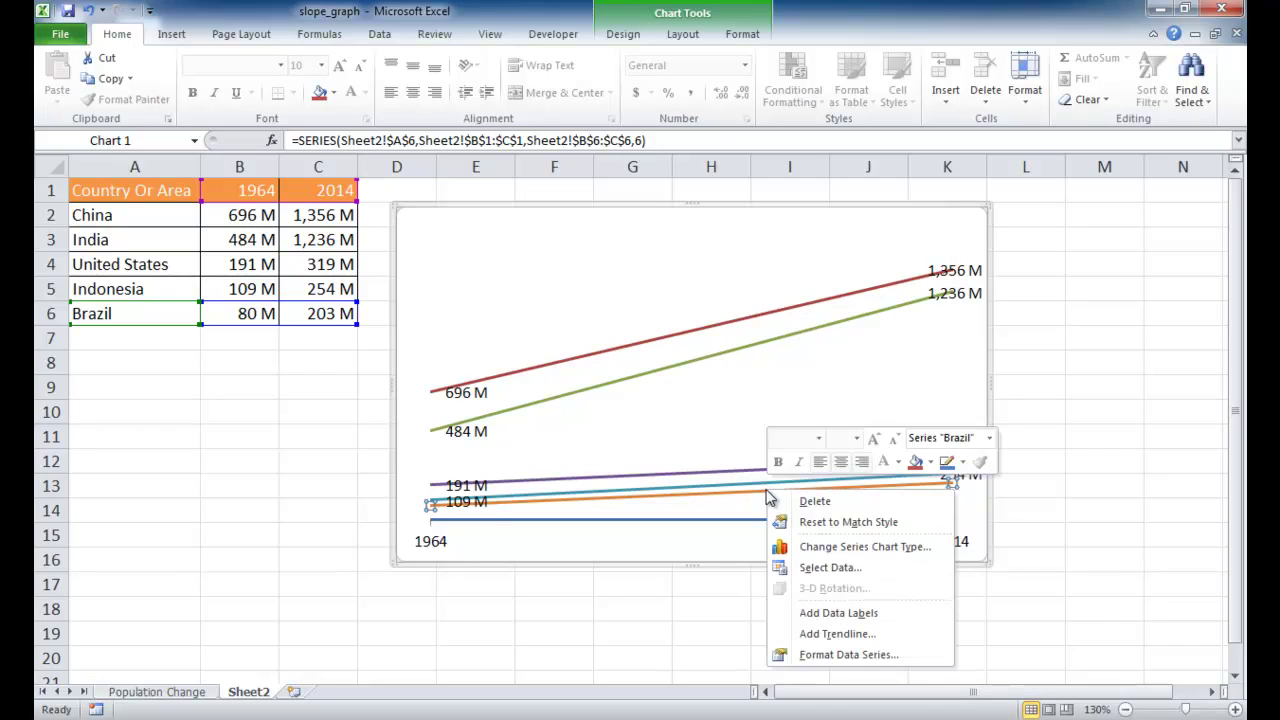
click(820, 613)
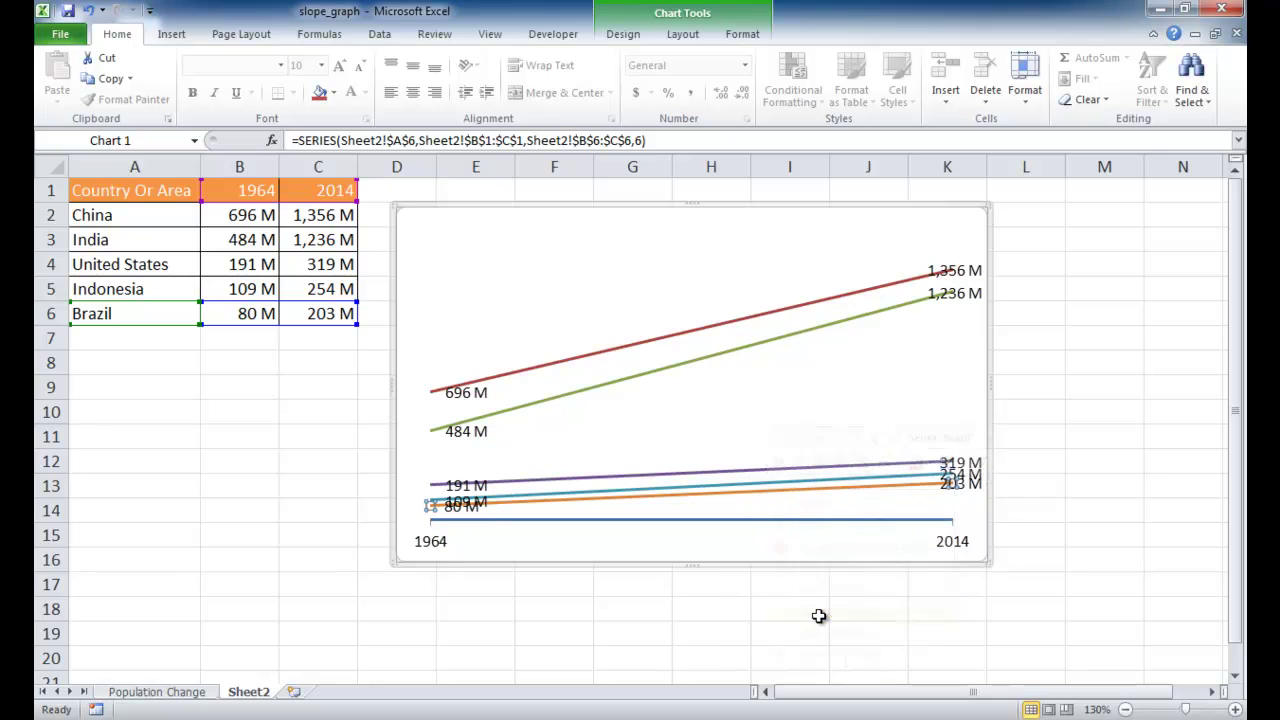
click(641, 361)
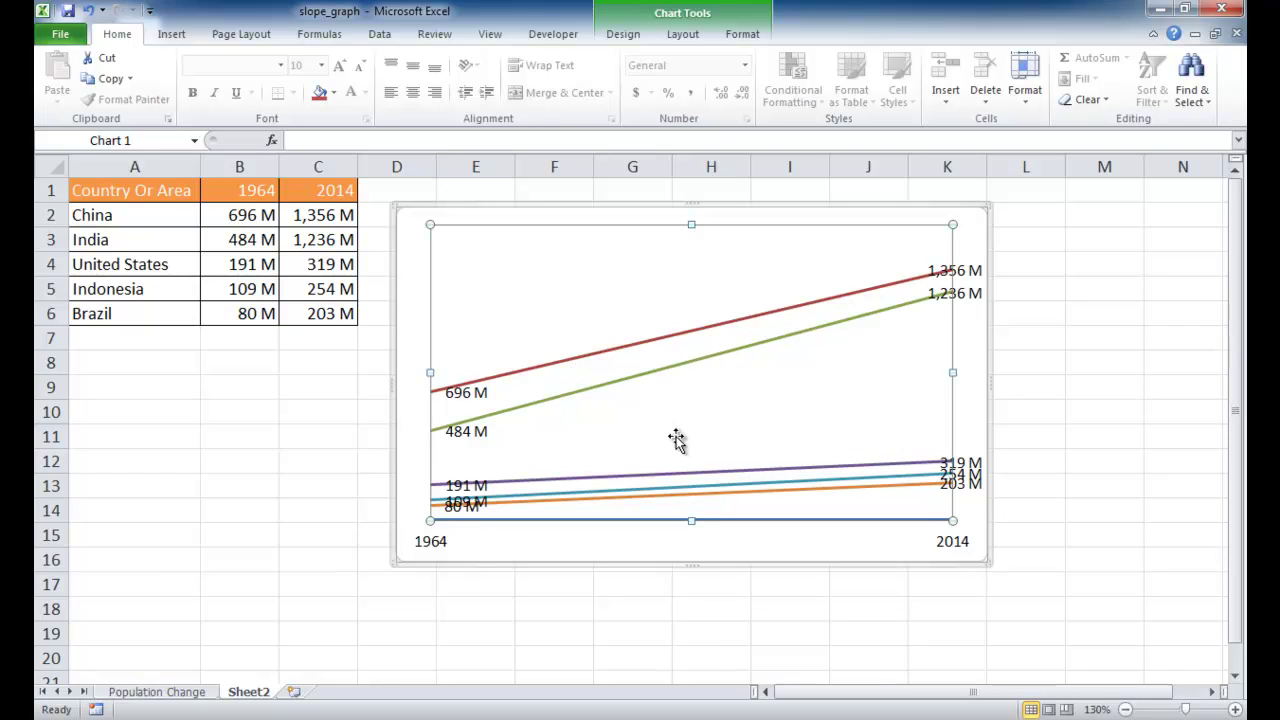
click(699, 504)
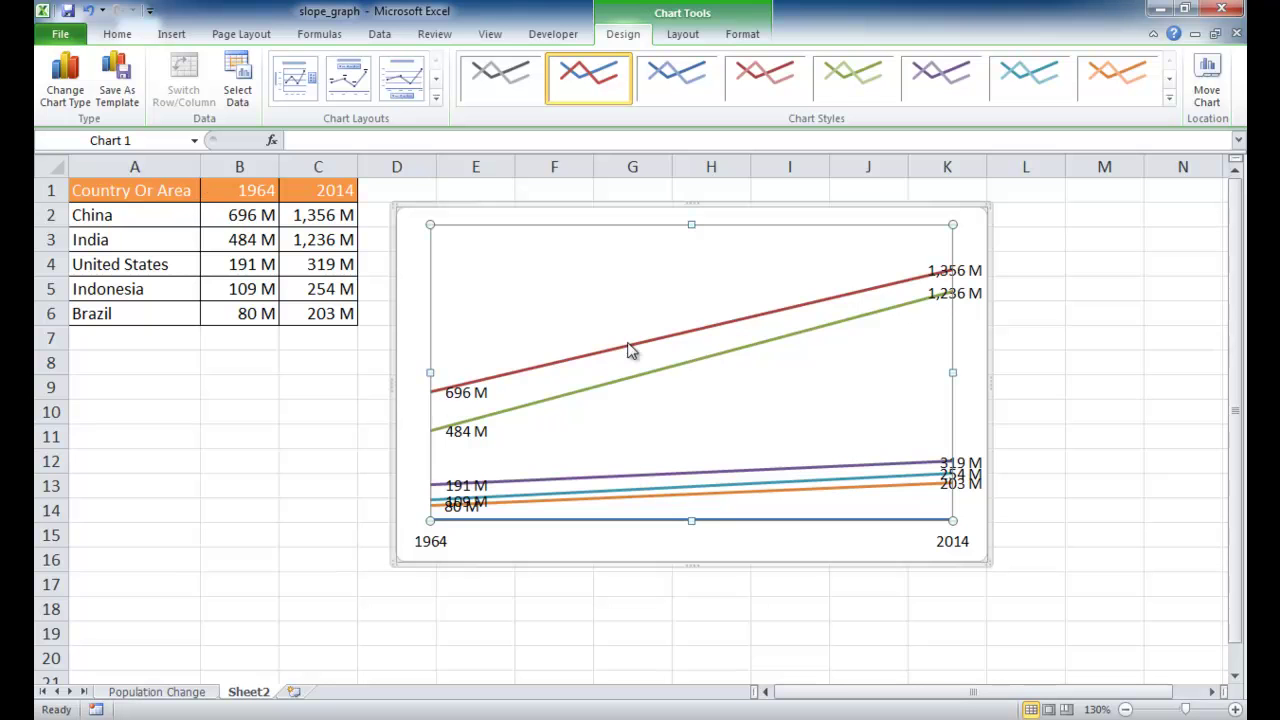
- Remove the Country Or Area series from the chart's data source
click(237, 80)
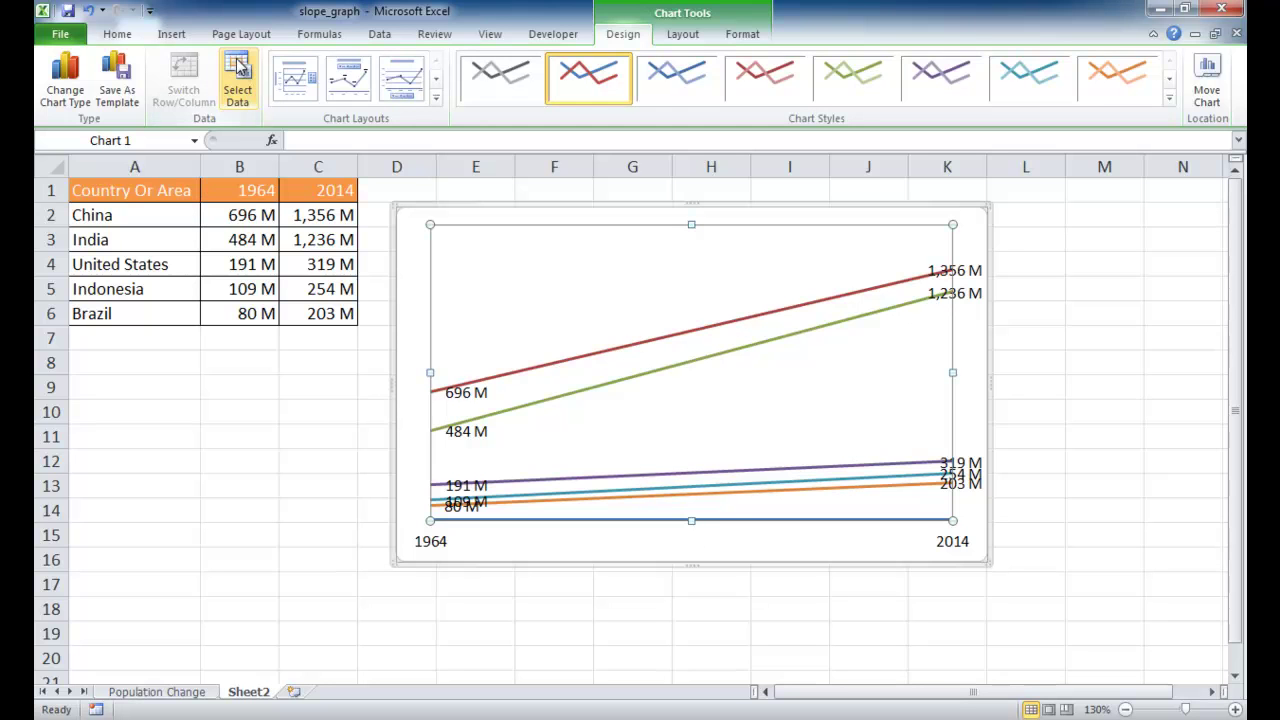
click(707, 474)
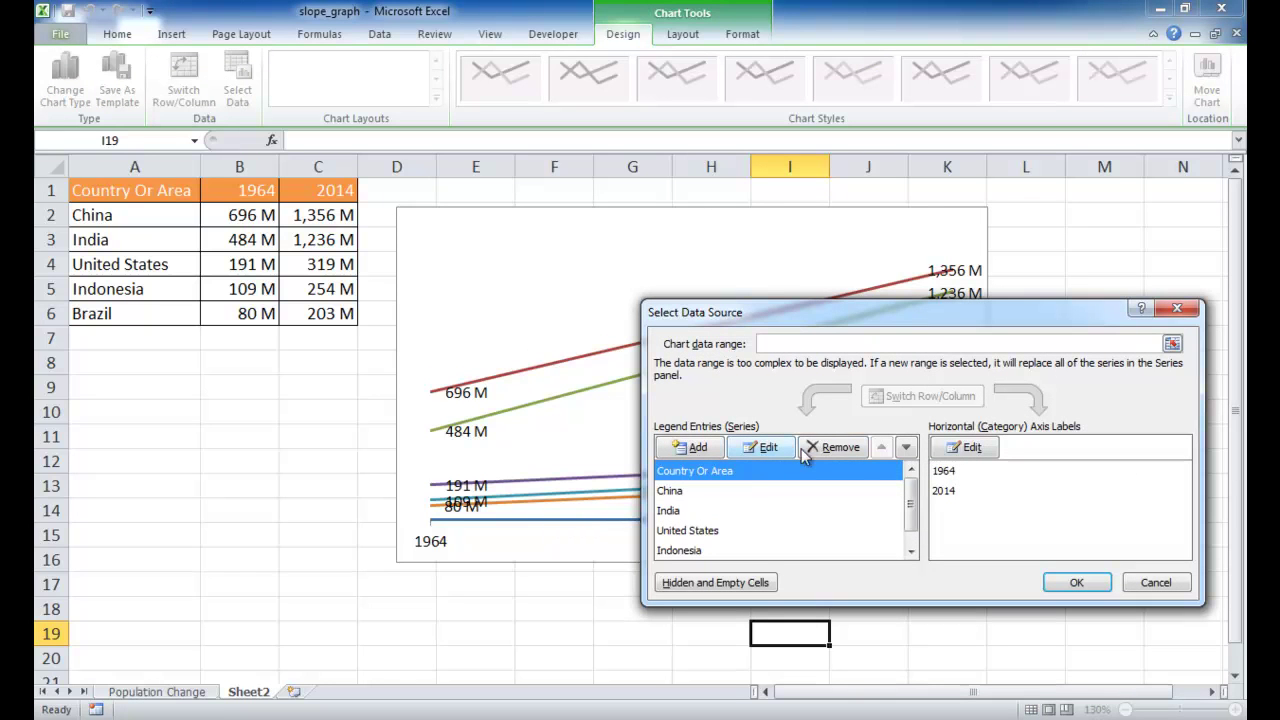
click(833, 447)
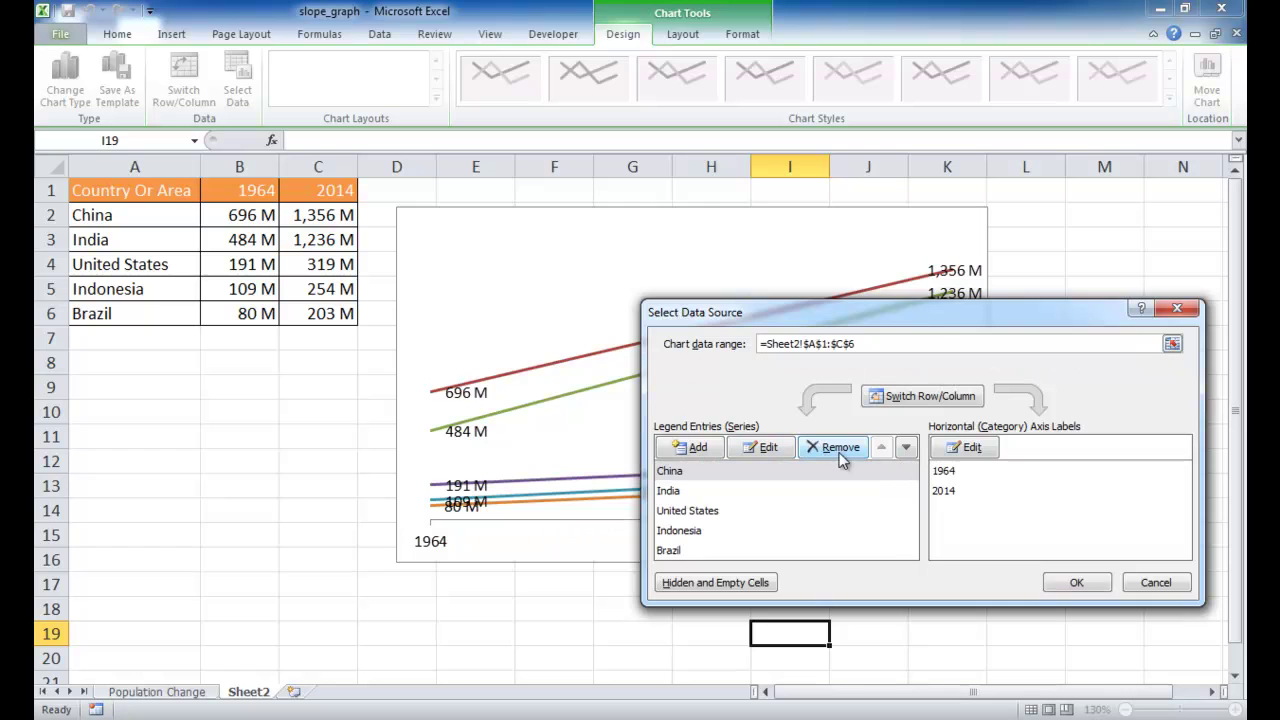
click(1076, 583)
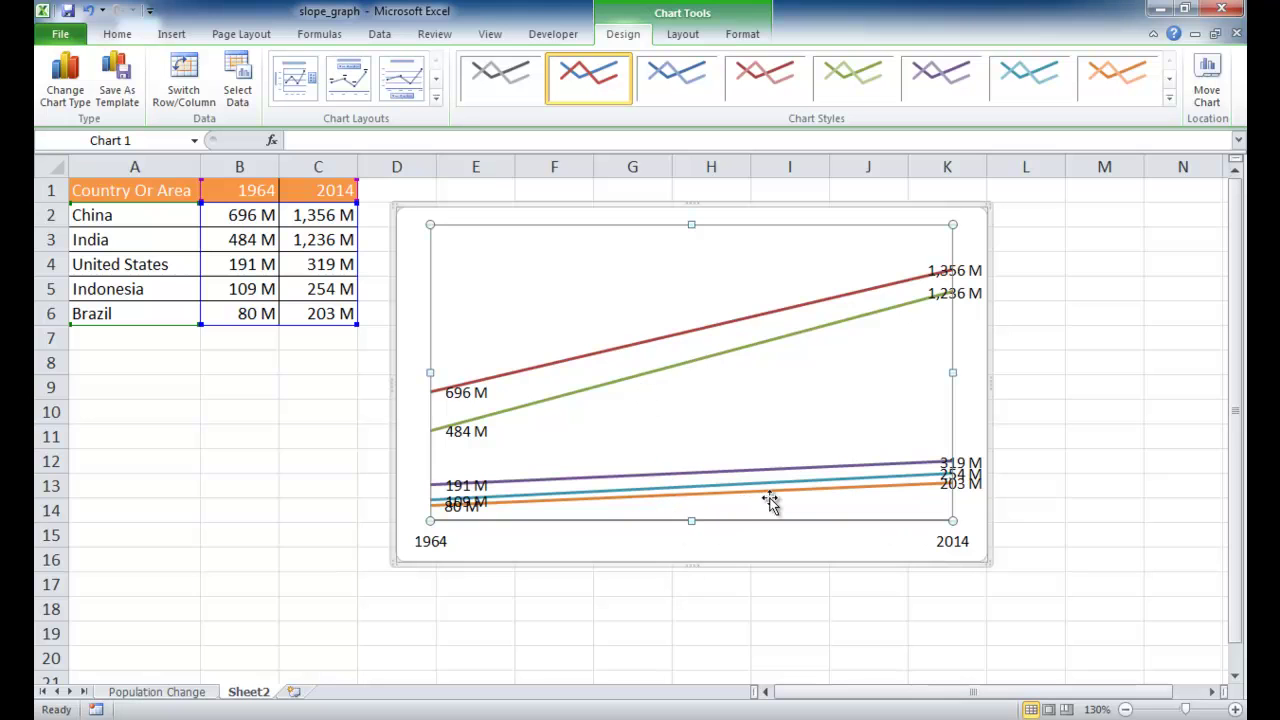
- Tick Series Name for China's data labels so they read 'China, 696 M' and 'China, 1,356 M'
click(471, 394)
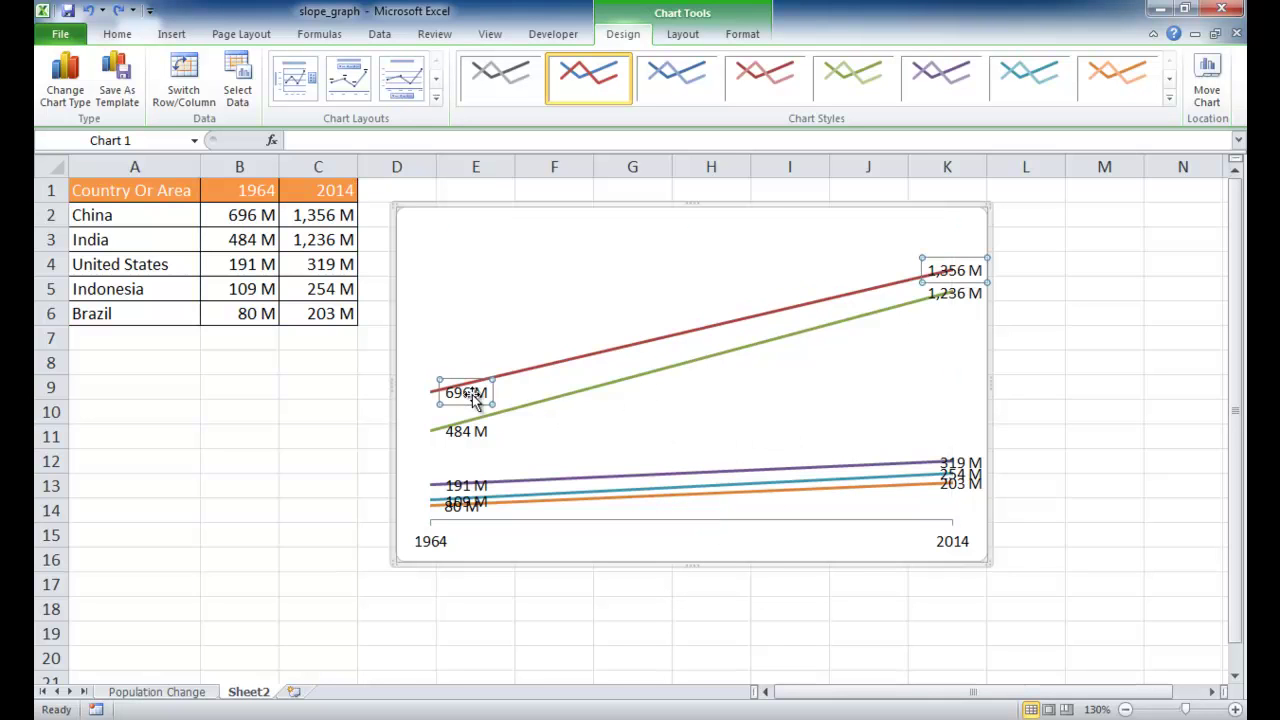
right_click(472, 394)
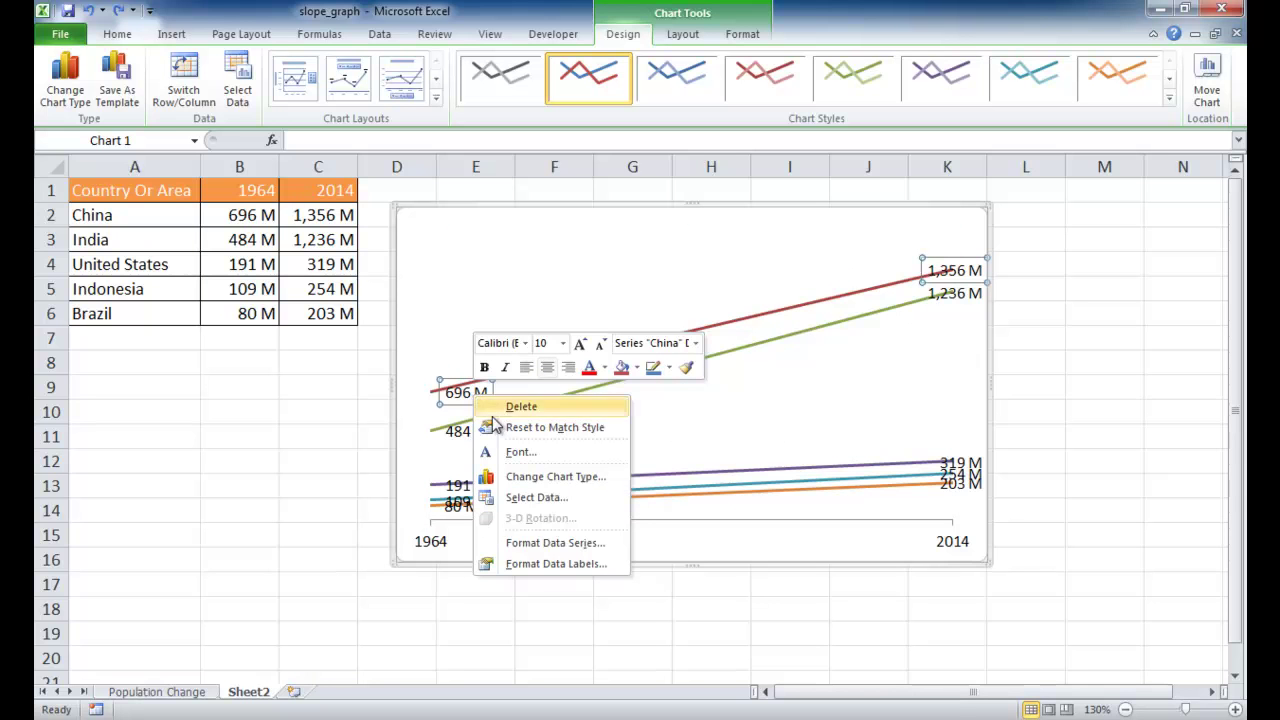
click(556, 564)
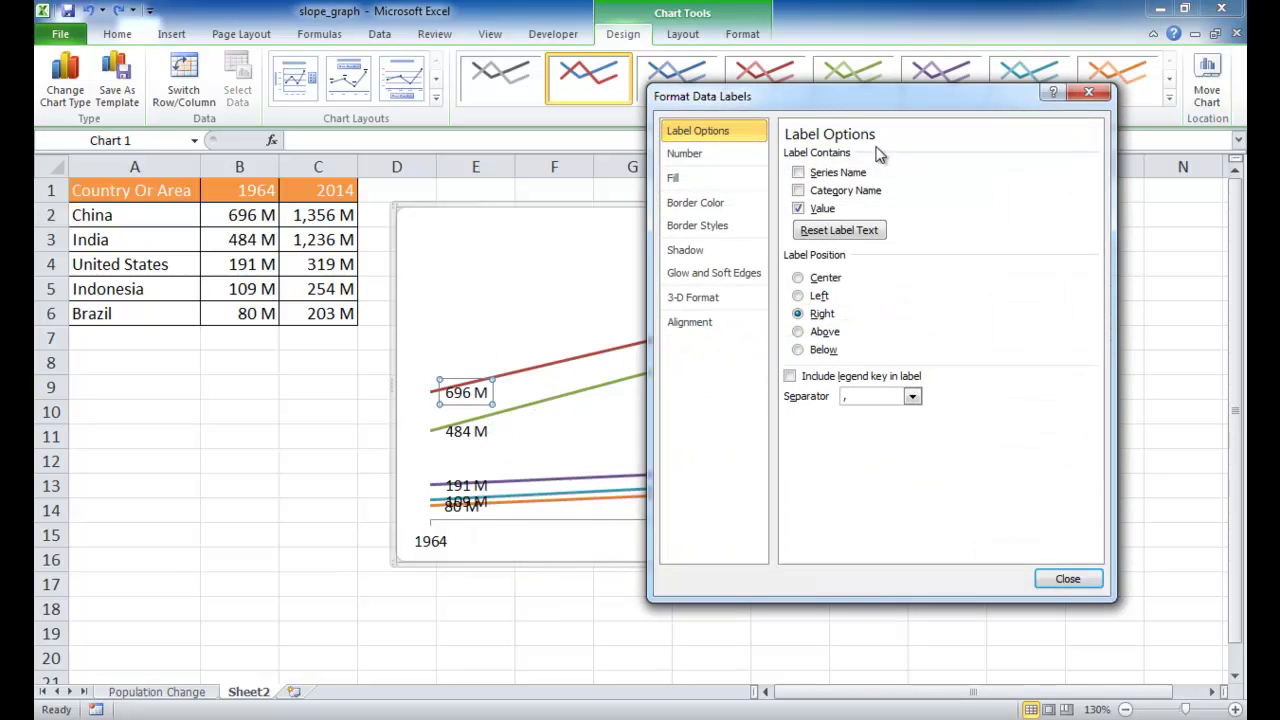
click(798, 173)
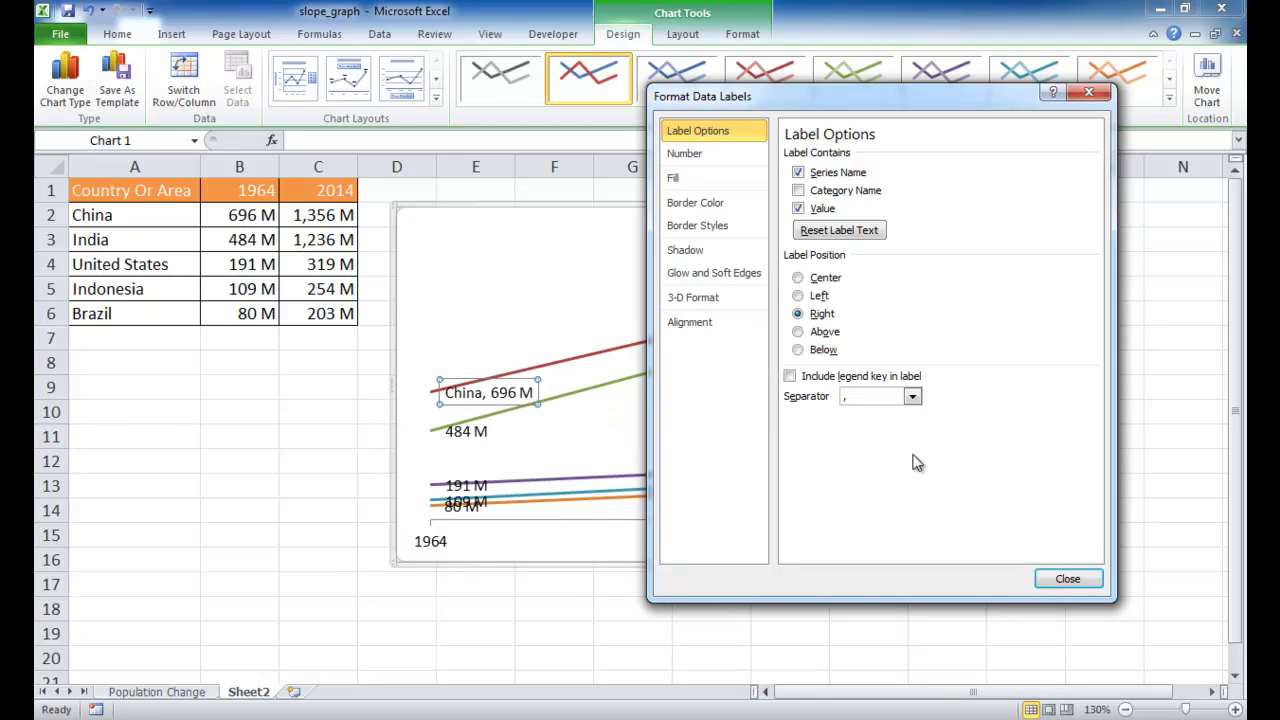
click(1067, 578)
click(466, 431)
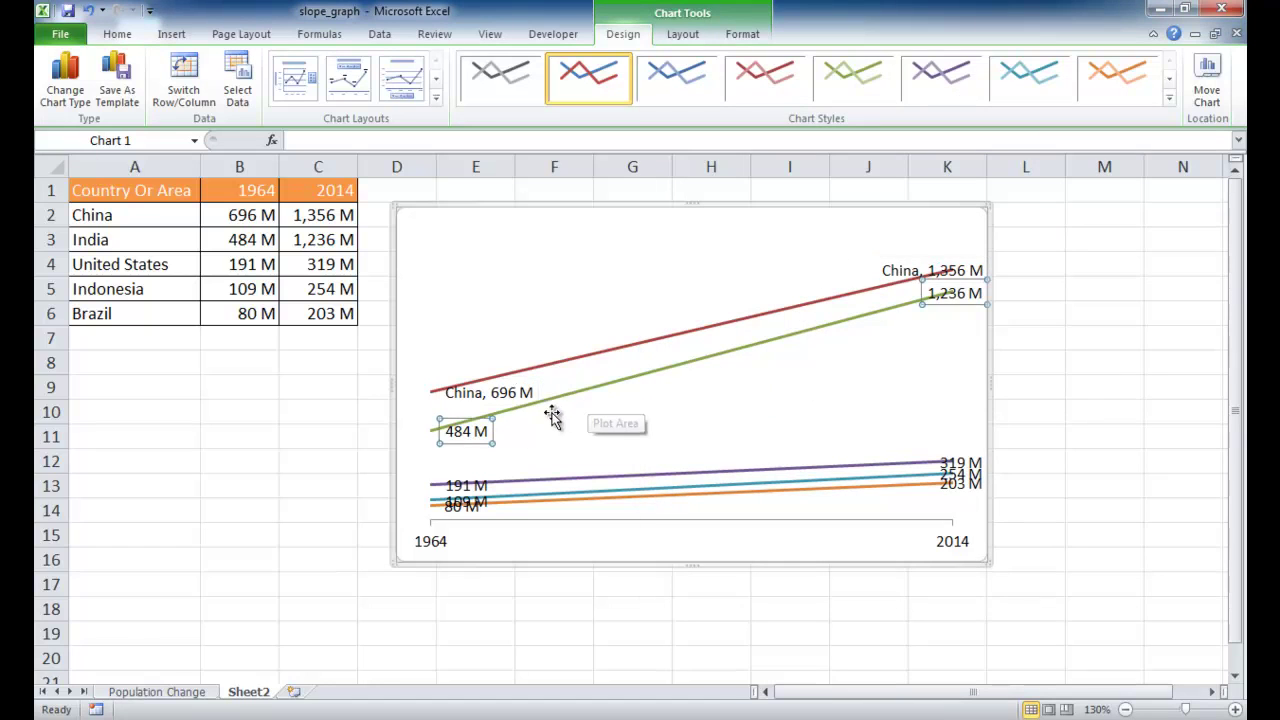
- Add the country name to India's labels and to Indonesia's 1964 label (109 M)
right_click(482, 441)
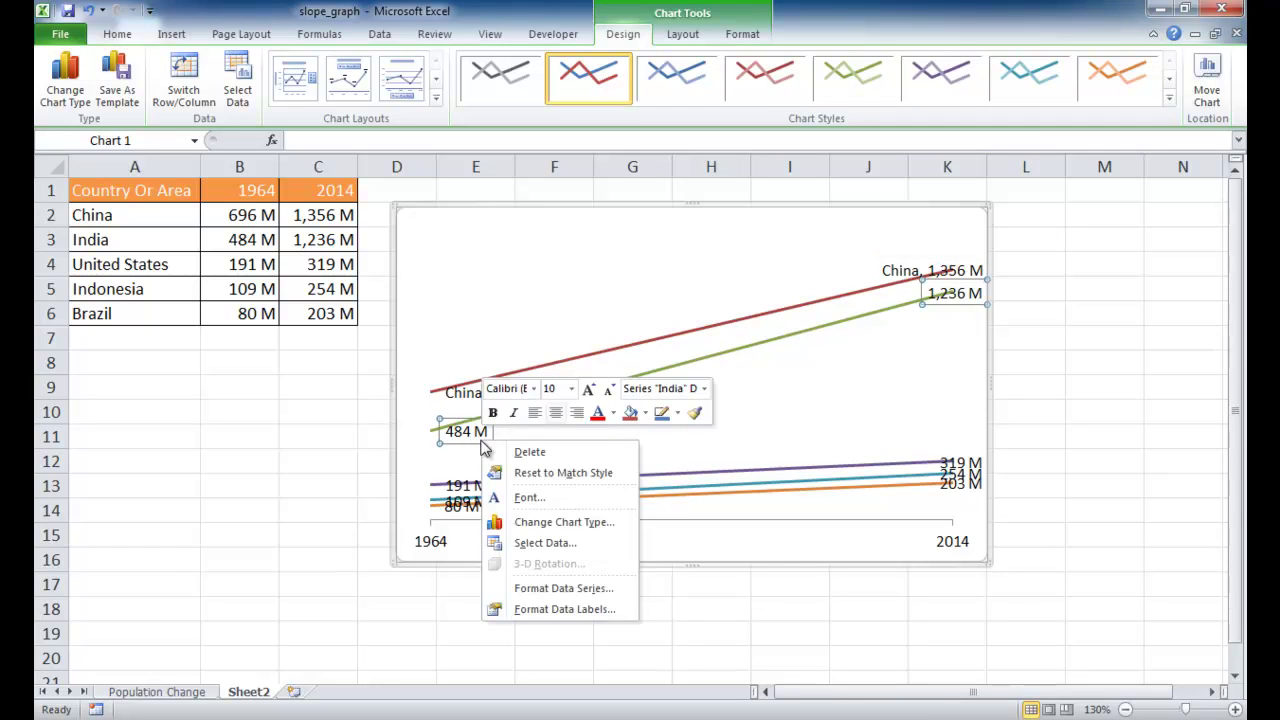
click(549, 607)
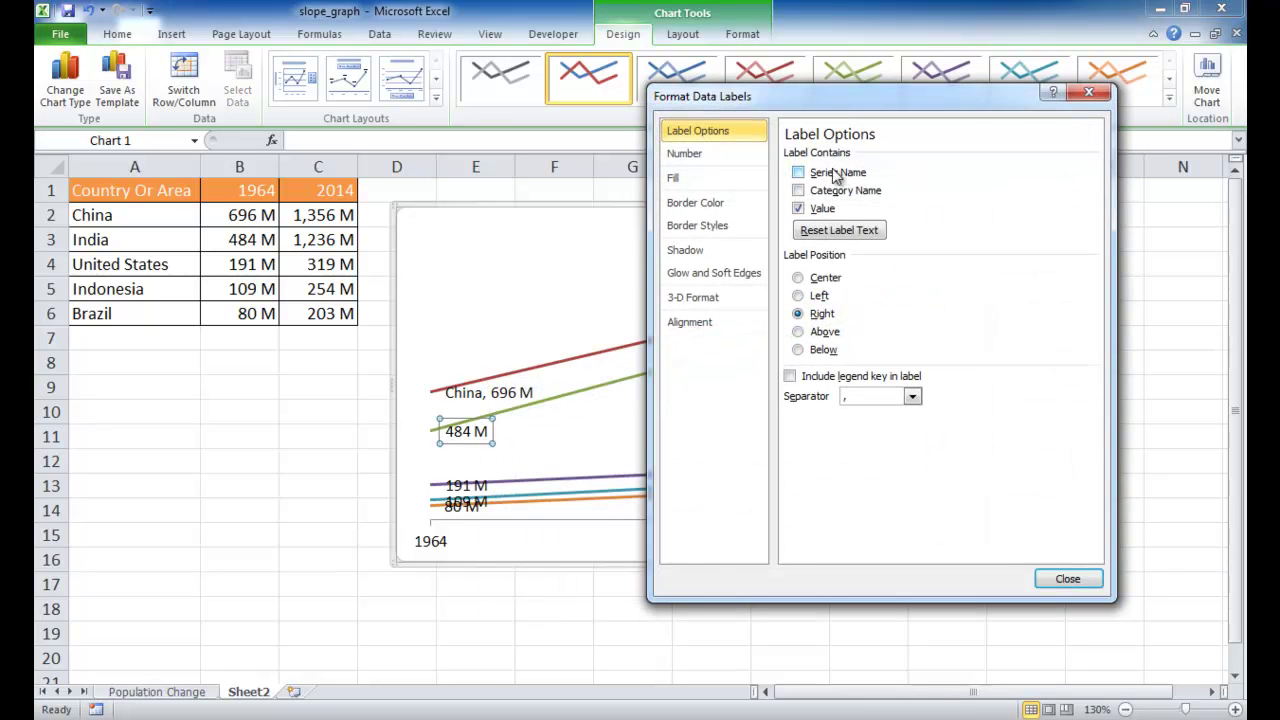
click(832, 170)
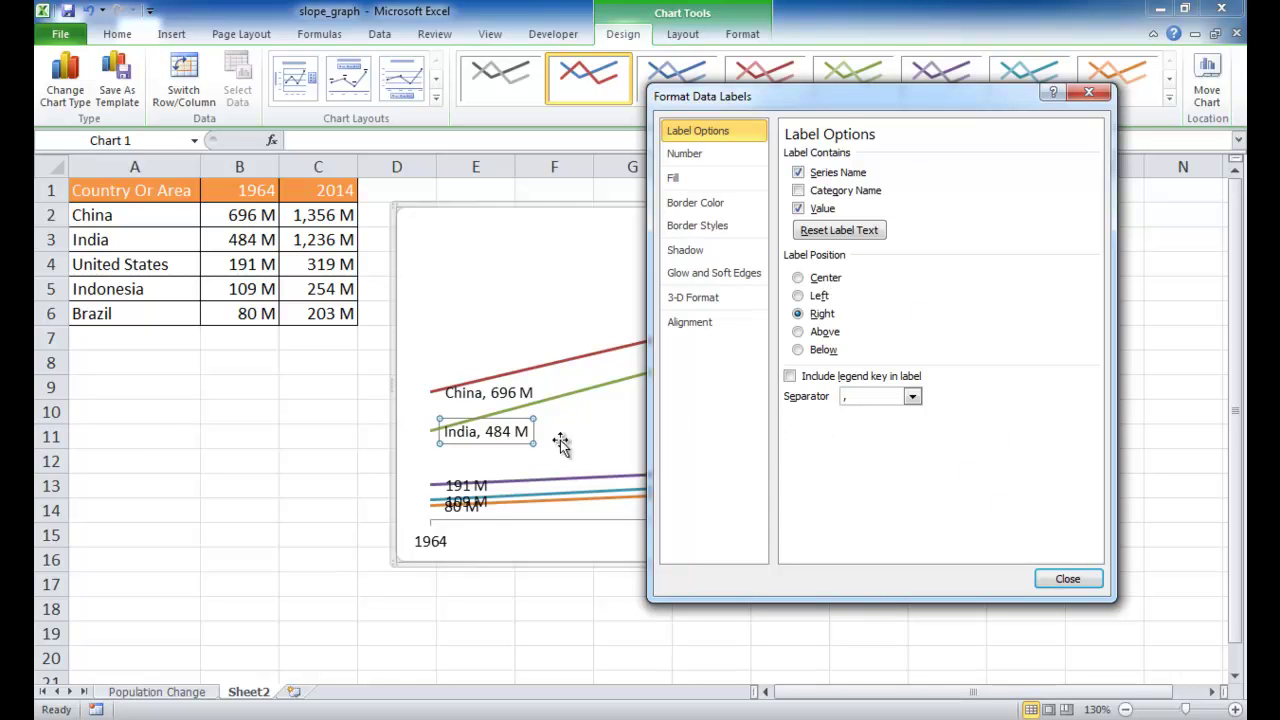
click(476, 503)
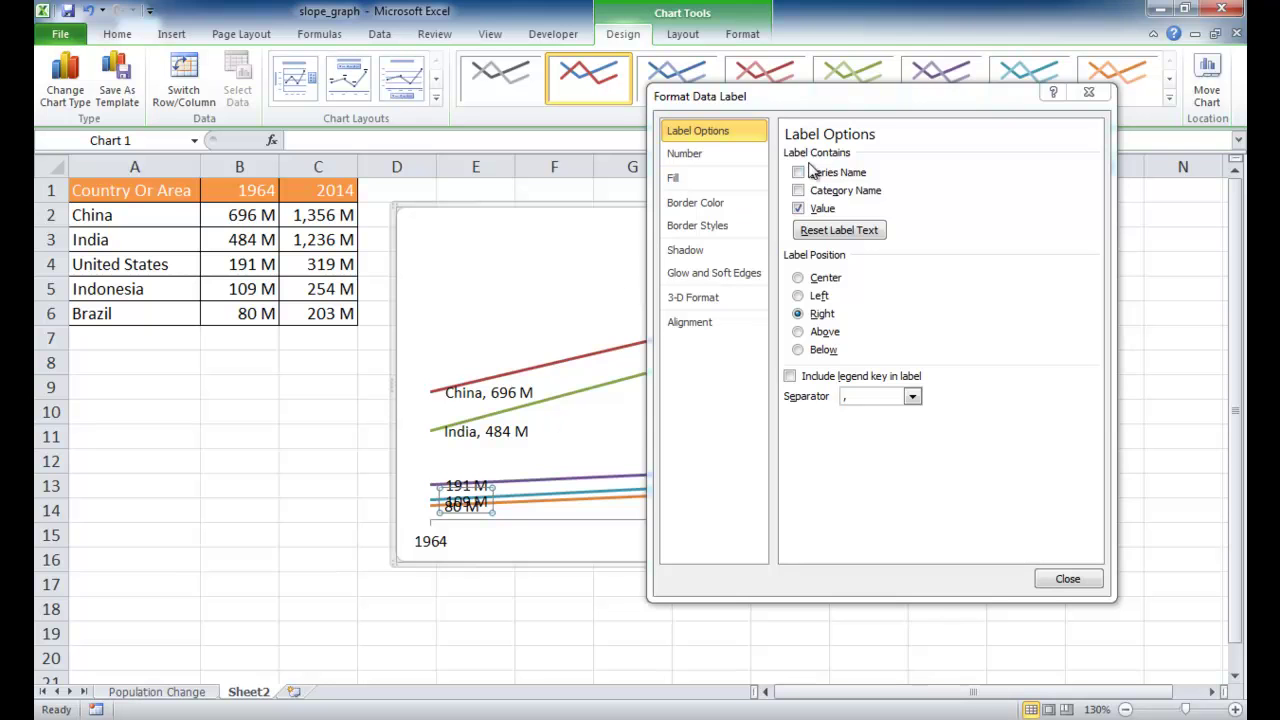
click(812, 172)
- Add the country name to the United States 319 M and Brazil 203 M labels
drag(860, 105, 496, 59)
click(952, 463)
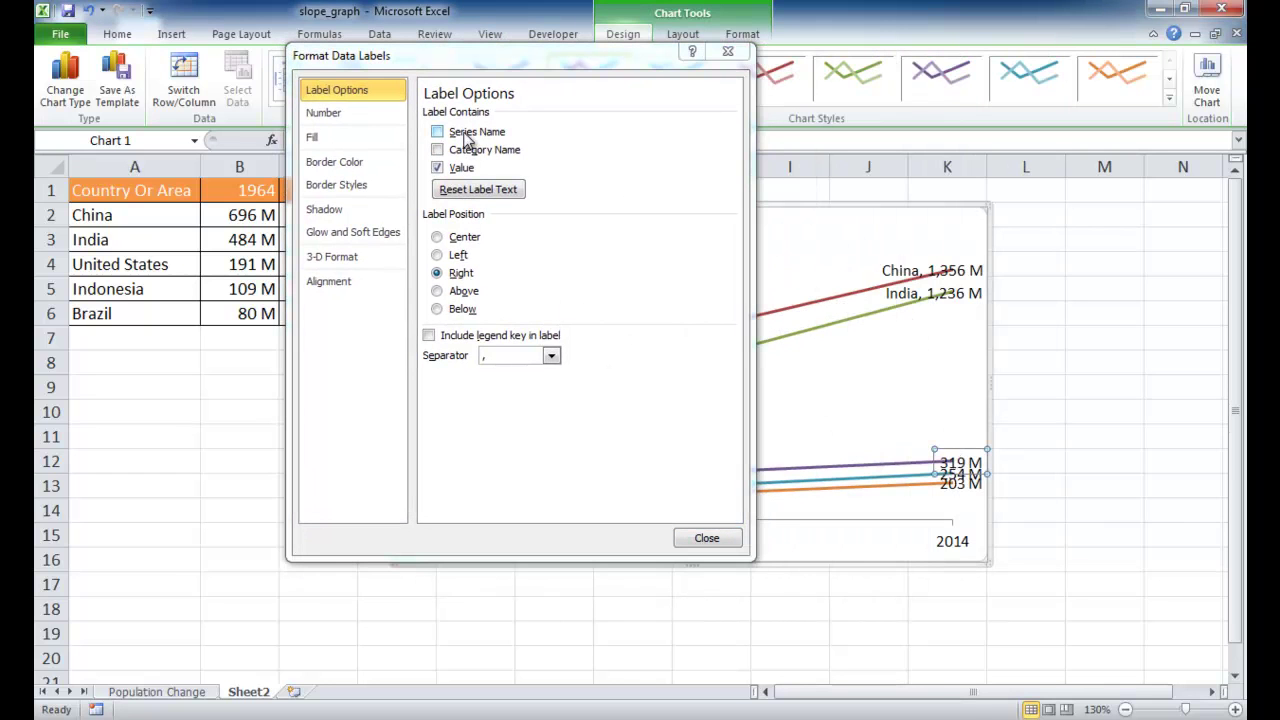
click(438, 132)
click(965, 490)
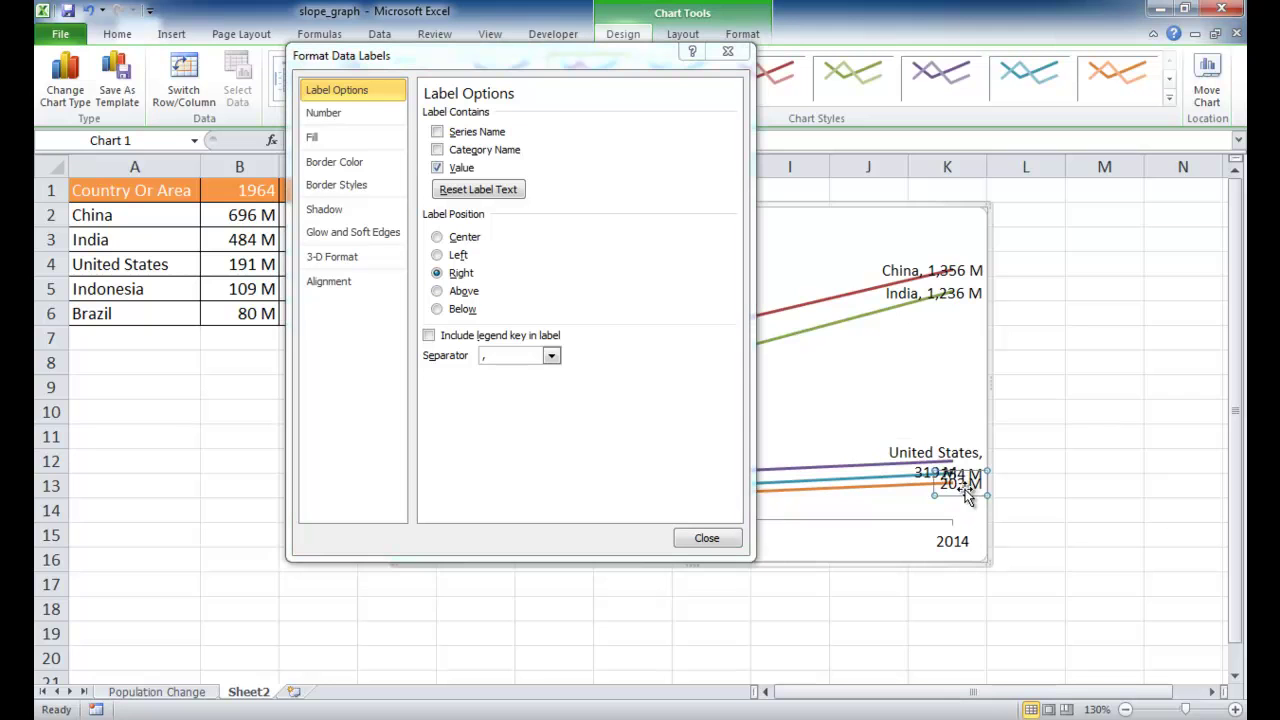
click(437, 131)
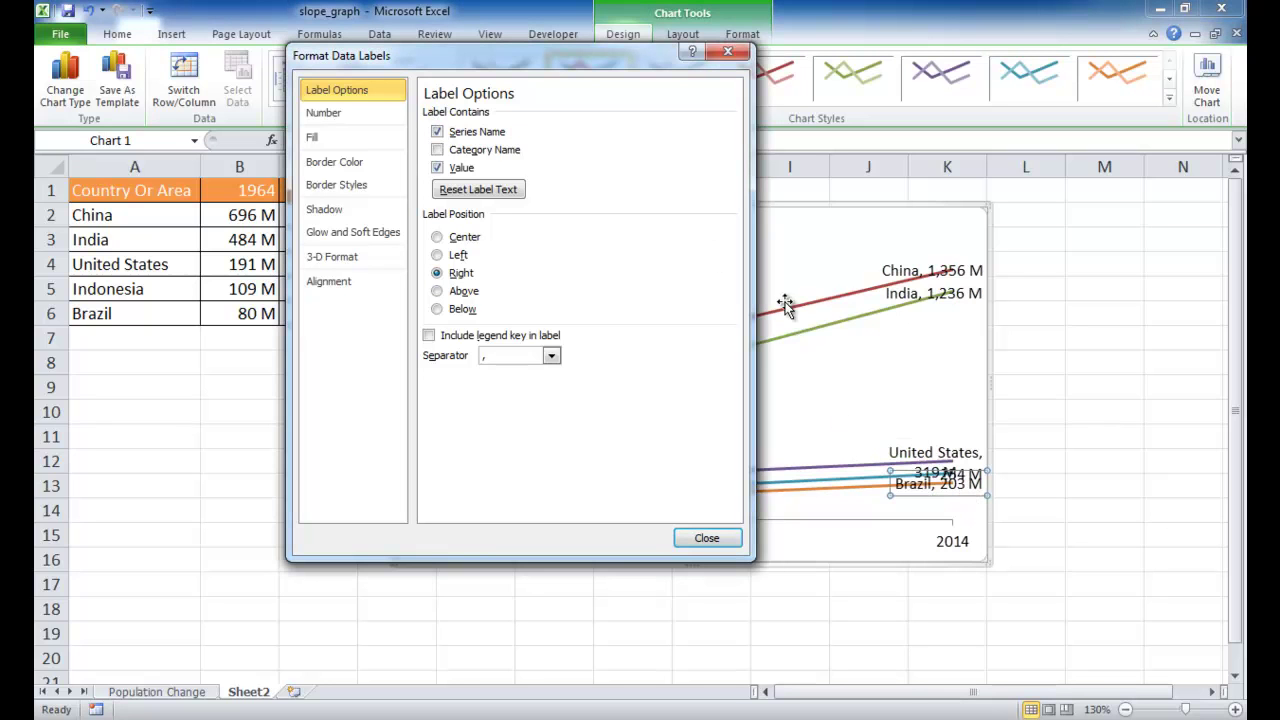
- Uncover the 1964 end and select Brazil's 80 M label
click(938, 472)
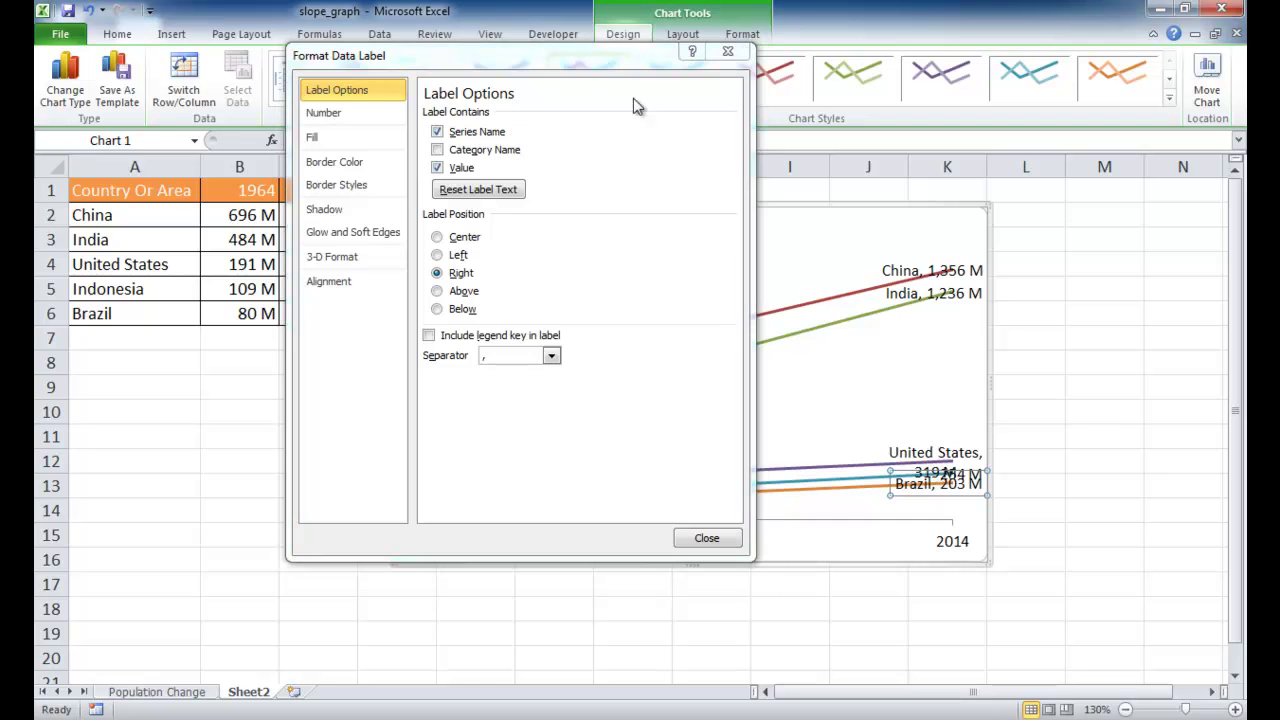
drag(607, 71, 915, 85)
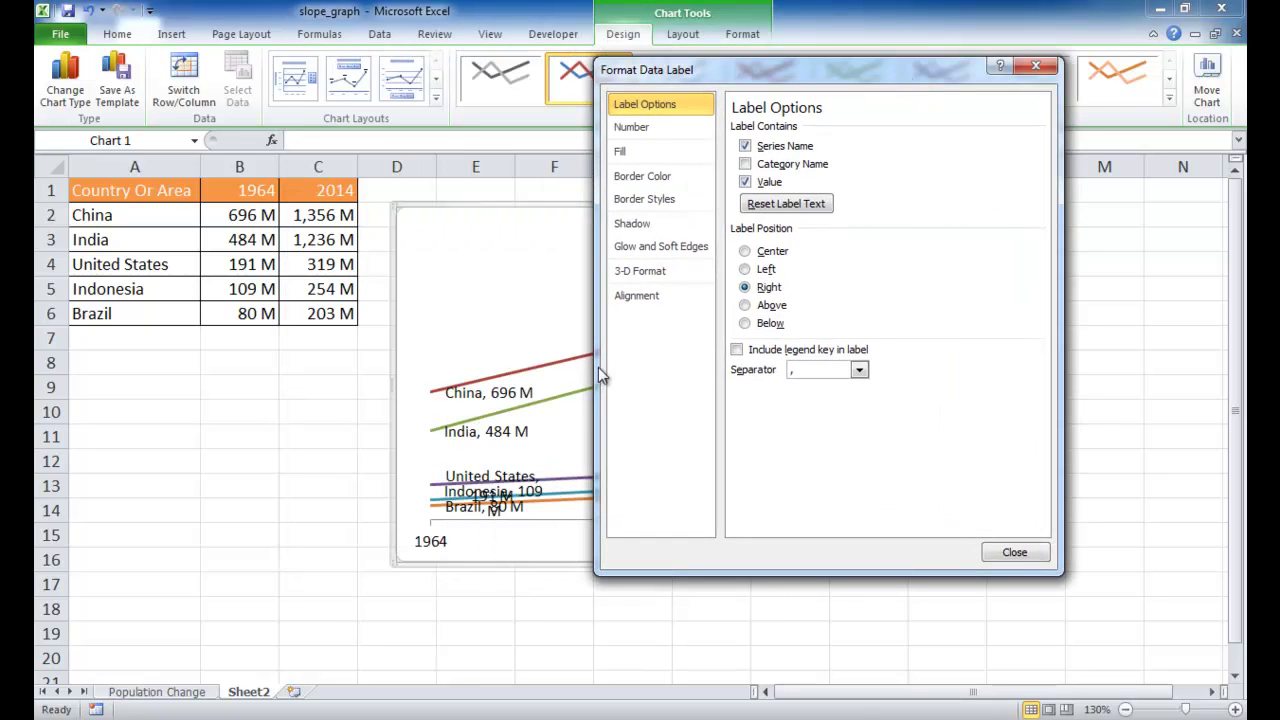
click(462, 505)
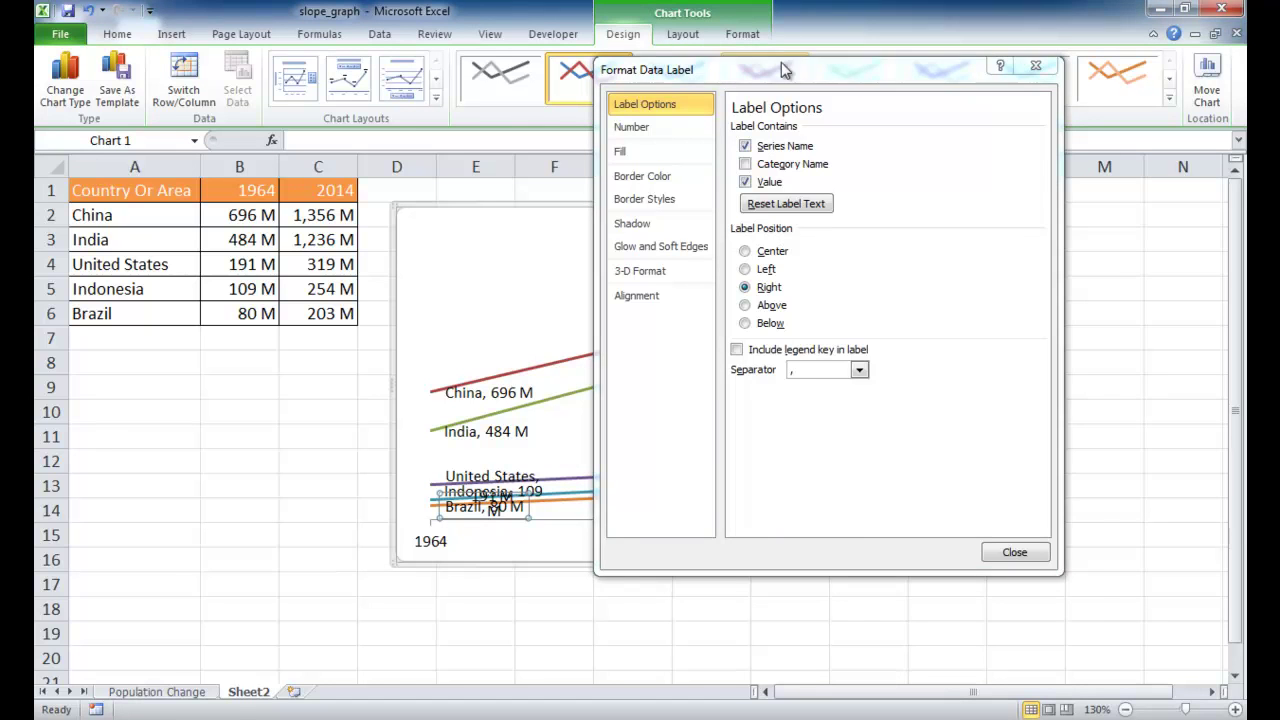
drag(783, 67, 803, 113)
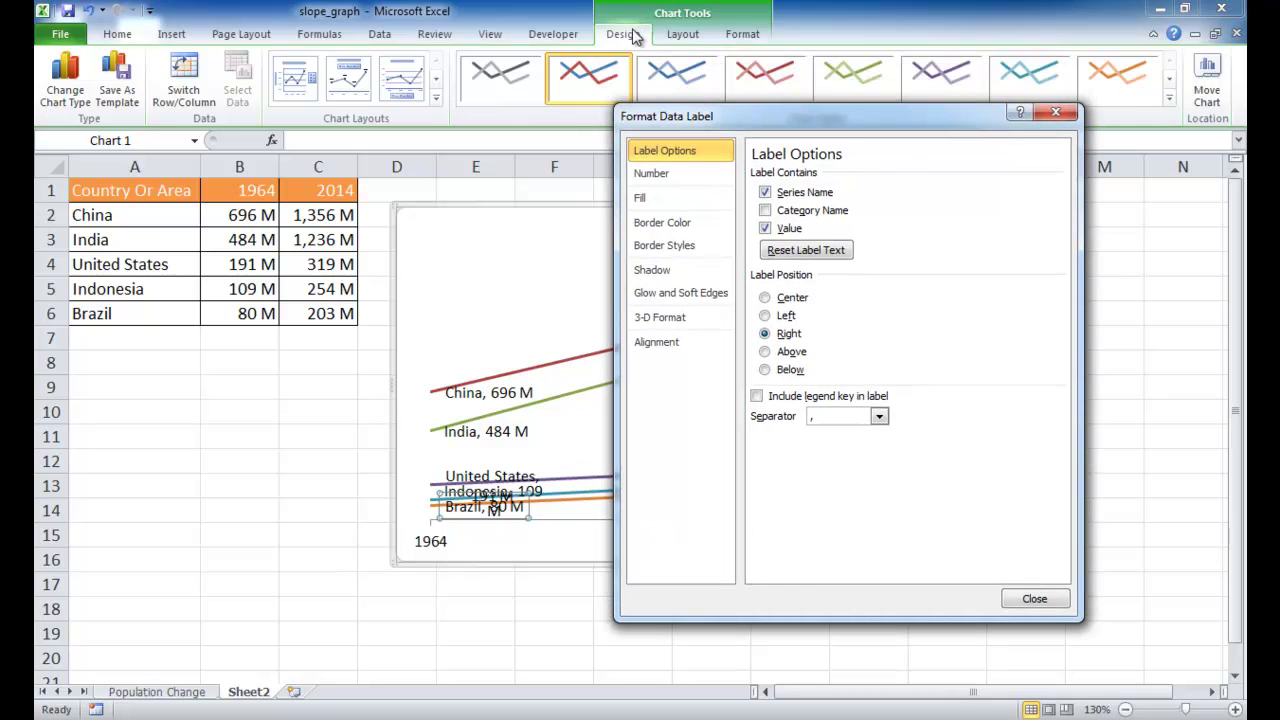
- Pick Indonesia's data labels from the Layout element list and add the country name to its 2014 label
click(683, 34)
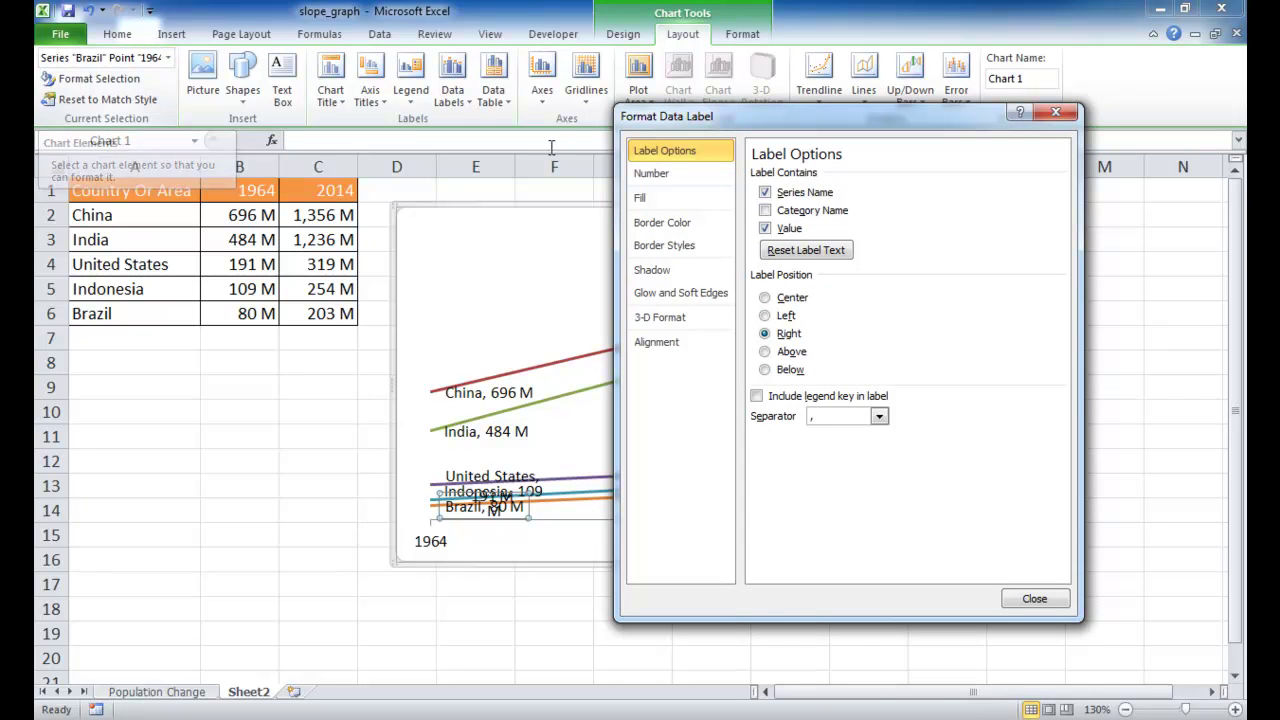
drag(728, 116, 446, 81)
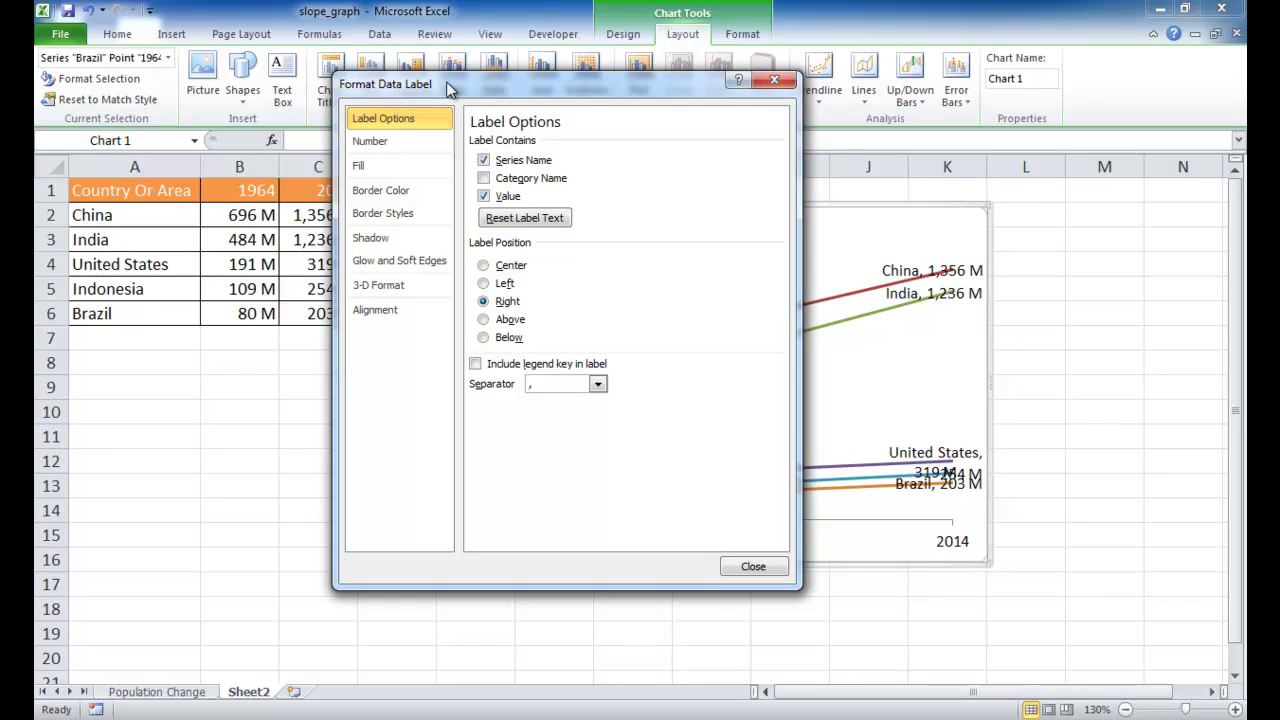
click(168, 58)
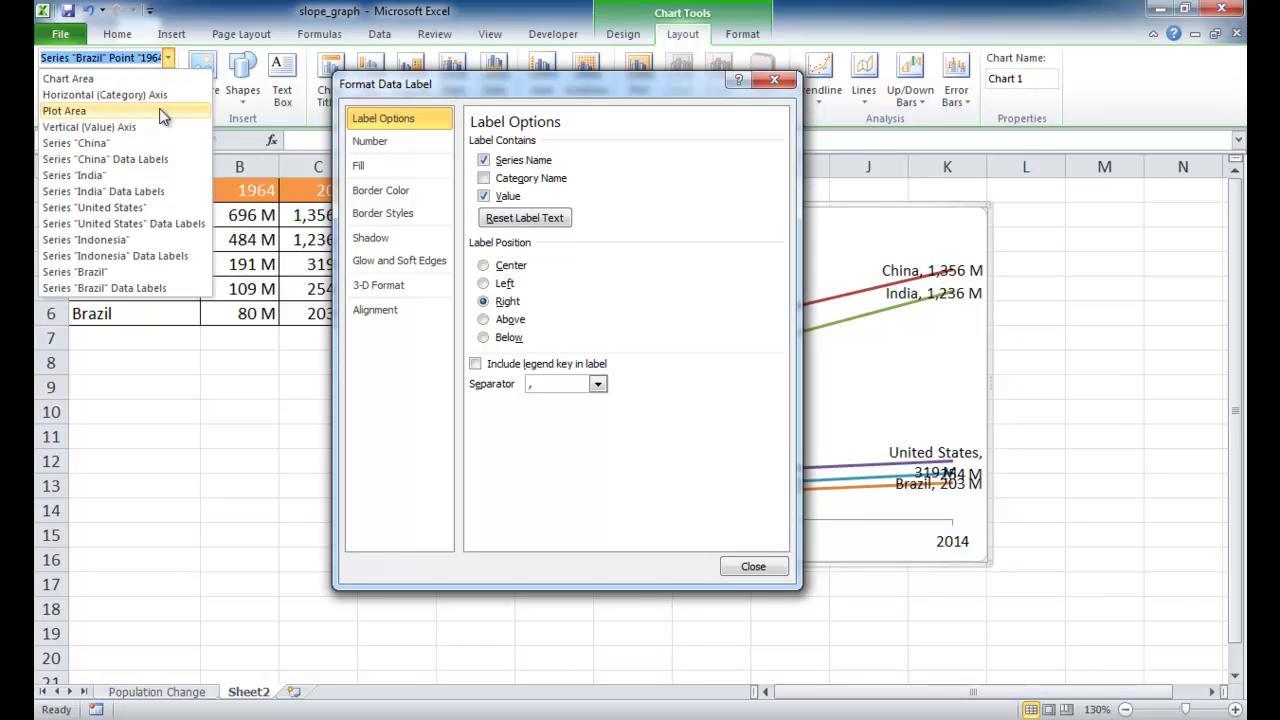
click(144, 255)
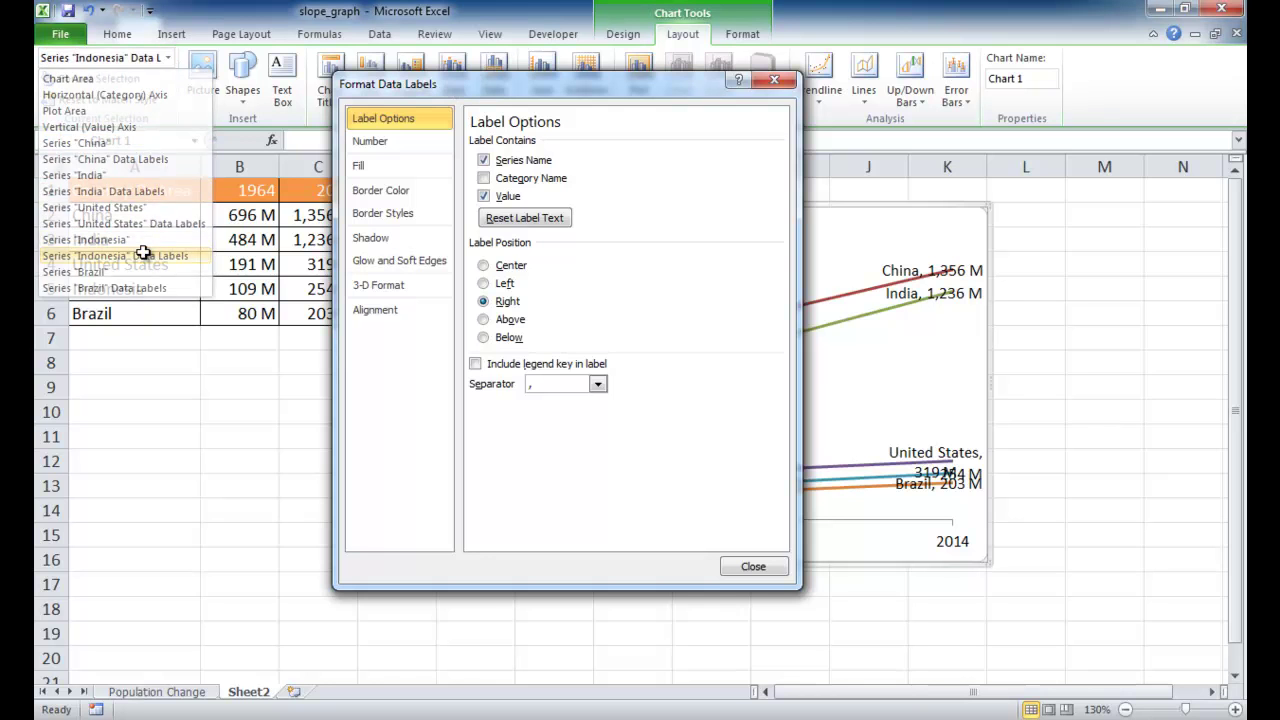
click(484, 162)
drag(541, 82, 445, 79)
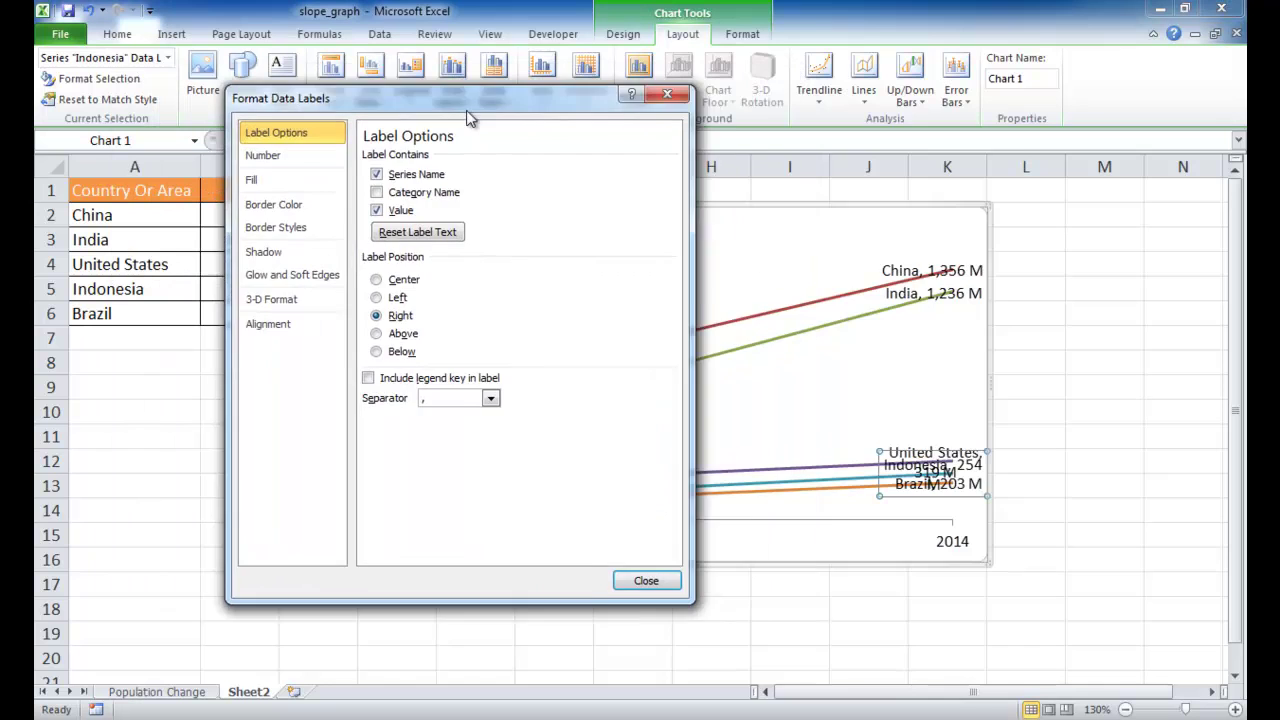
drag(450, 100, 738, 68)
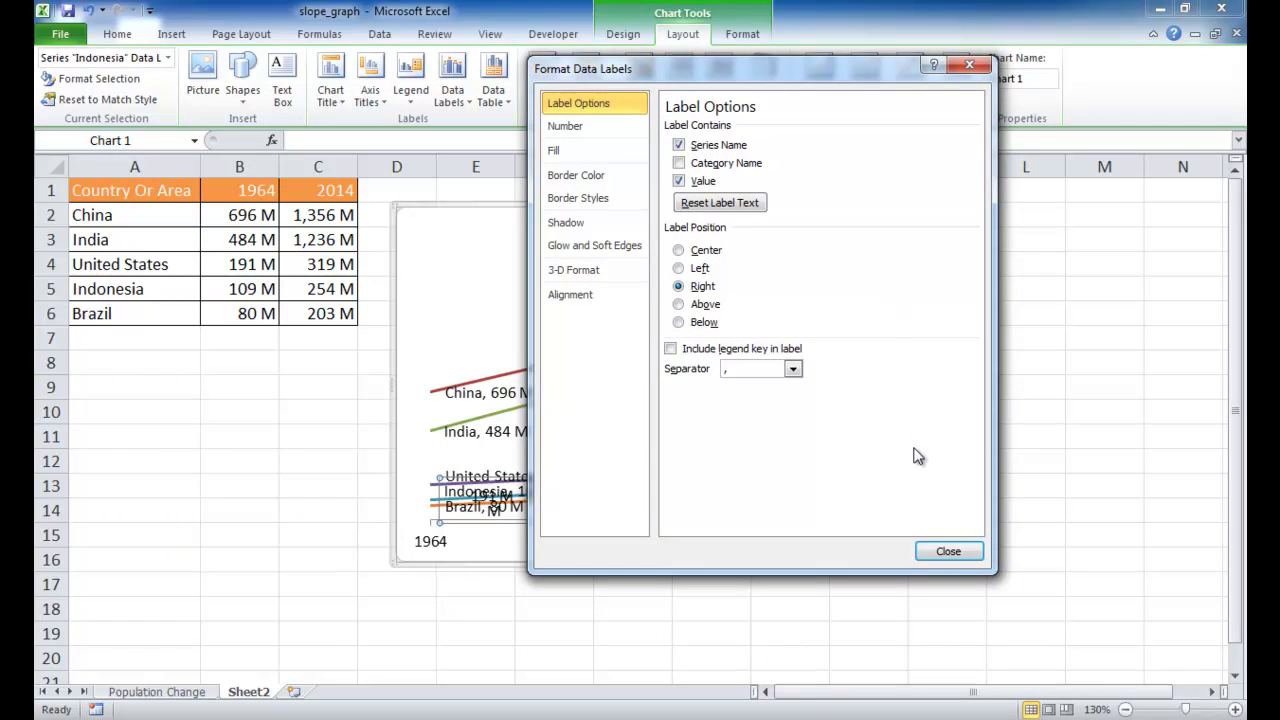
- Close the label settings, zoom the sheet to 100% and stretch the chart taller
click(950, 549)
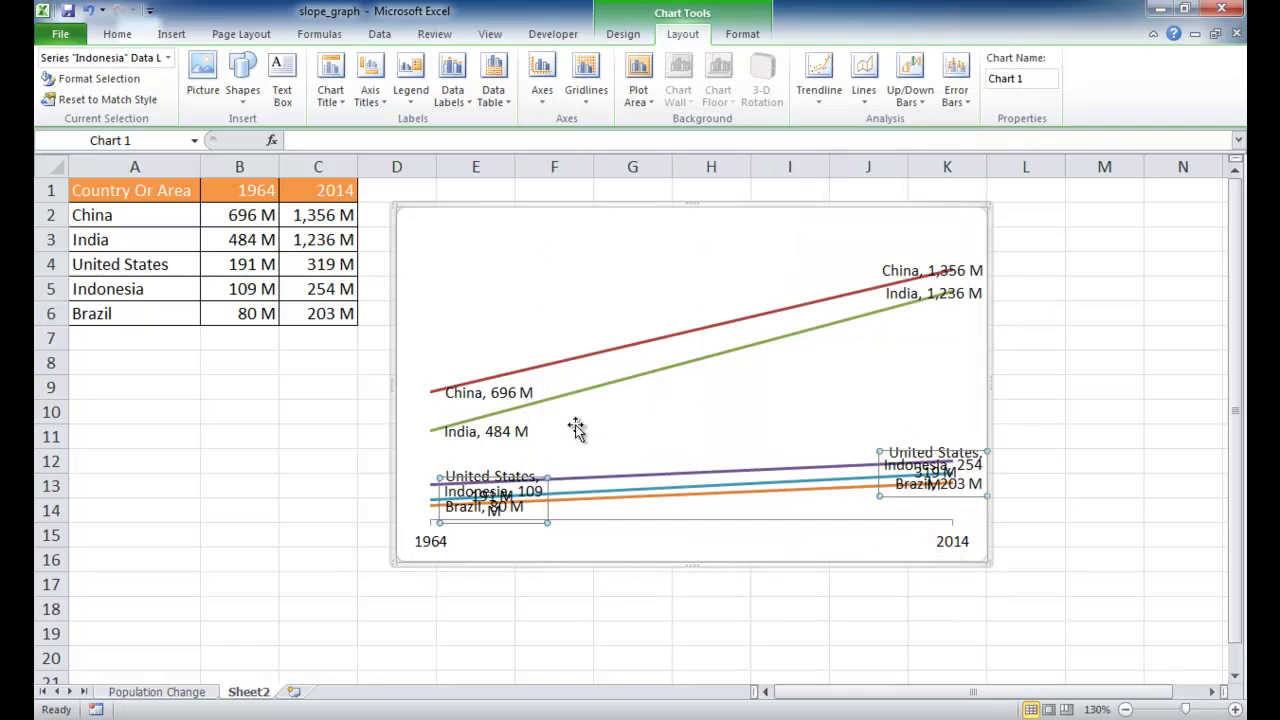
click(608, 377)
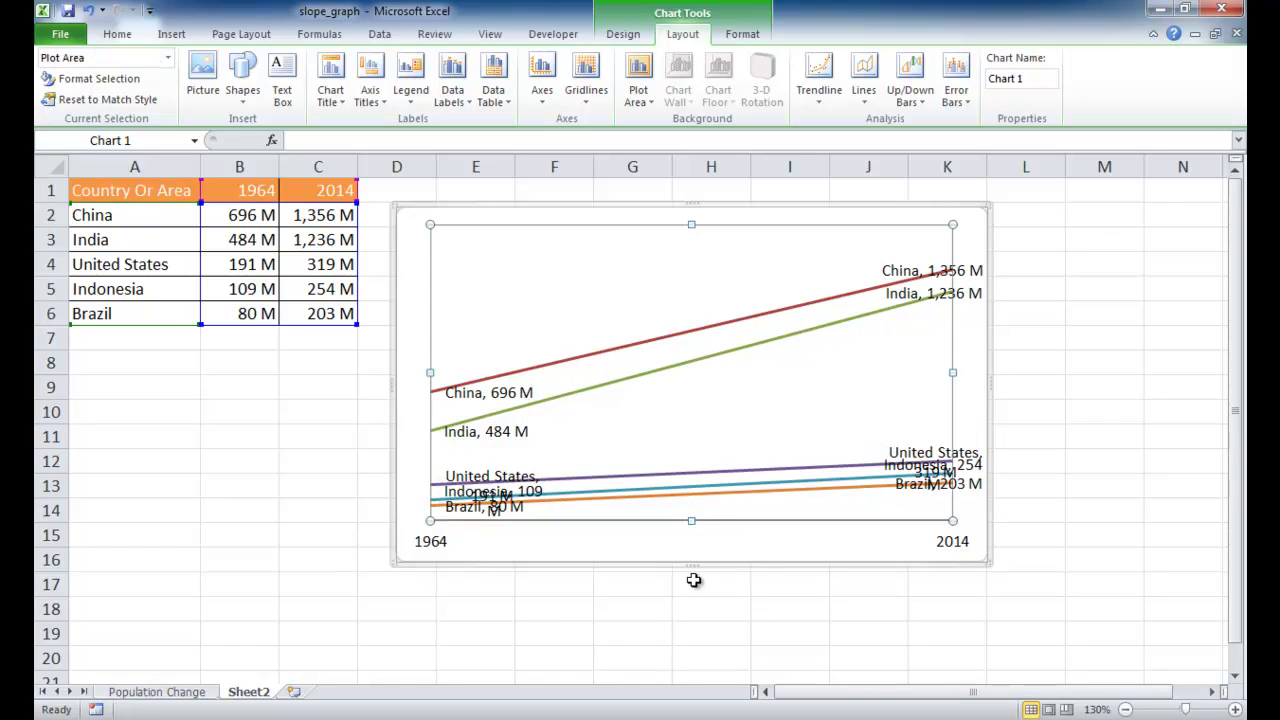
click(1126, 709)
click(1126, 709)
click(1126, 709)
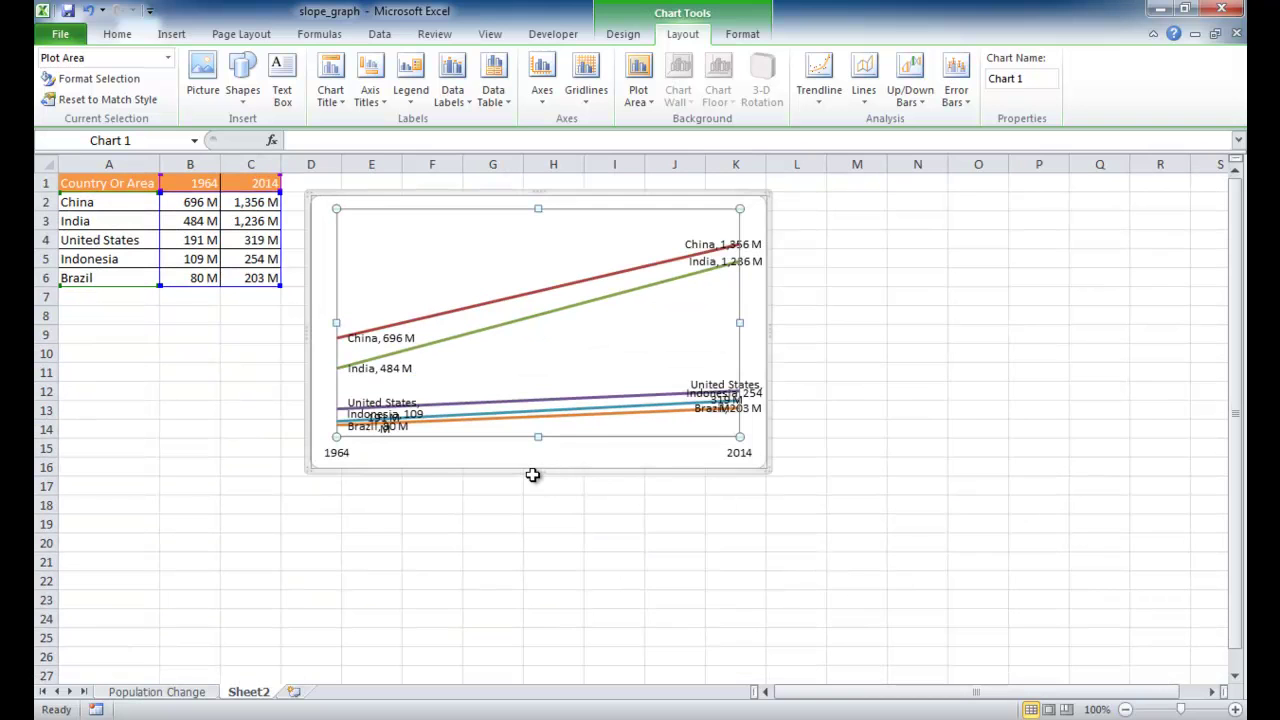
click(543, 474)
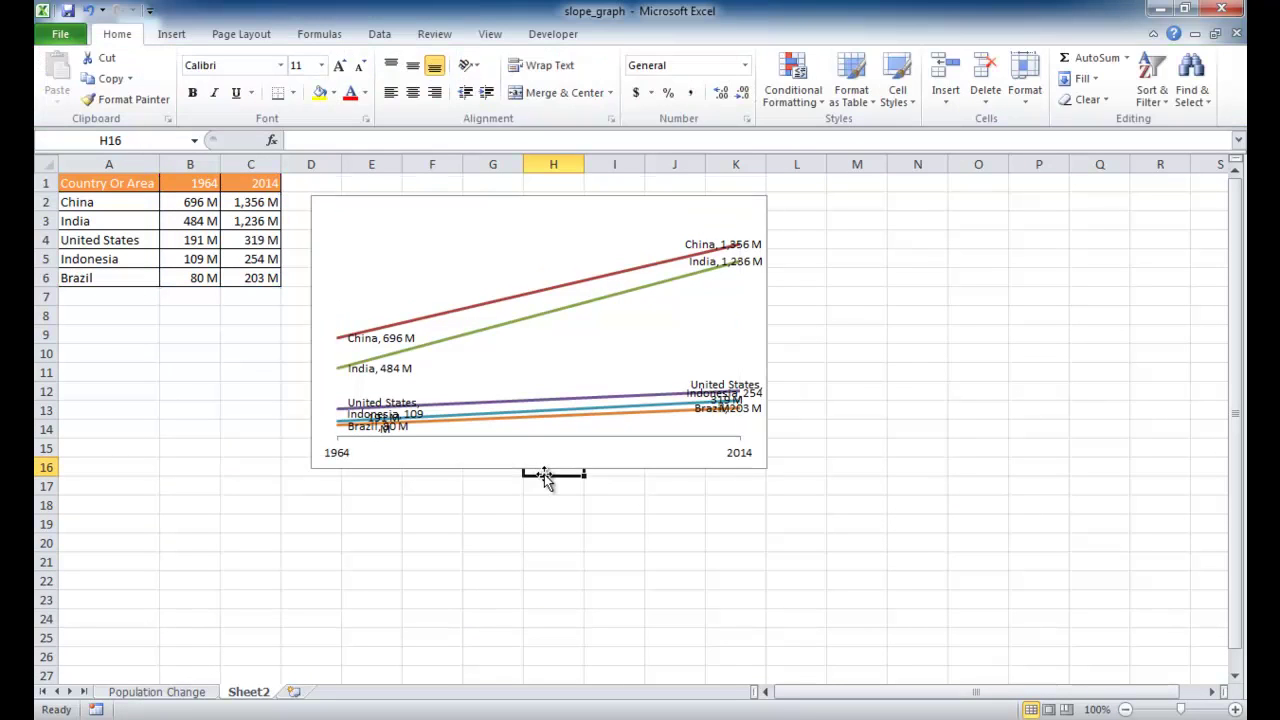
click(534, 471)
drag(532, 470, 531, 662)
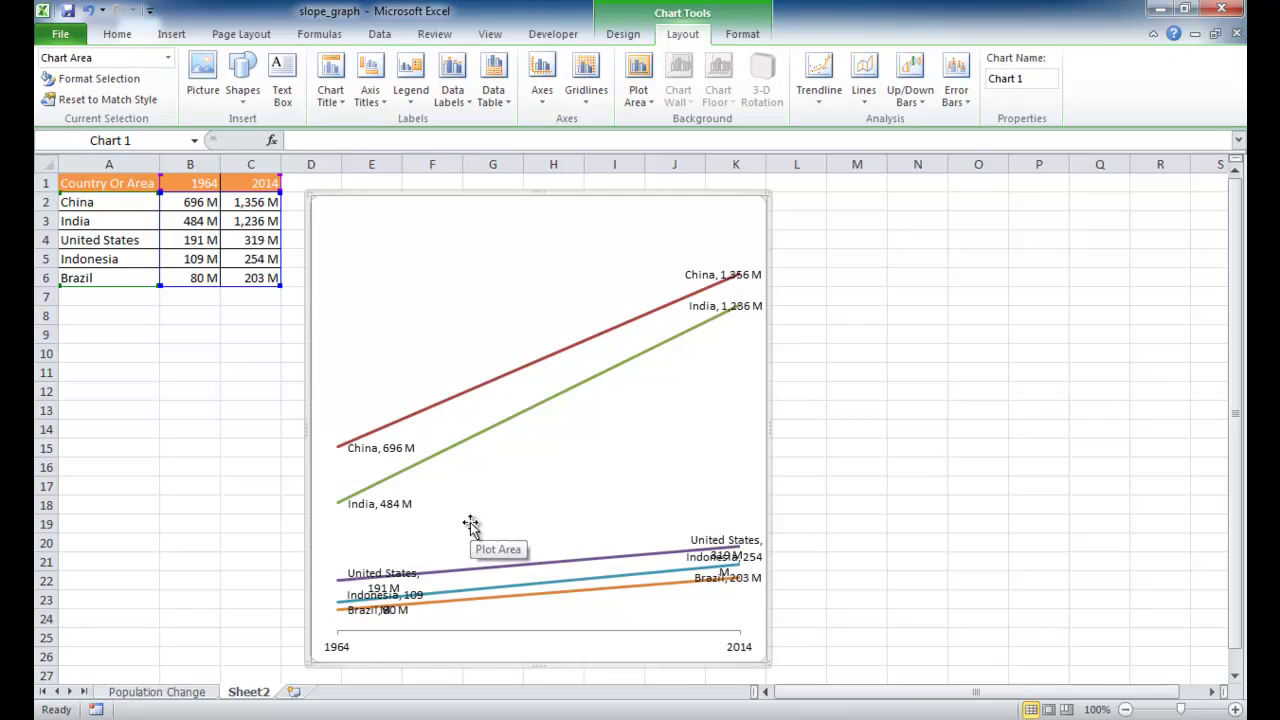
- Narrow the plot area from both sides so the 2014 labels clear the line ends
click(543, 434)
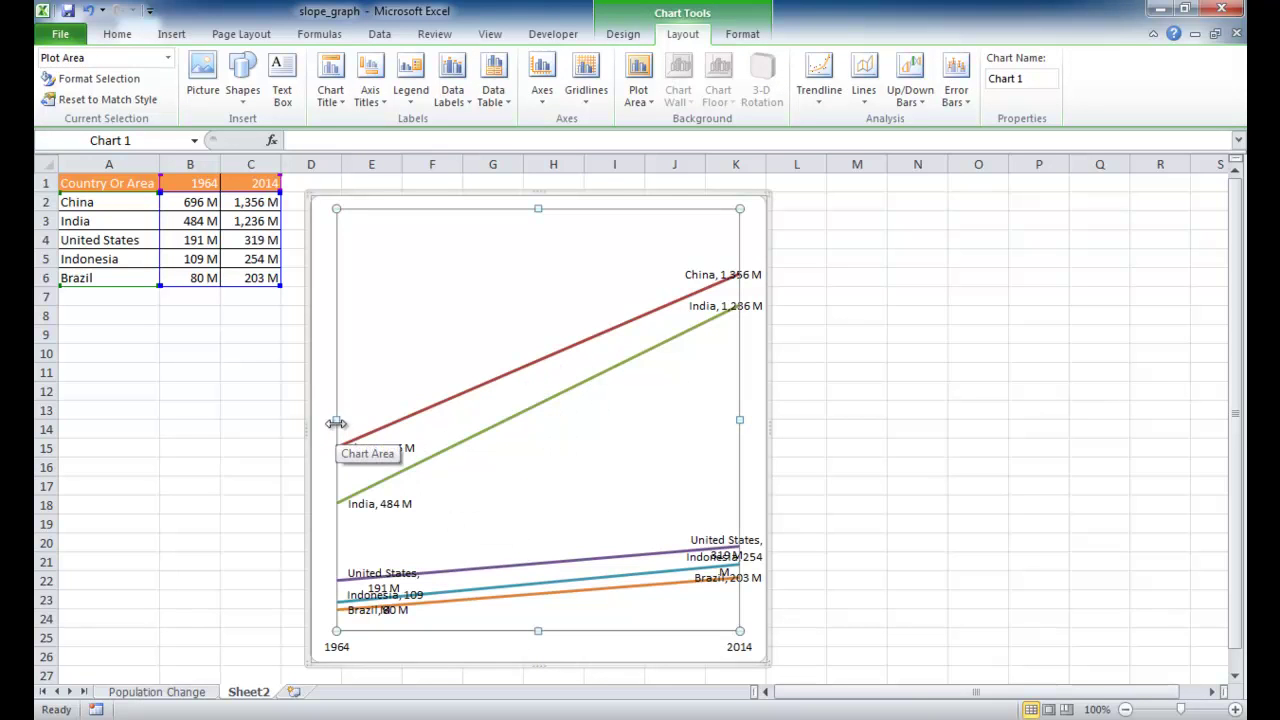
drag(336, 421, 396, 410)
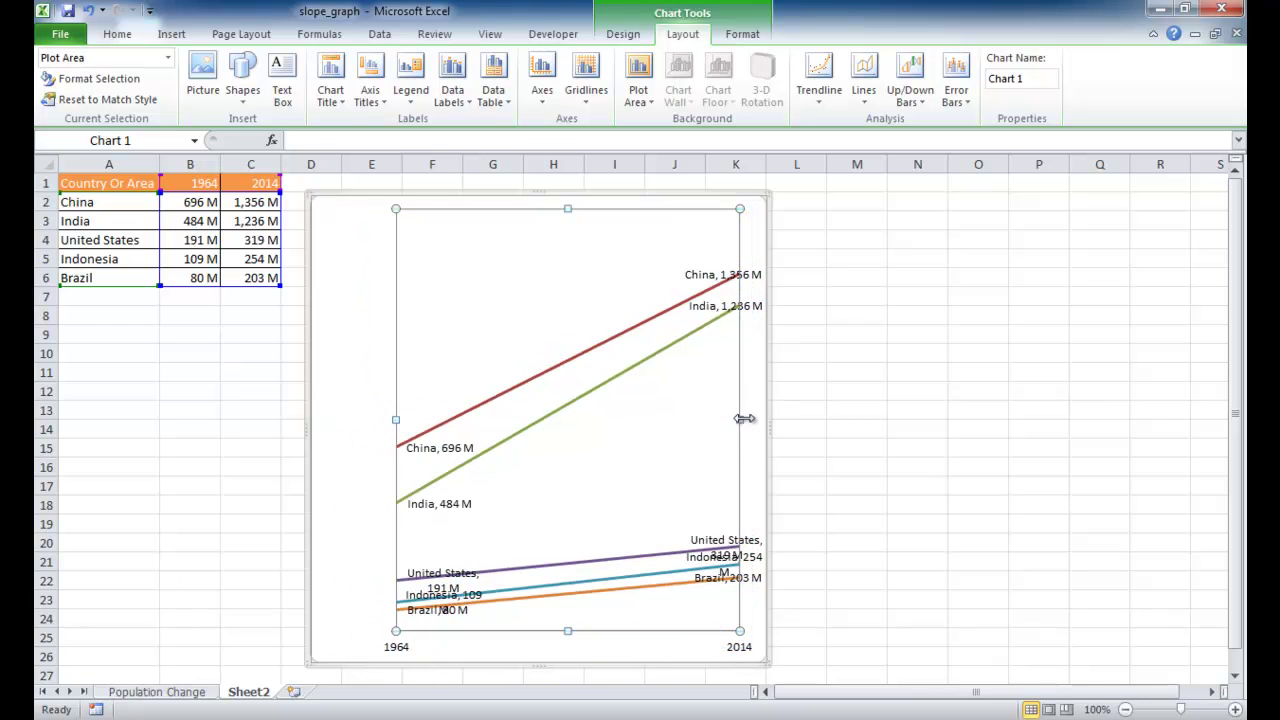
drag(740, 420, 673, 428)
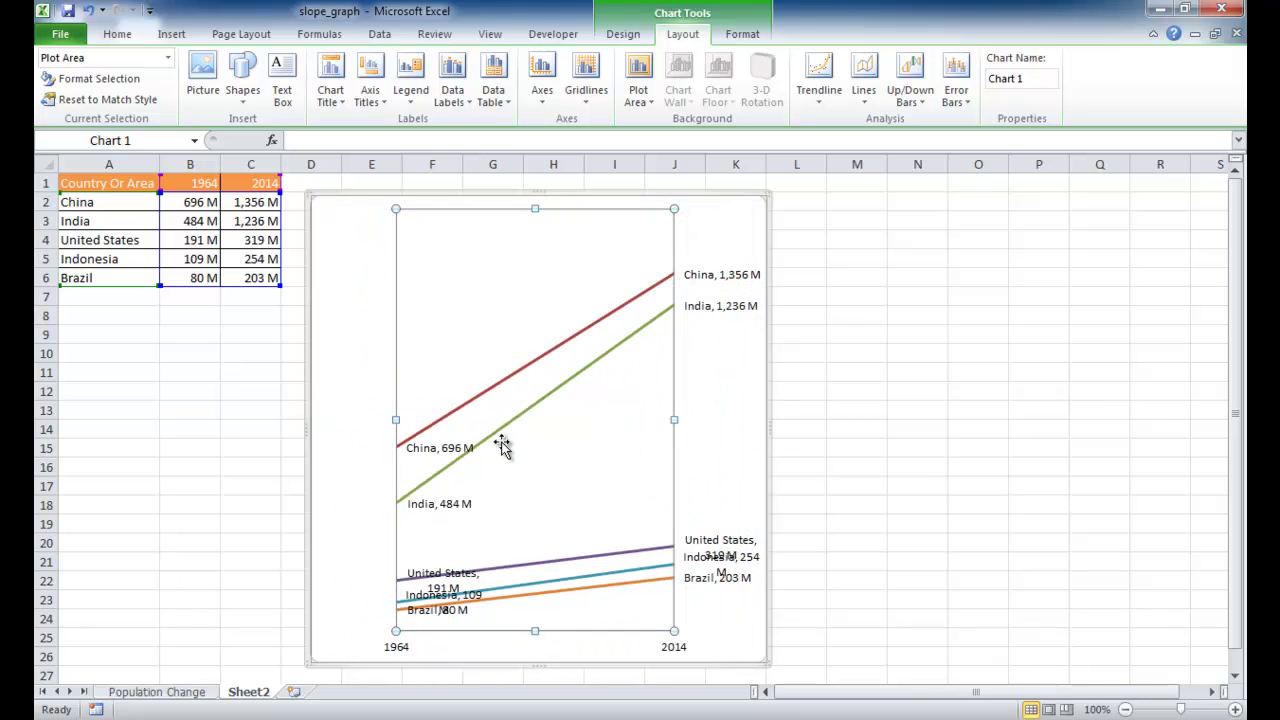
- Move China 696 M and India 484 M left of their line starts and lift China 1,356 M
click(440, 452)
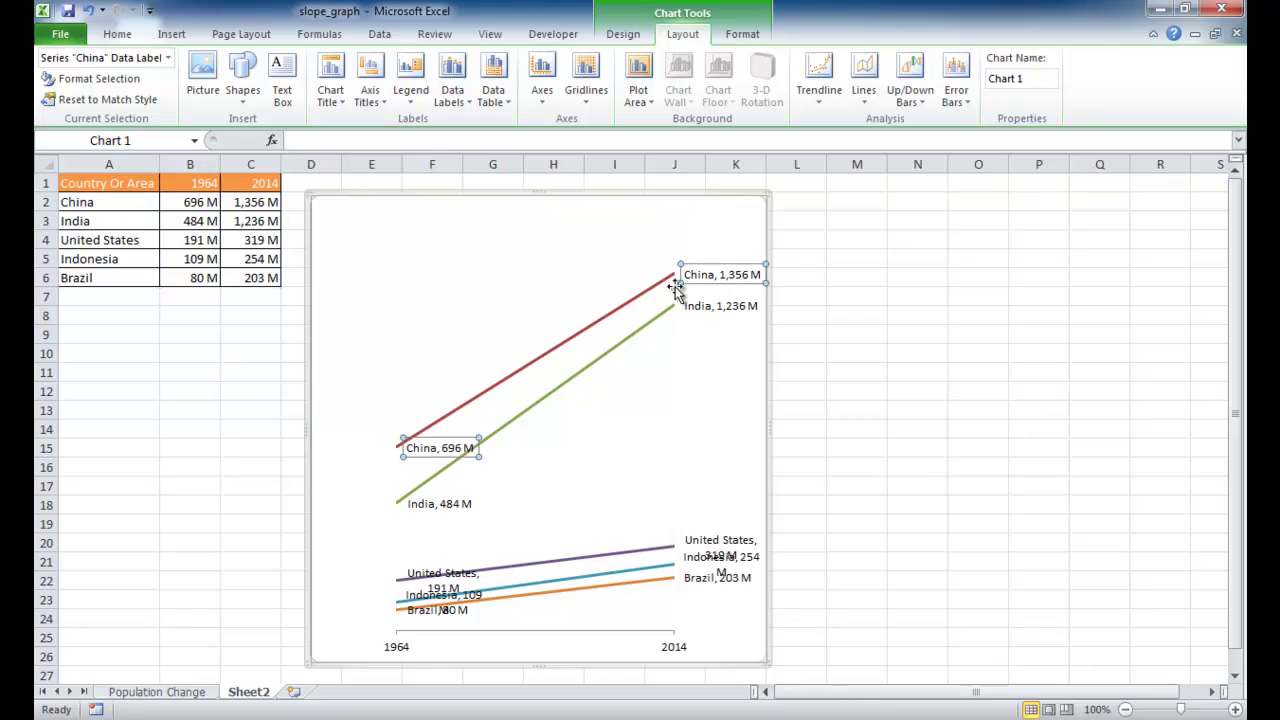
drag(441, 456, 357, 442)
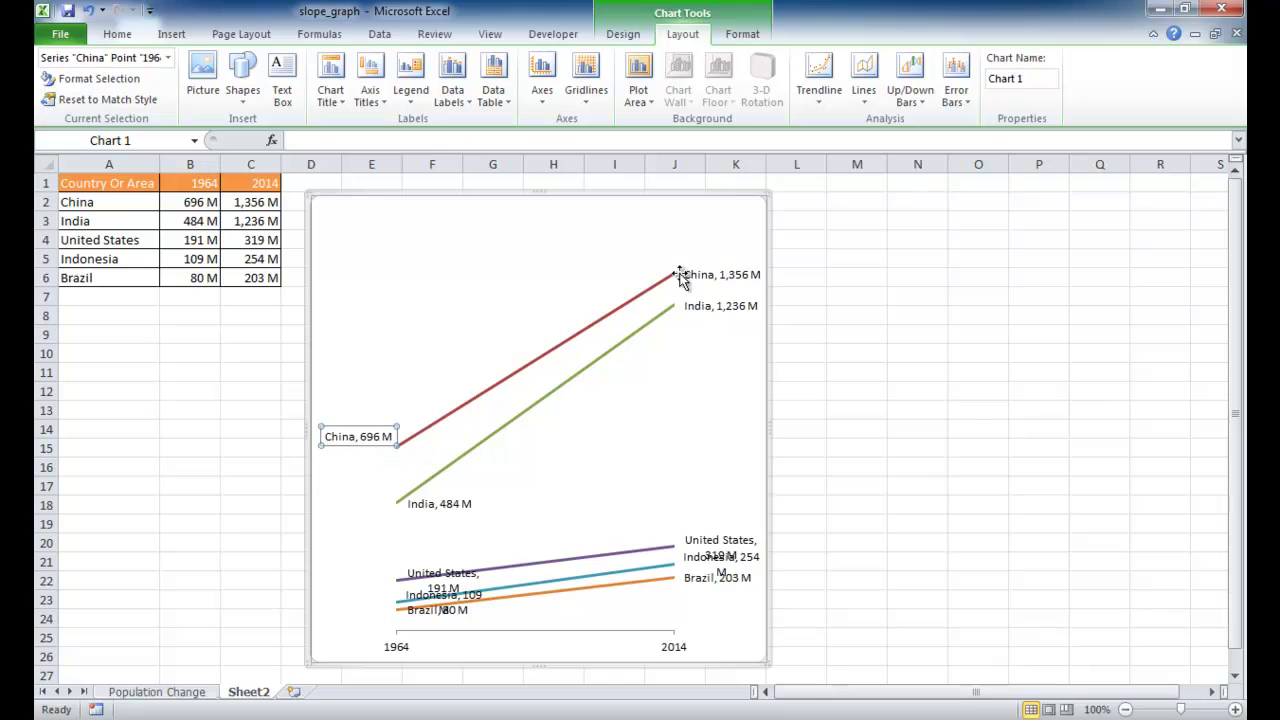
click(720, 275)
drag(718, 268, 716, 260)
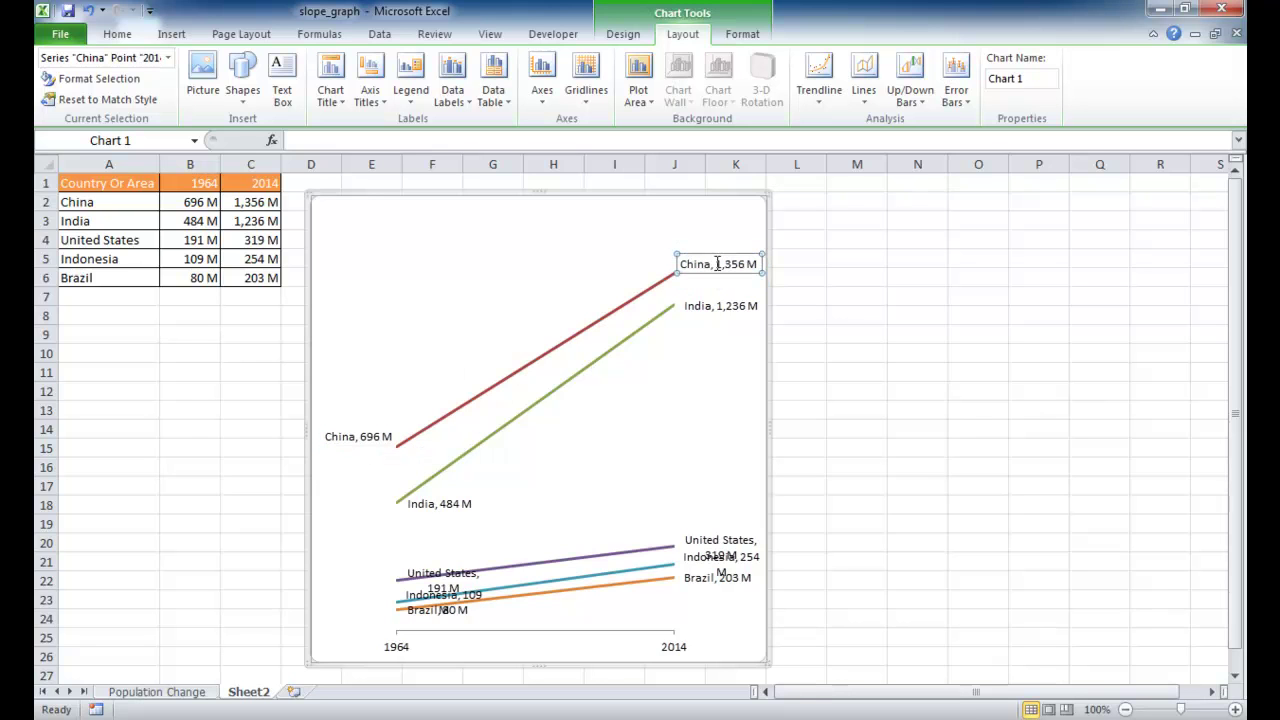
drag(446, 505, 365, 509)
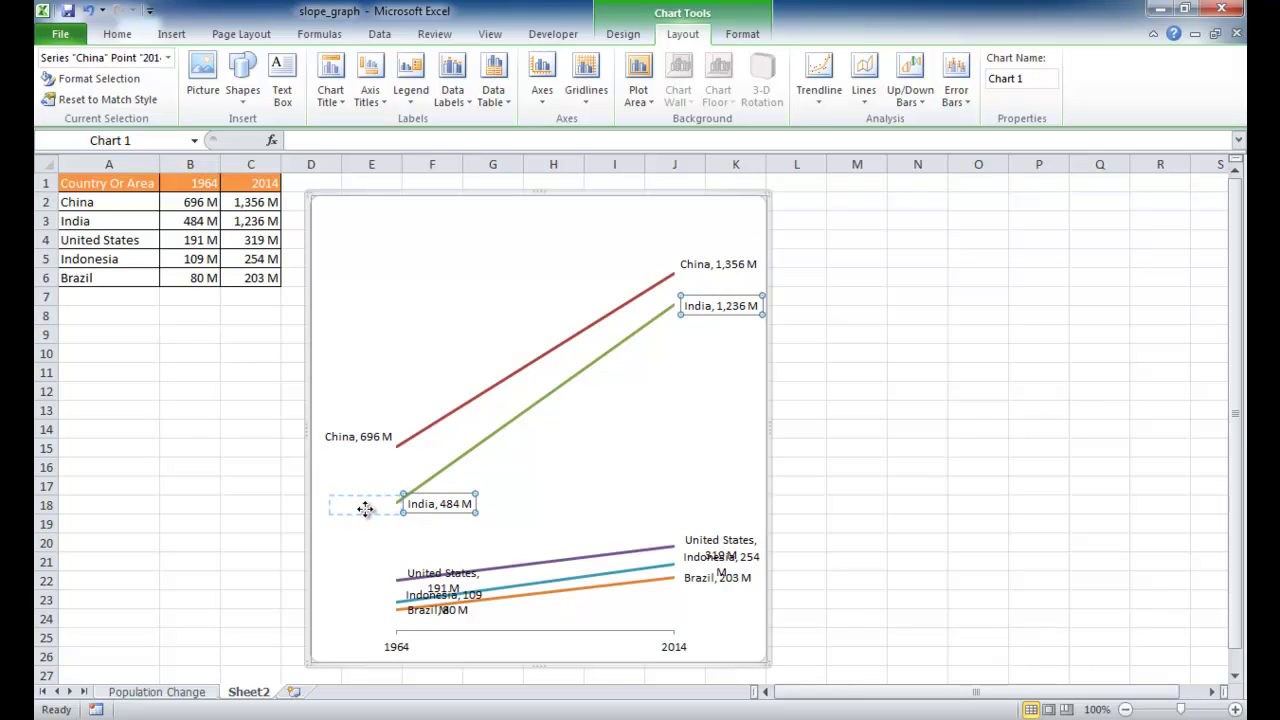
key(Escape)
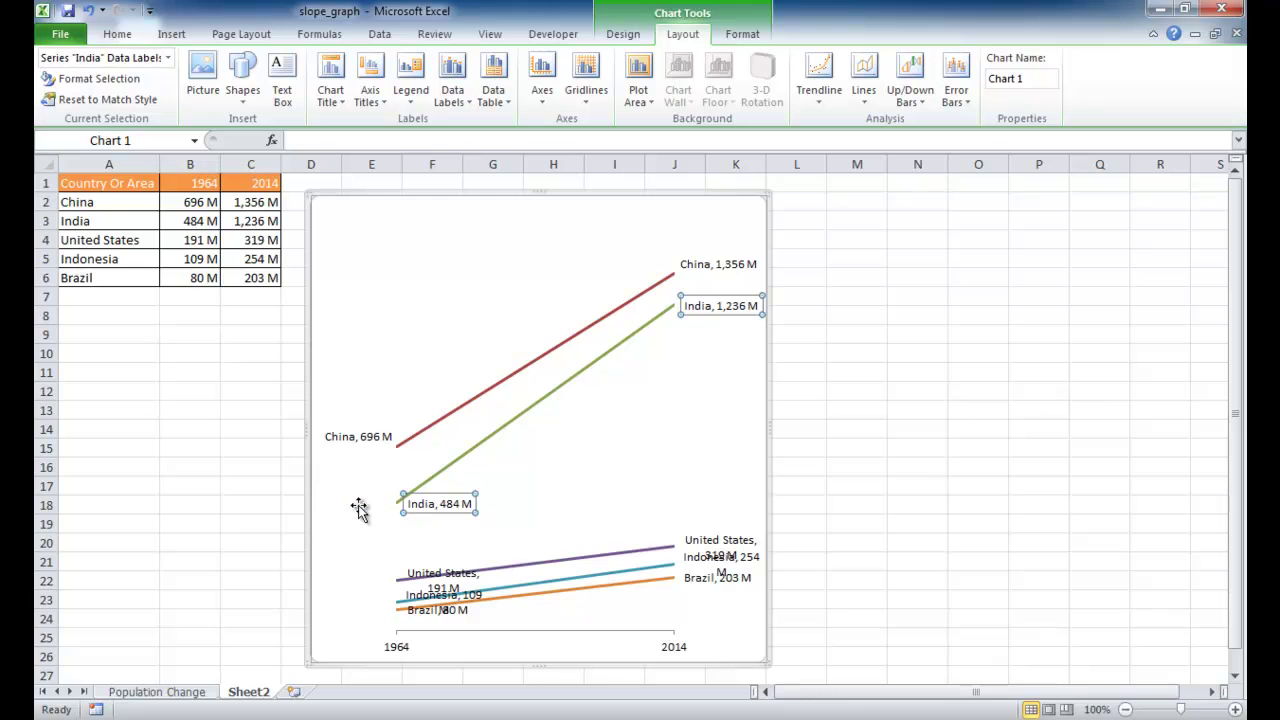
click(420, 512)
drag(370, 490, 343, 505)
- Place the United States 191 M, Indonesia 109 M and Brazil 80 M labels left of their line starts
drag(422, 575, 338, 554)
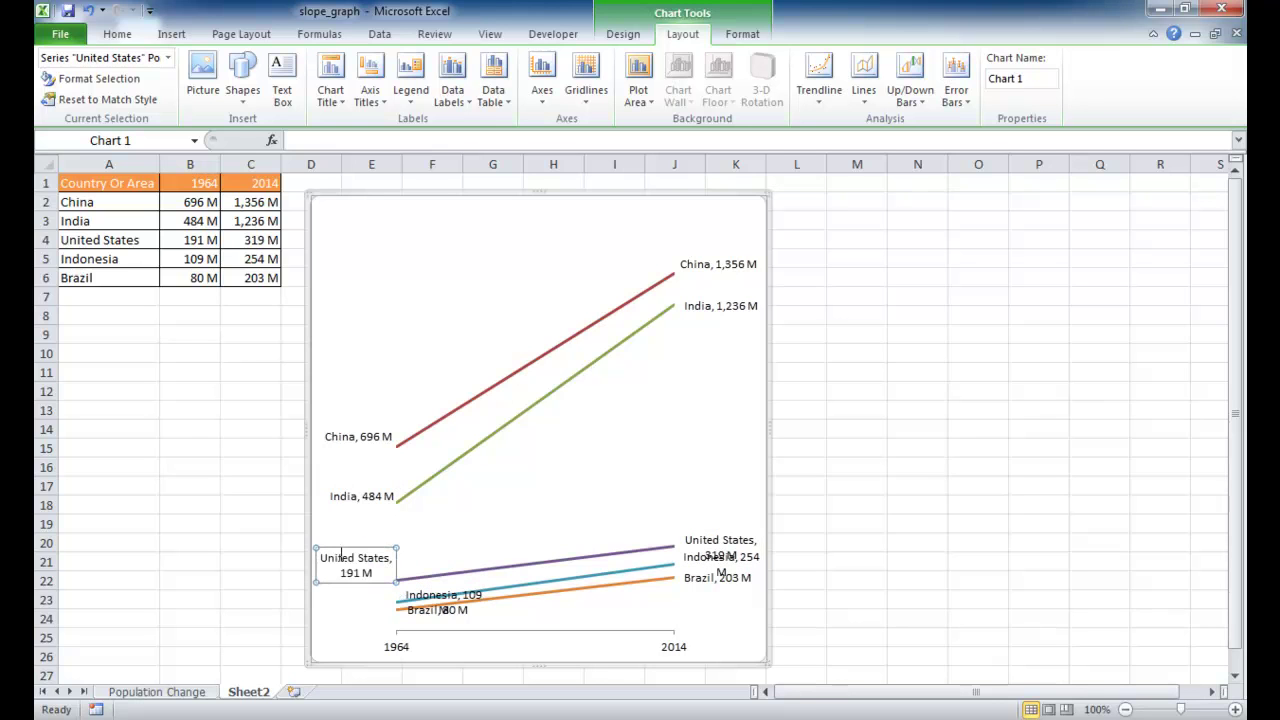
click(423, 610)
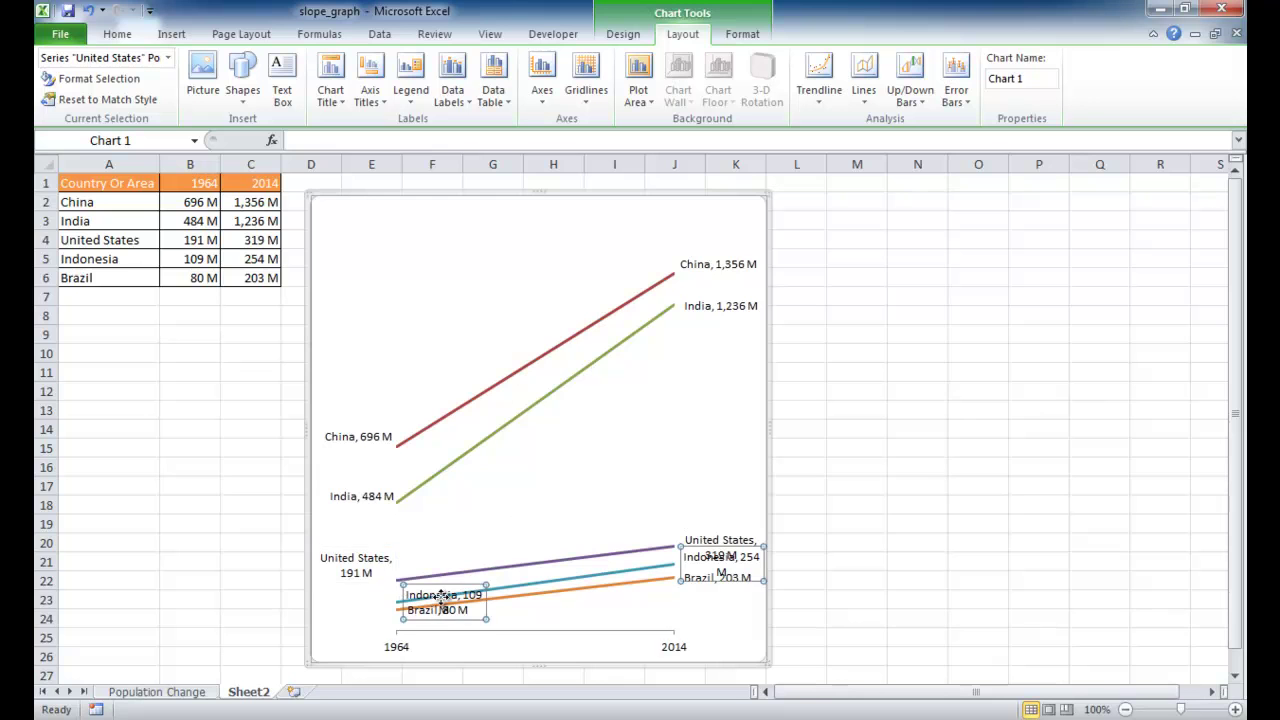
drag(441, 596, 319, 595)
click(425, 600)
click(420, 612)
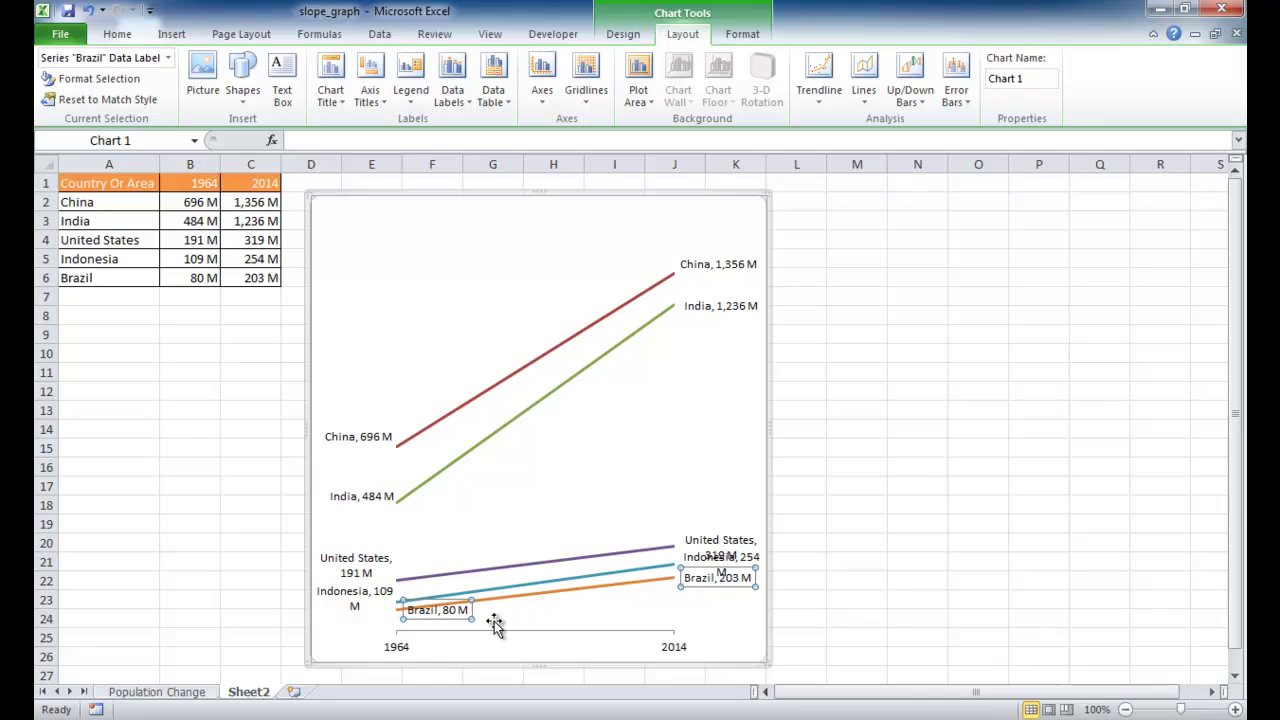
click(455, 614)
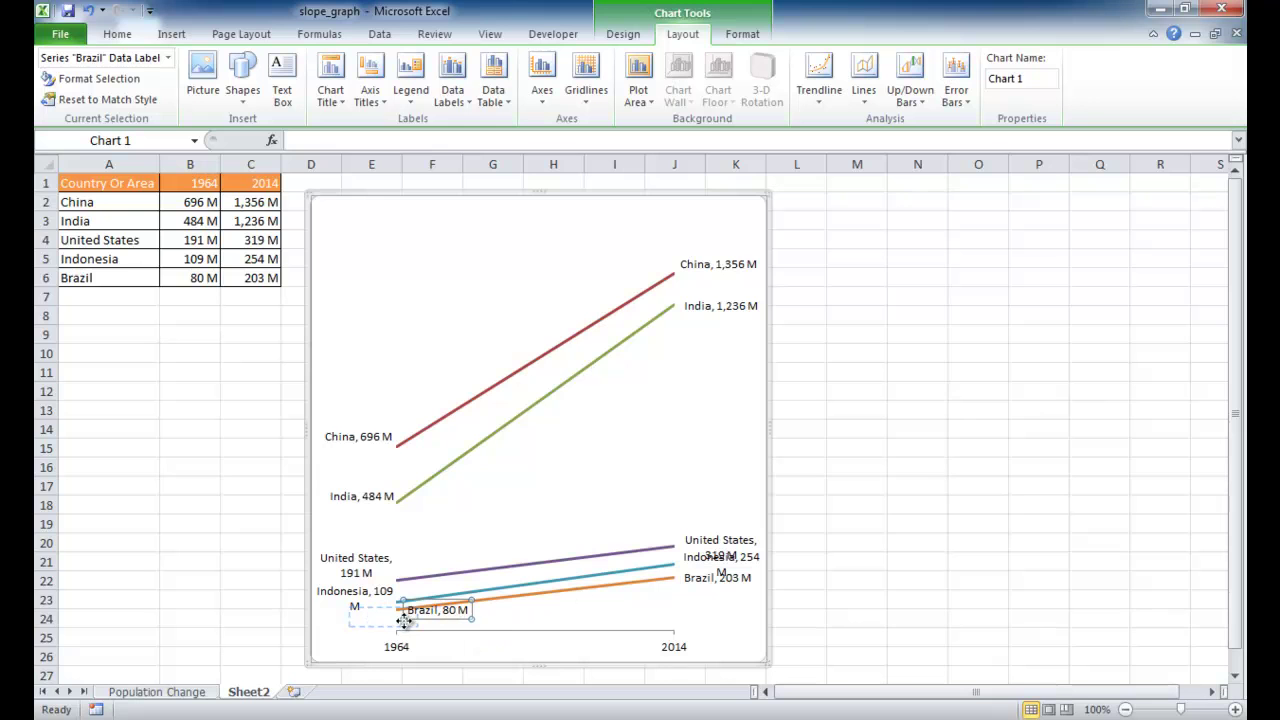
drag(404, 621, 381, 622)
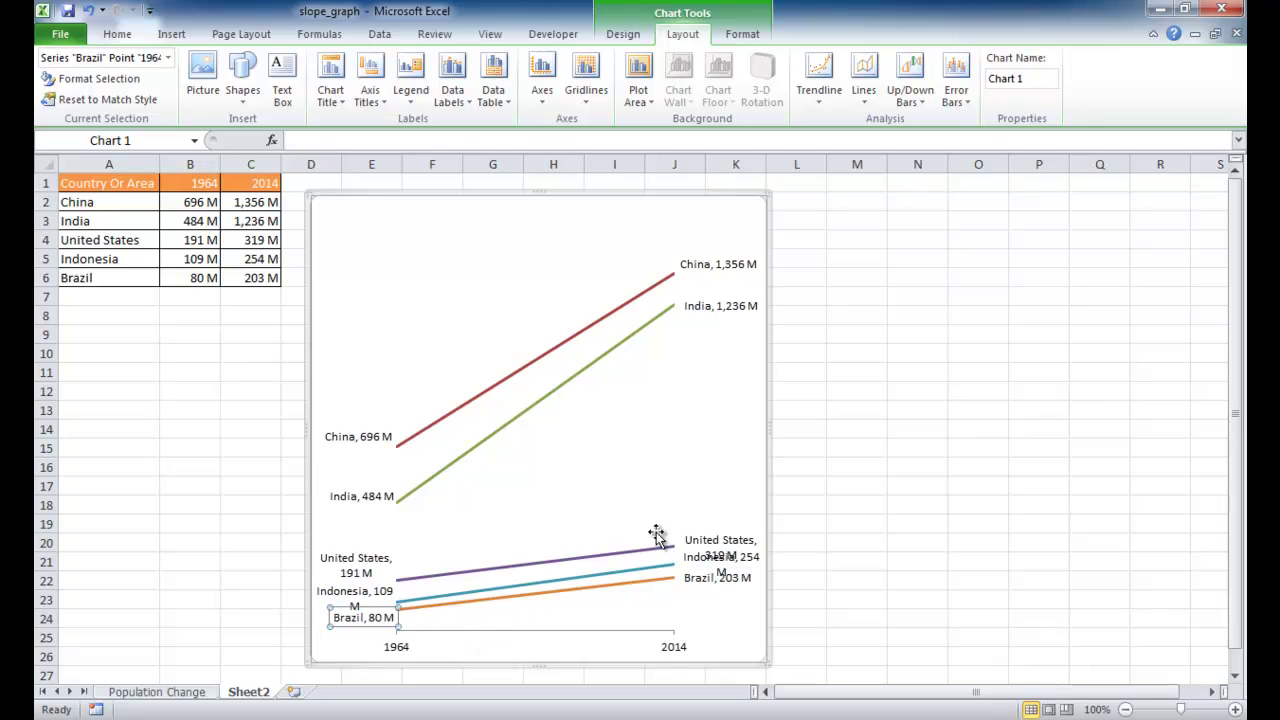
- Lift the United States 319 M label above its line end, clear of Indonesia's label
click(720, 540)
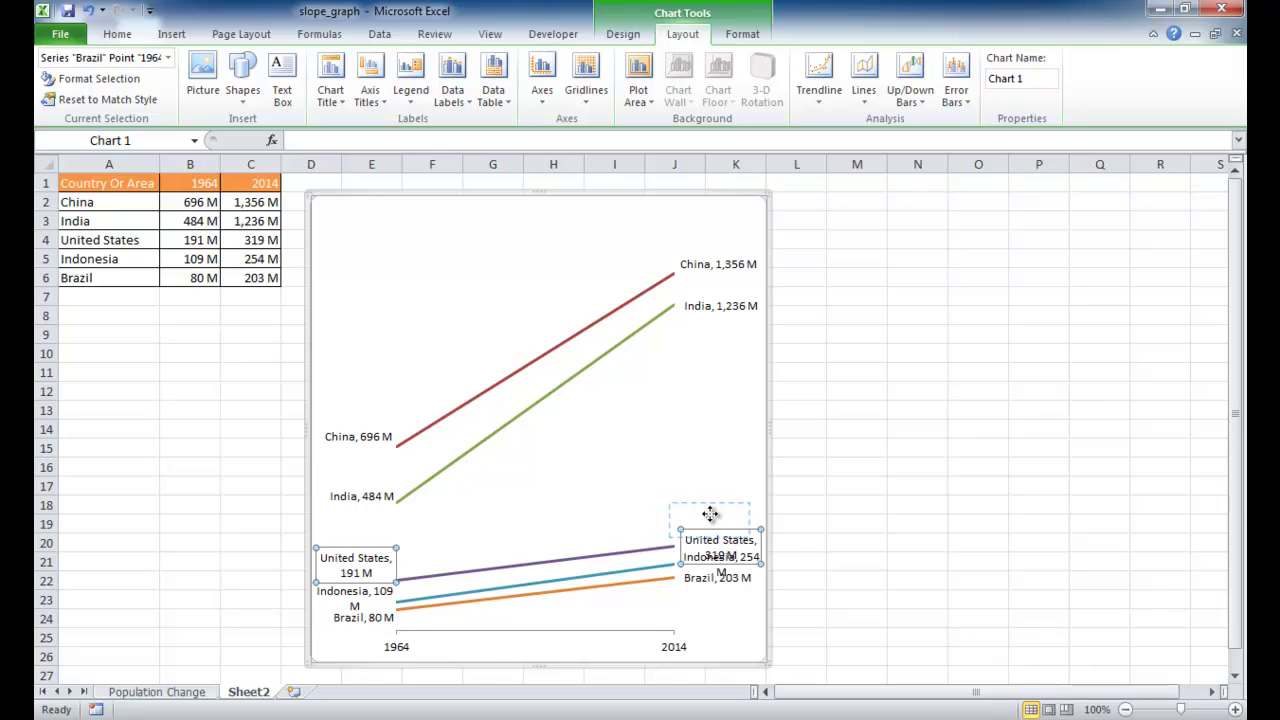
click(708, 531)
drag(708, 531, 698, 506)
click(712, 556)
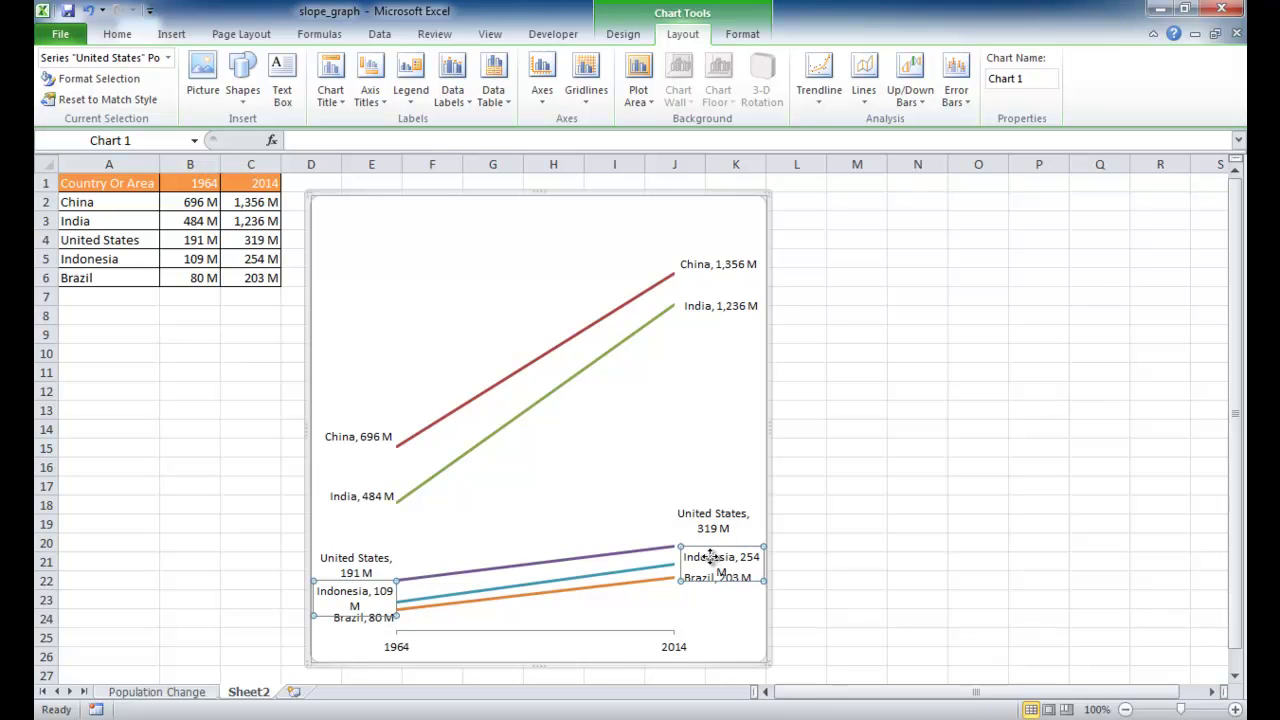
click(710, 598)
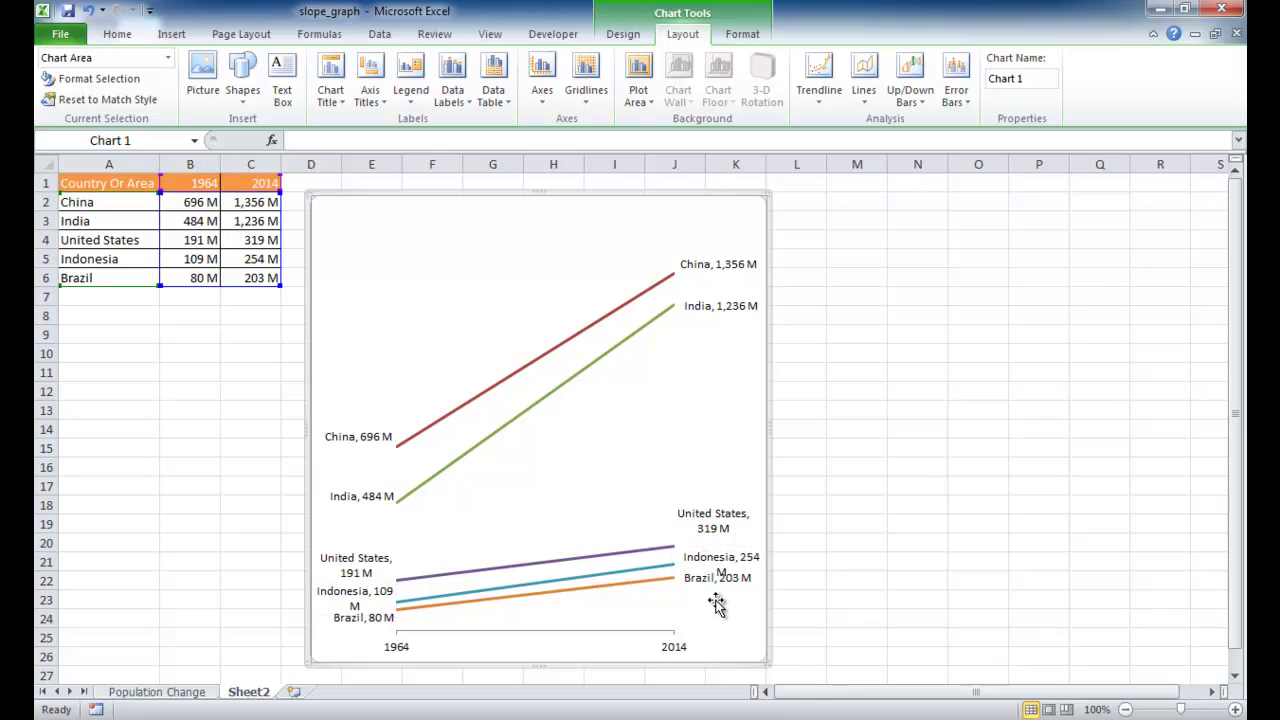
click(706, 585)
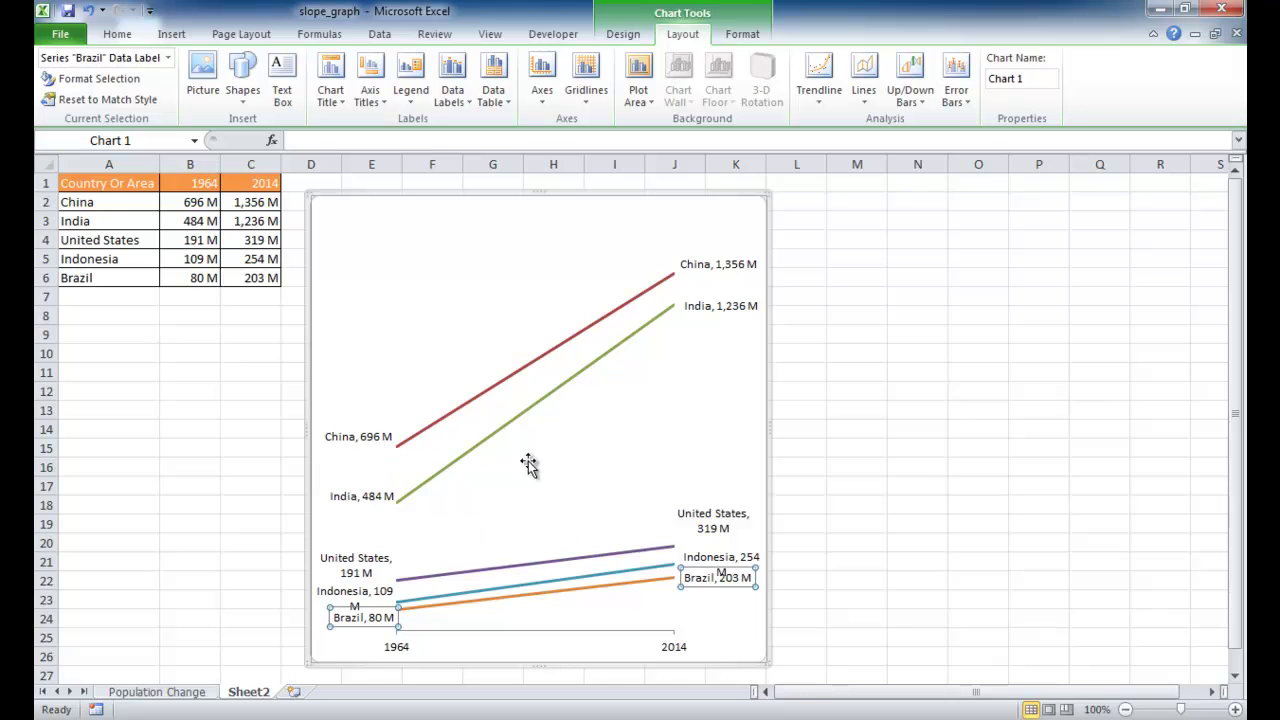
- Shrink the China labels' font by two steps, then apply the same shrink to India's labels
click(372, 438)
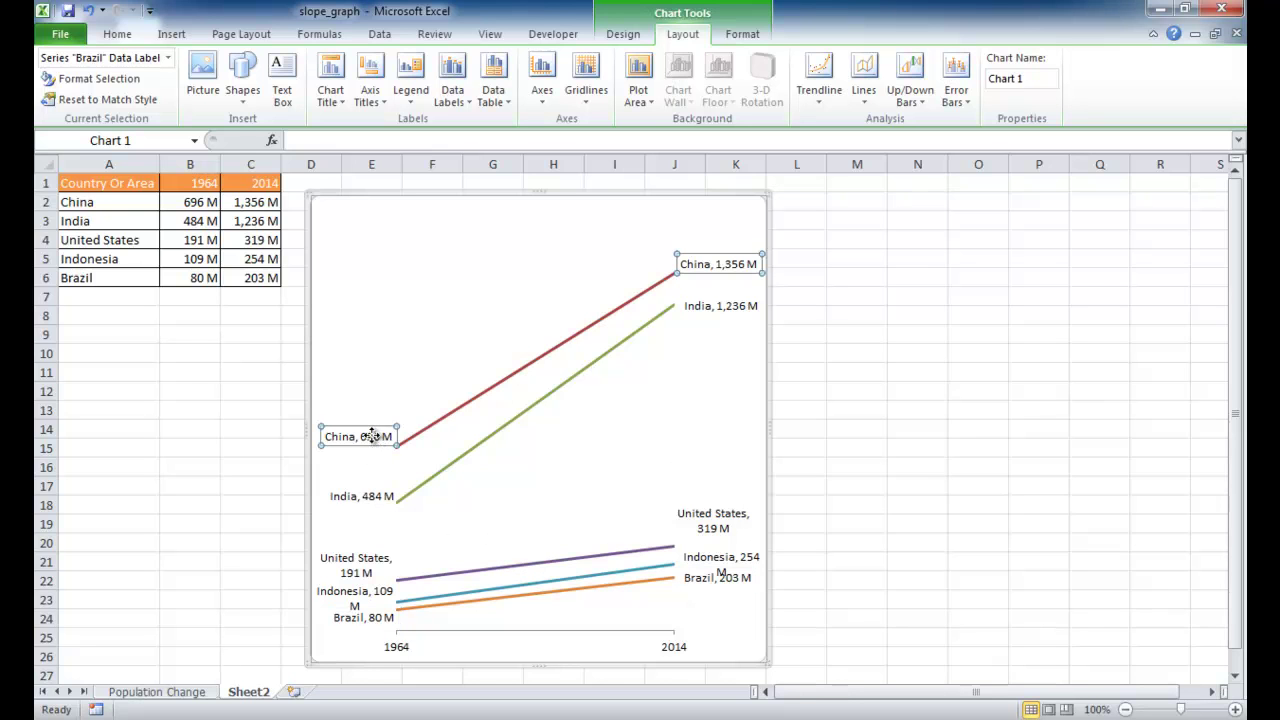
right_click(375, 444)
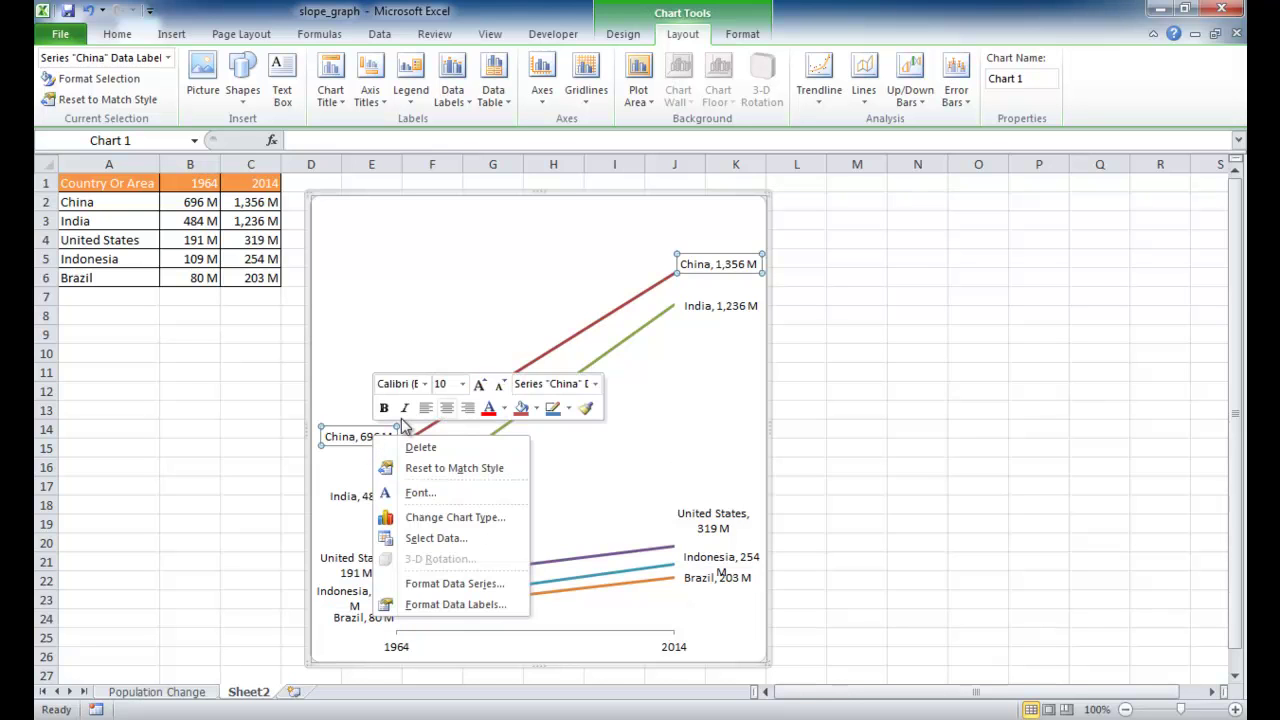
click(501, 385)
click(501, 385)
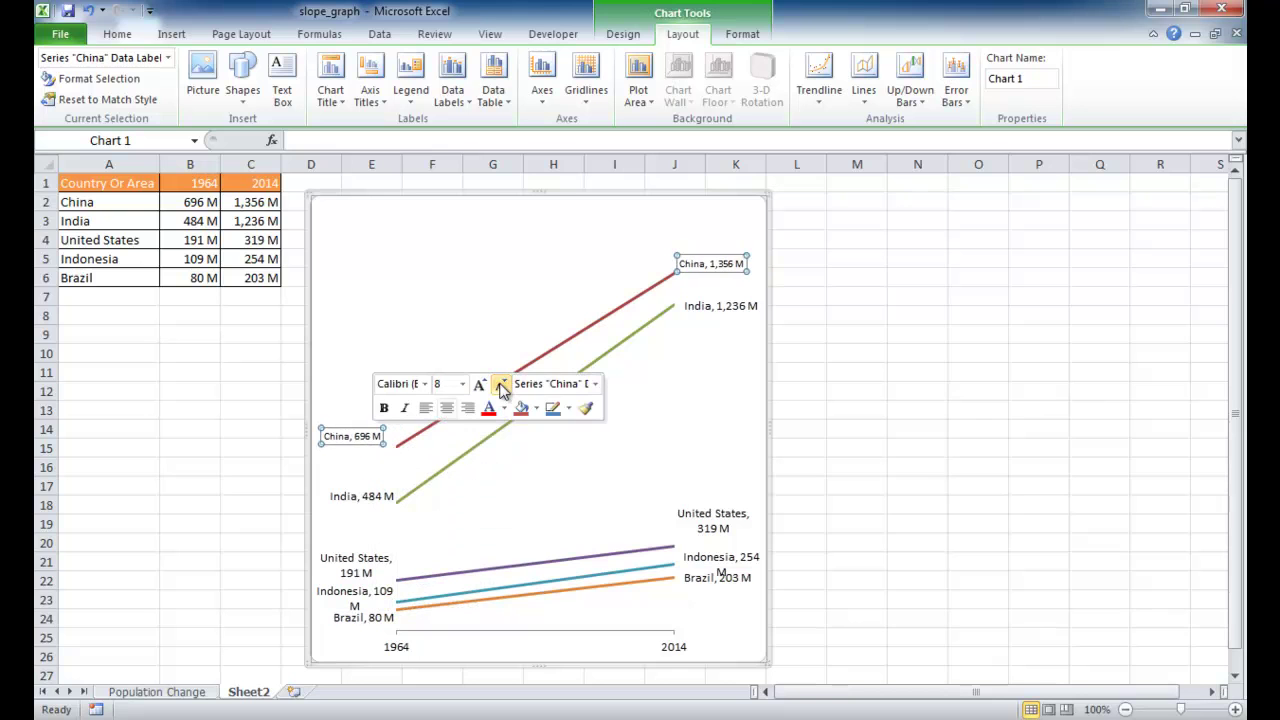
click(385, 500)
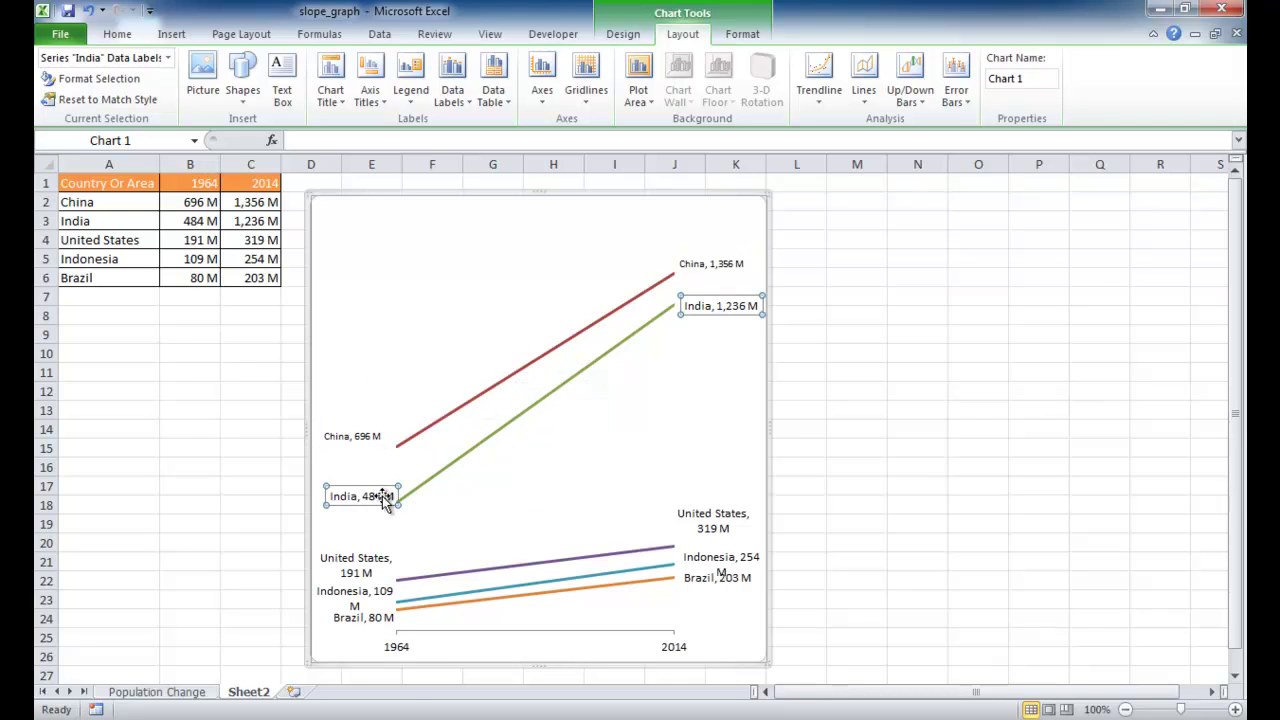
key(ctrl+shift+comma)
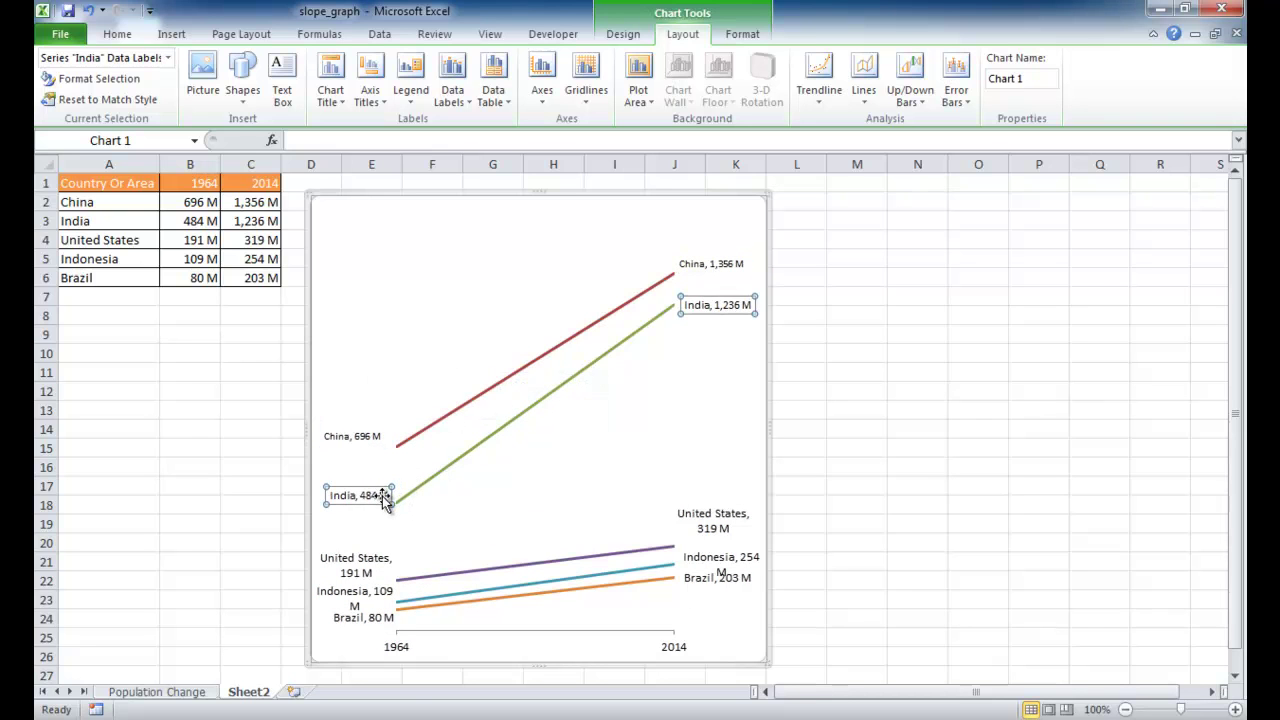
- Shrink the United States, Indonesia and Brazil labels' font the same way and check the result
click(366, 567)
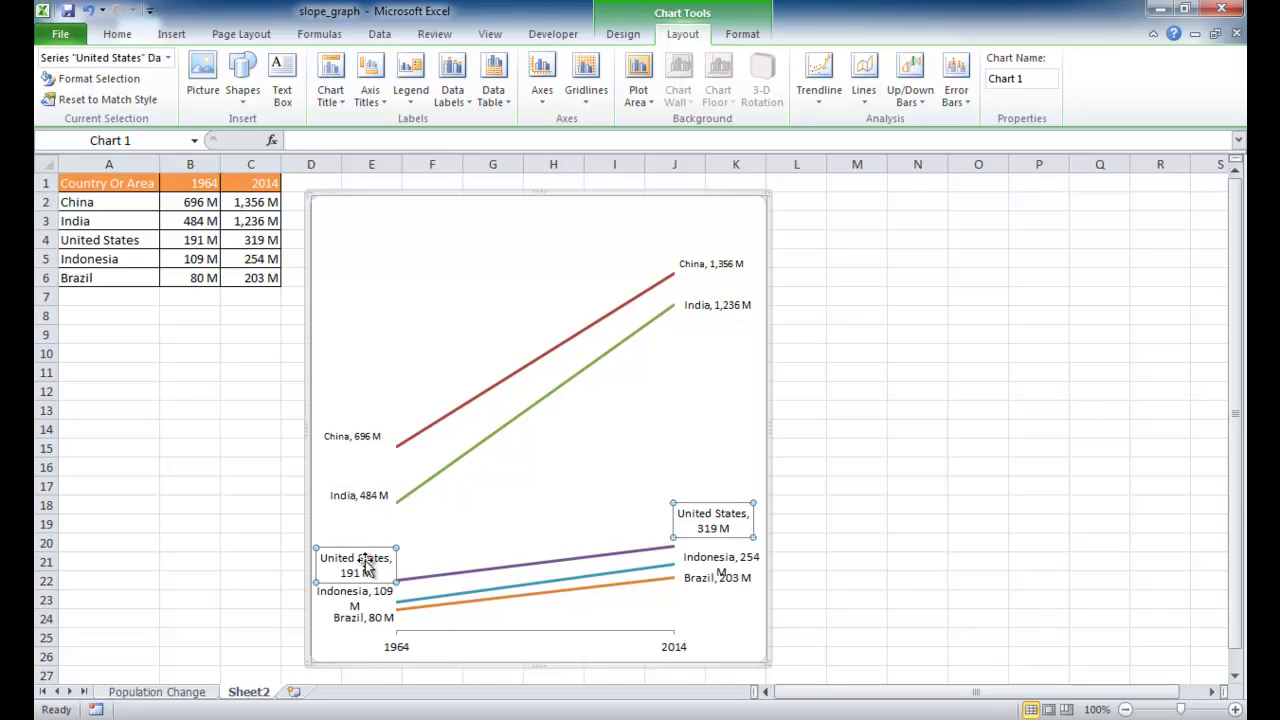
key(ctrl+shift+comma)
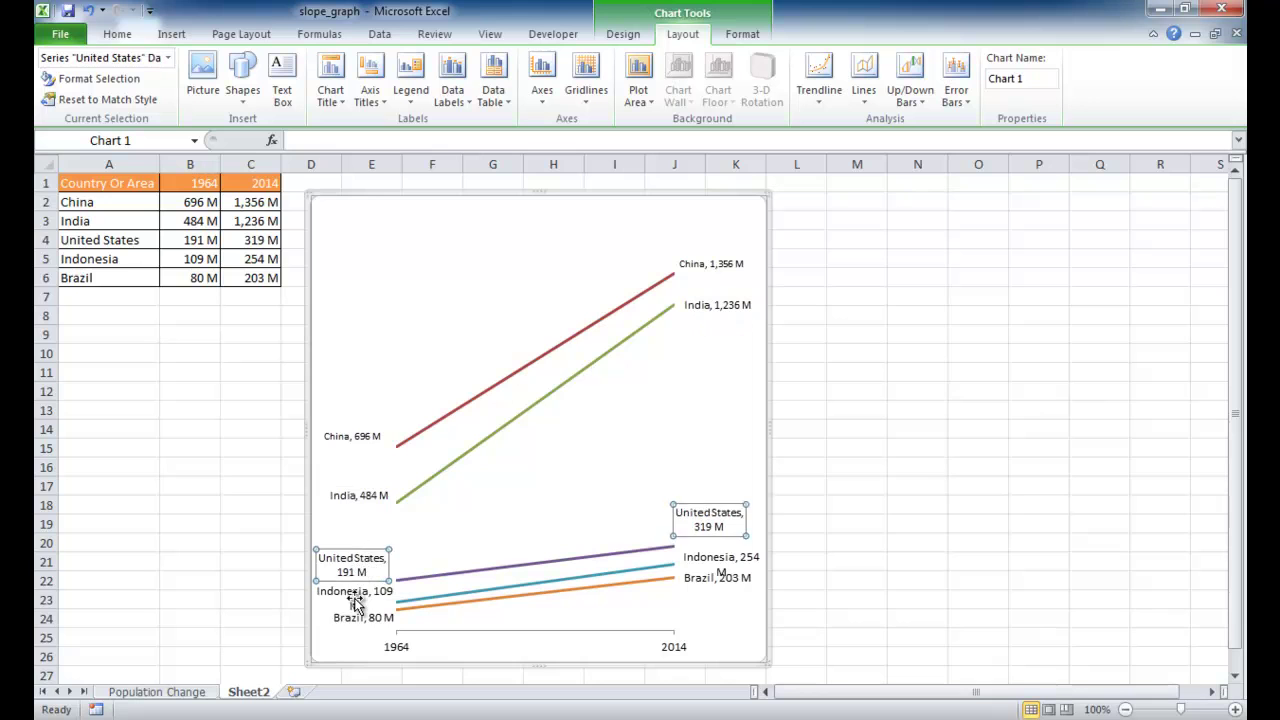
click(356, 598)
key(ctrl+shift+comma)
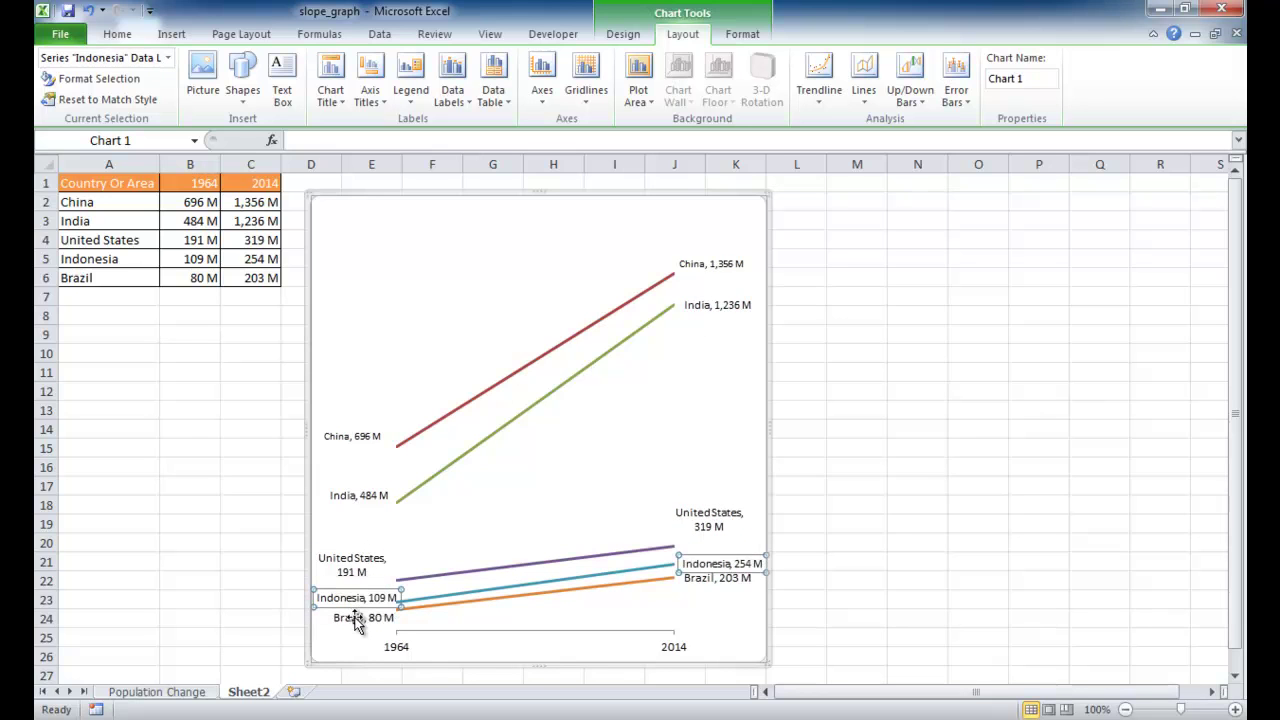
click(357, 618)
key(ctrl+shift+comma)
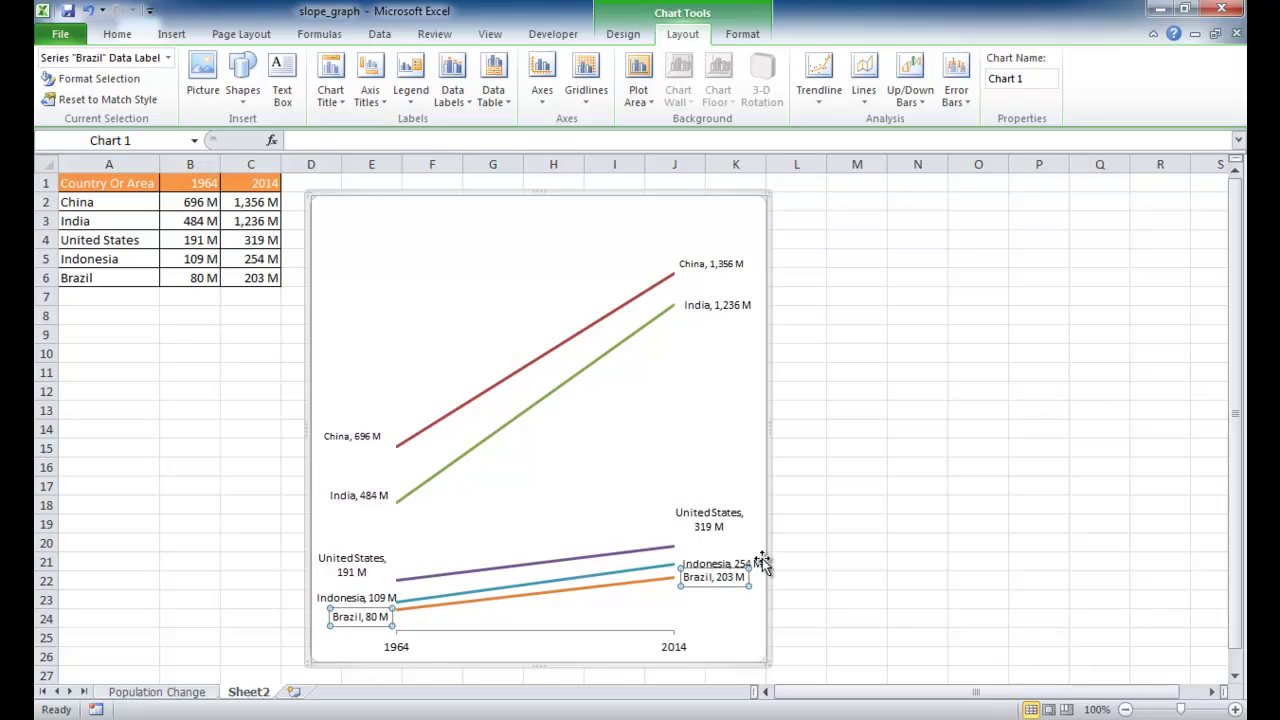
click(735, 600)
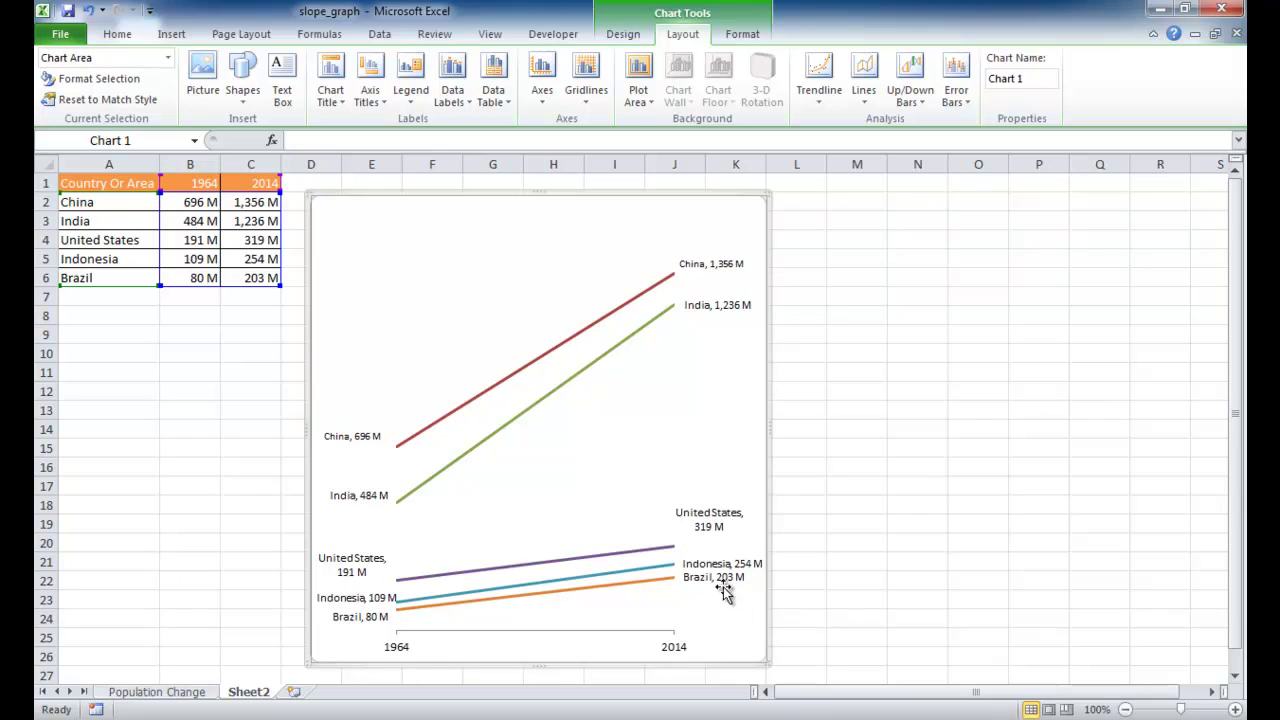
click(708, 564)
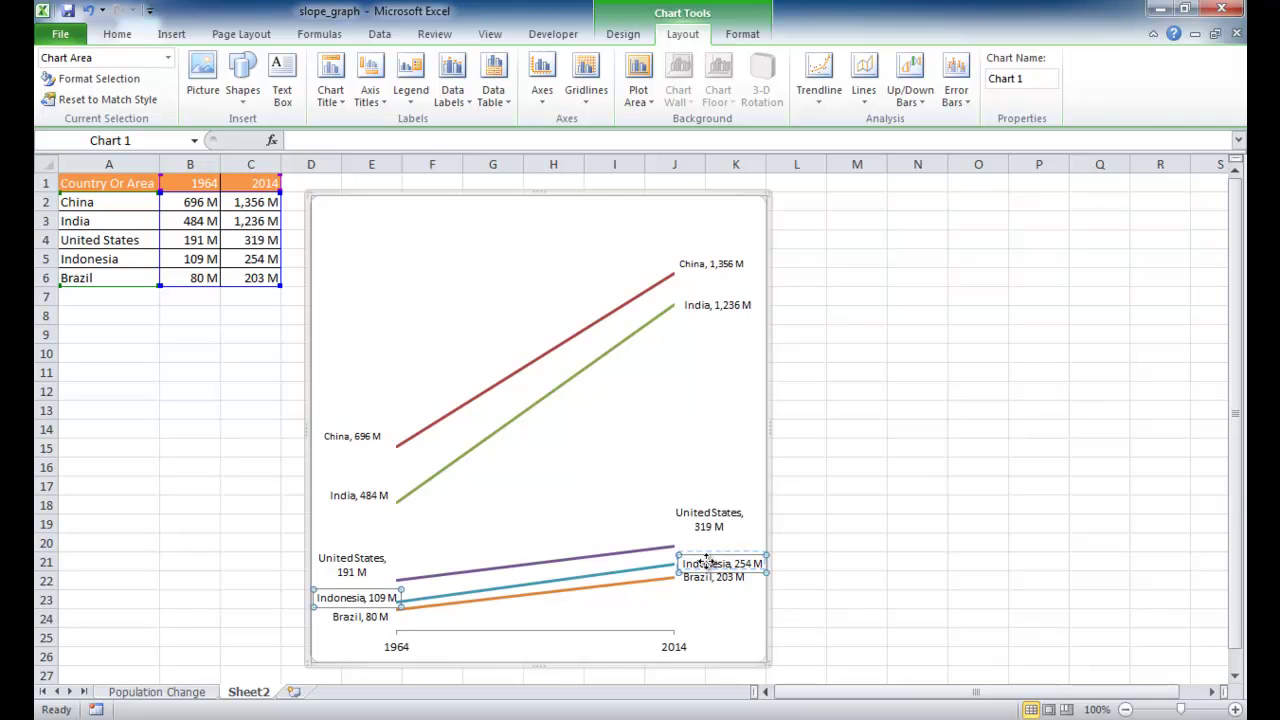
click(917, 484)
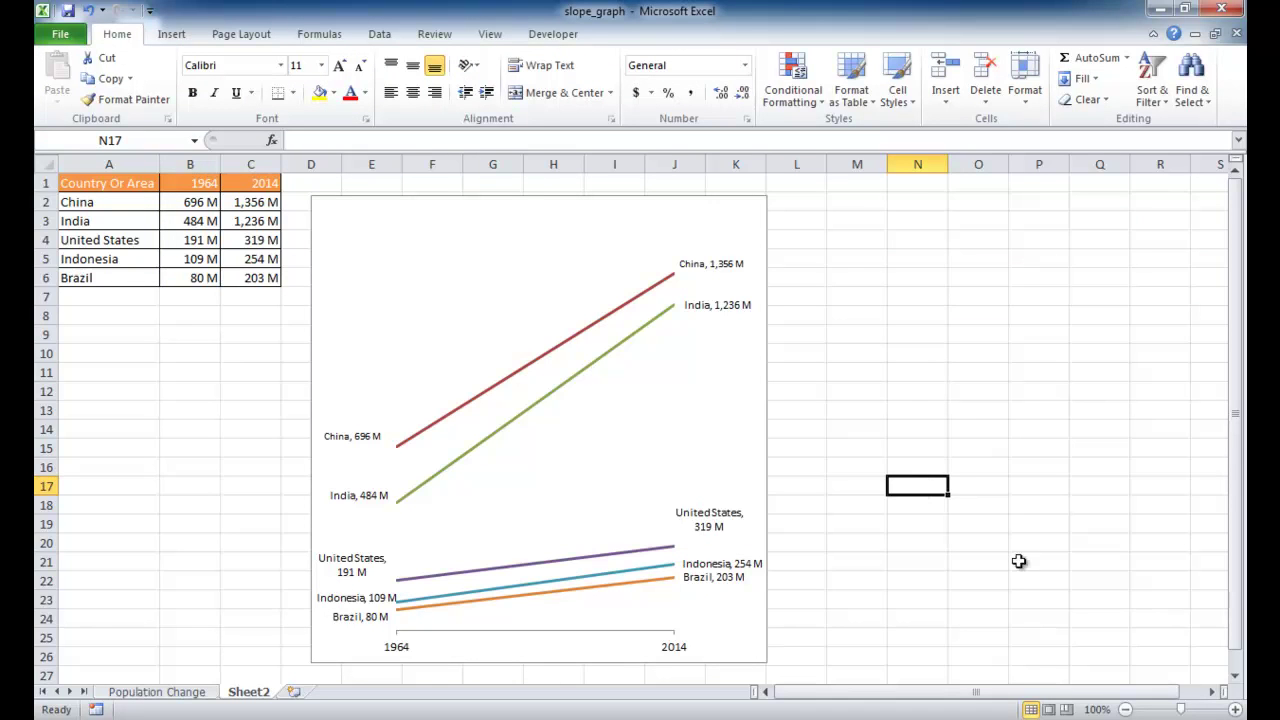
- Zoom the sheet to 90% and drag the chart's bottom edge down to spread the lines apart
click(1125, 709)
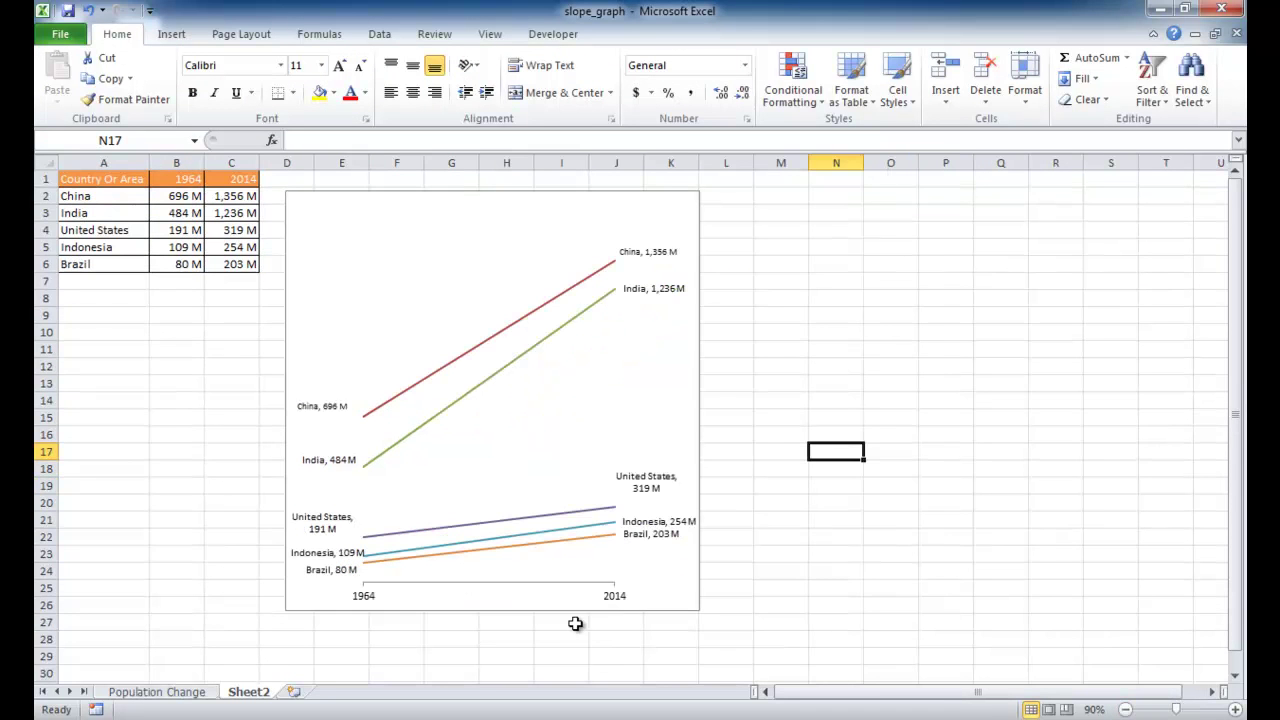
click(530, 607)
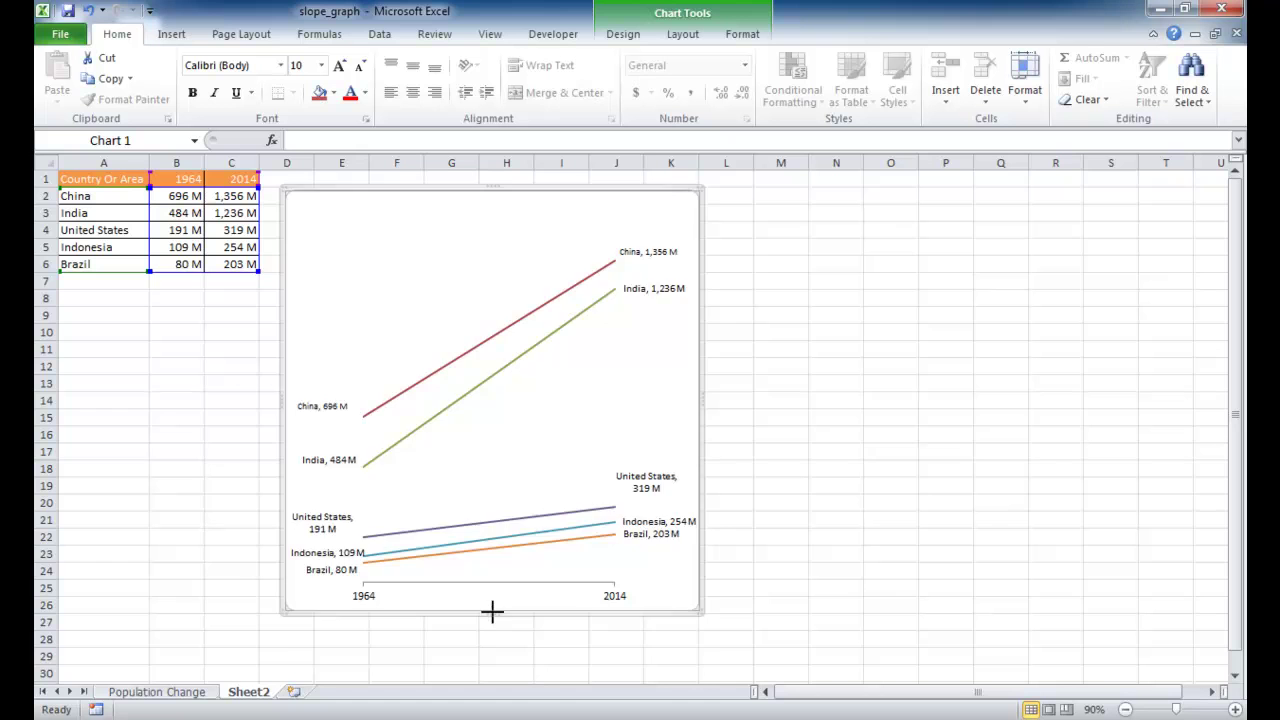
drag(492, 610, 490, 661)
click(782, 554)
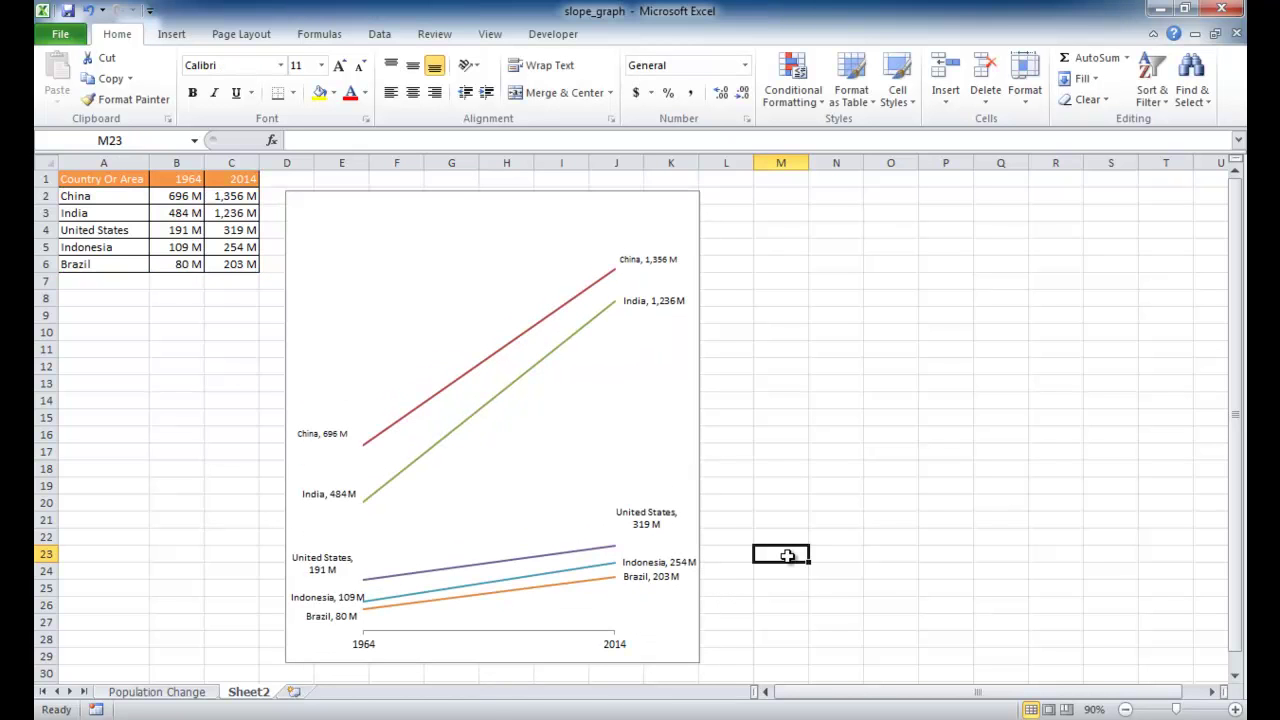